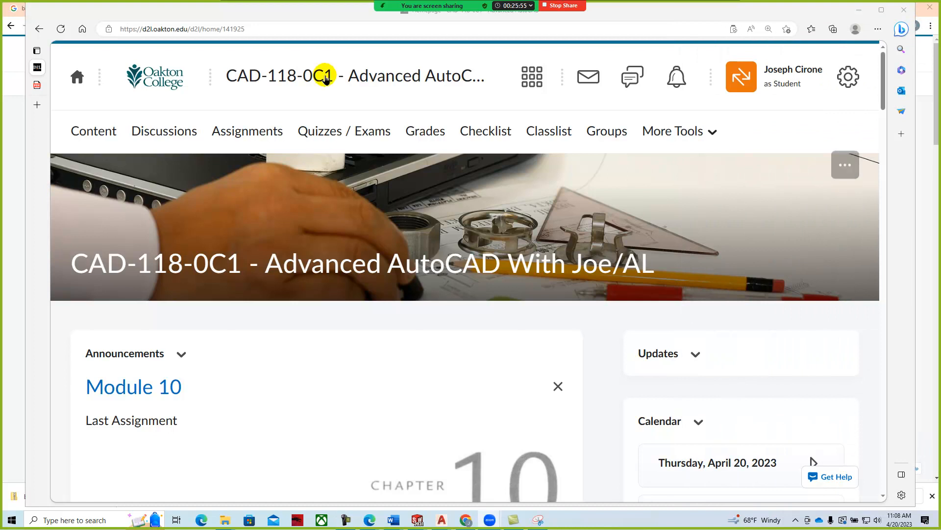
- Turn off the meeting video feed and move it aside to uncover the course page header
{"action": "mouse_move", "coordinate": [432, 6]}
{"action": "left_click", "coordinate": [284, 15]}
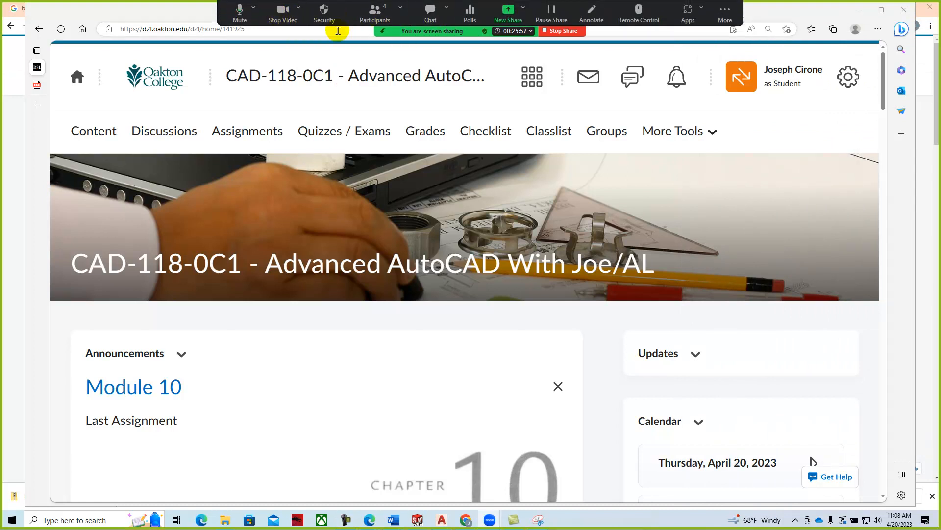
{"action": "left_click_drag", "start_coordinate": [420, 33], "coordinate": [922, 133]}
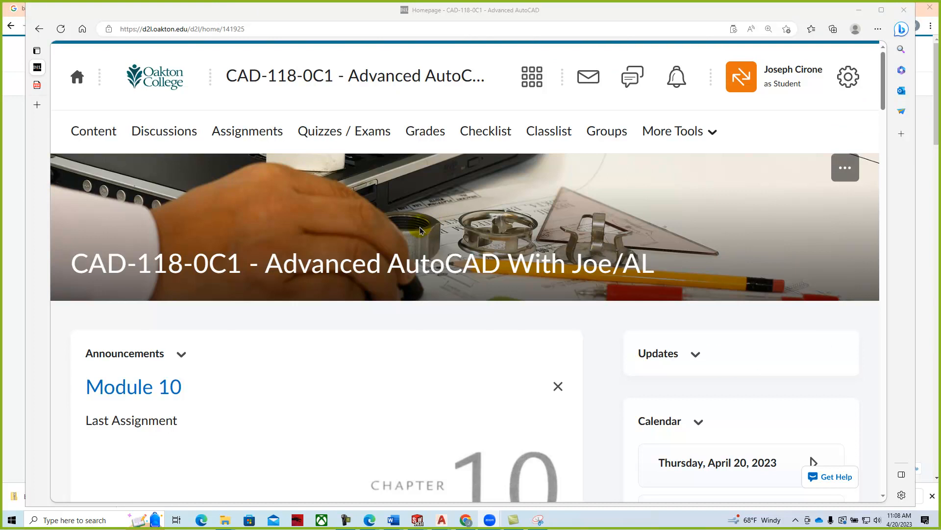
{"action": "scroll", "coordinate": [420, 231], "scroll_direction": "down", "scroll_amount": 5}
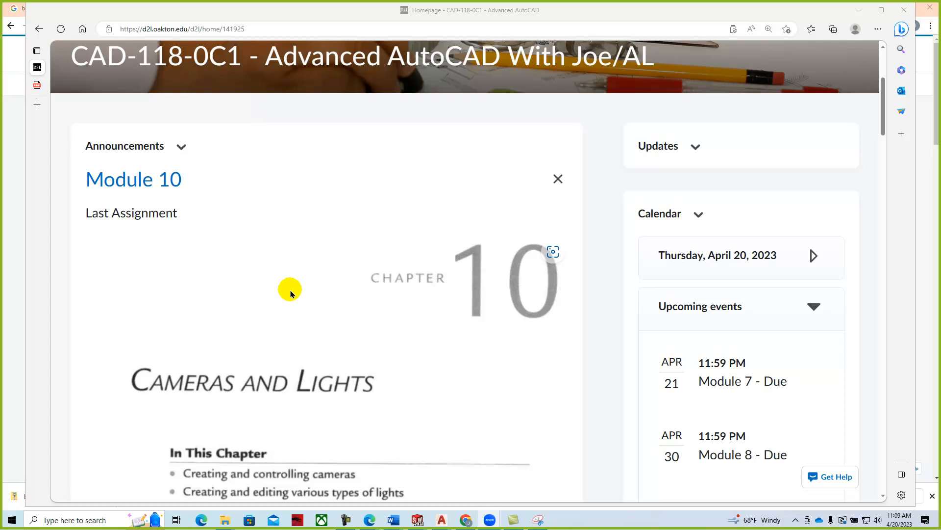
{"action": "scroll", "coordinate": [282, 285], "scroll_direction": "down", "scroll_amount": 3}
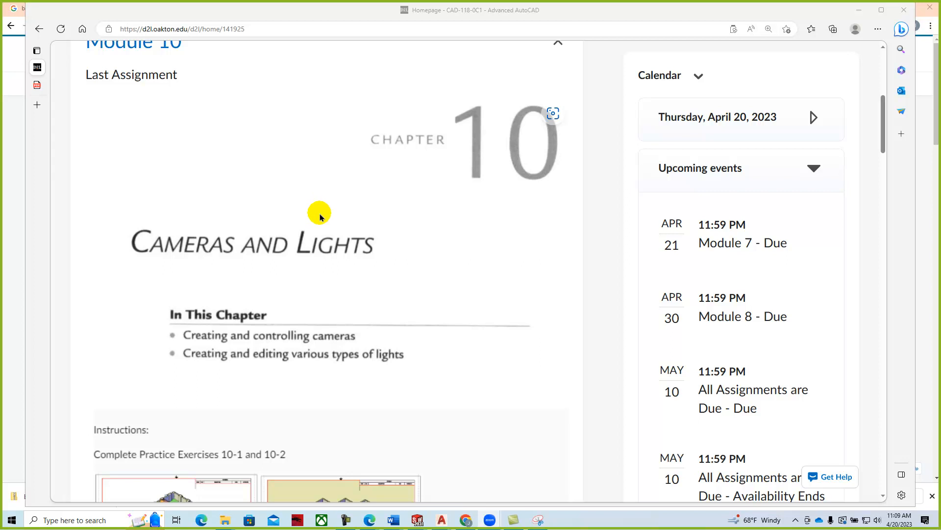
{"action": "scroll", "coordinate": [320, 224], "scroll_direction": "up", "scroll_amount": 7}
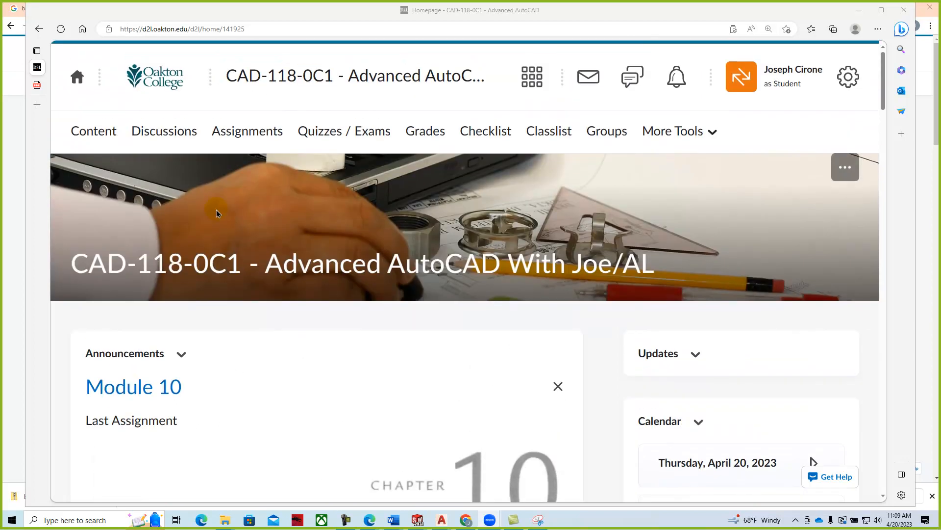
- Go to the course Content and read the Module 9 page on Chapter 9 Printing
{"action": "left_click", "coordinate": [83, 133]}
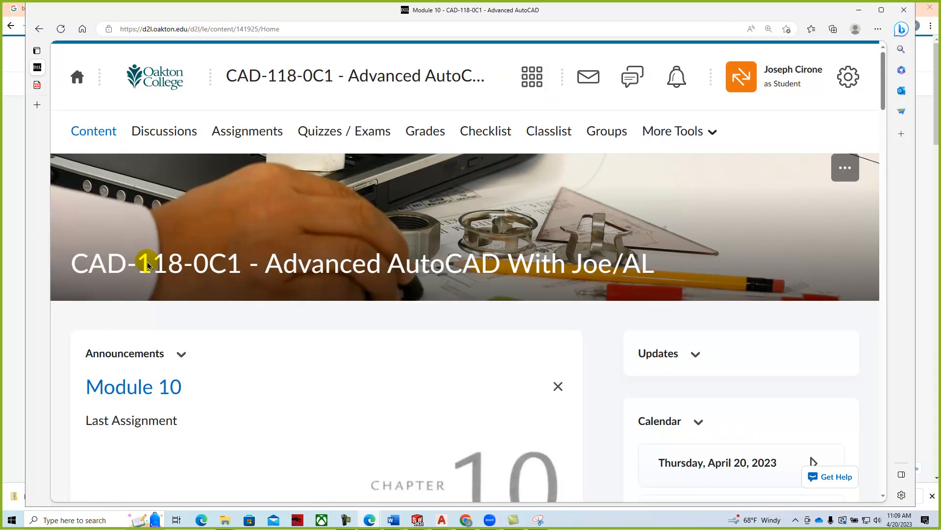
{"action": "scroll", "coordinate": [140, 272], "scroll_direction": "down", "scroll_amount": 8}
{"action": "scroll", "coordinate": [137, 277], "scroll_direction": "down", "scroll_amount": 7}
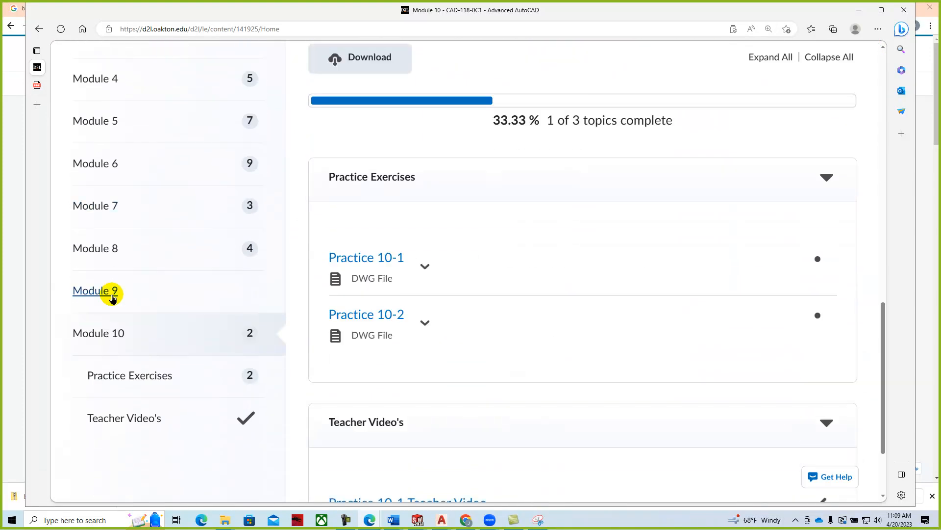
{"action": "left_click", "coordinate": [112, 295]}
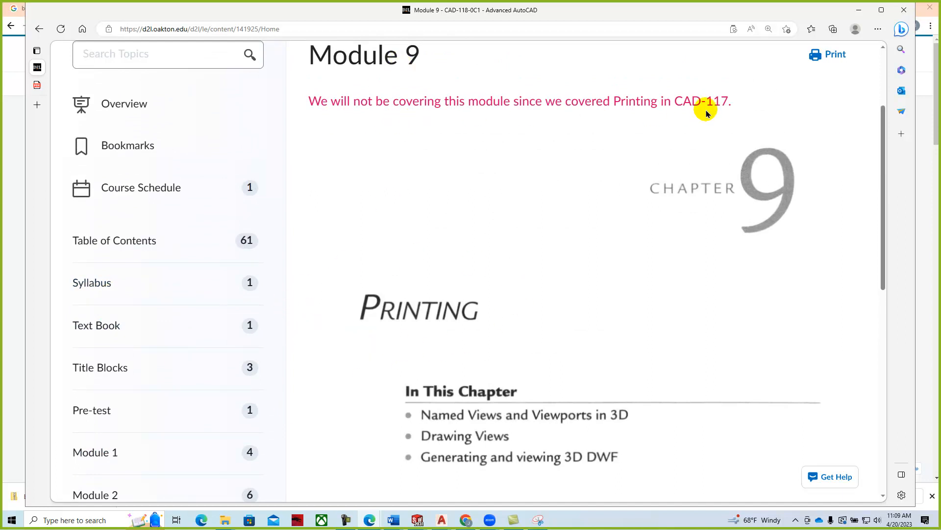
{"action": "scroll", "coordinate": [510, 372], "scroll_direction": "down", "scroll_amount": 3}
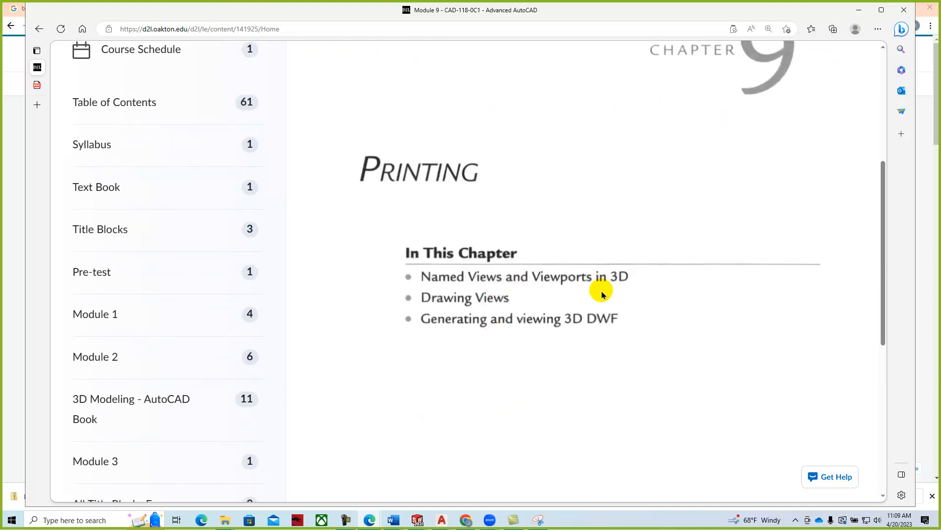
{"action": "scroll", "coordinate": [592, 339], "scroll_direction": "down", "scroll_amount": 7}
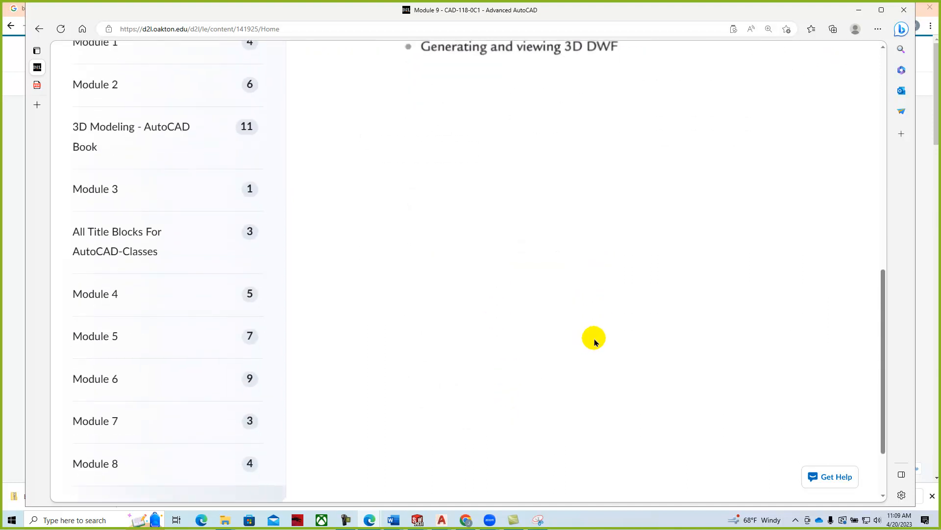
{"action": "scroll", "coordinate": [593, 337], "scroll_direction": "up", "scroll_amount": 10}
{"action": "scroll", "coordinate": [593, 341], "scroll_direction": "up", "scroll_amount": 3}
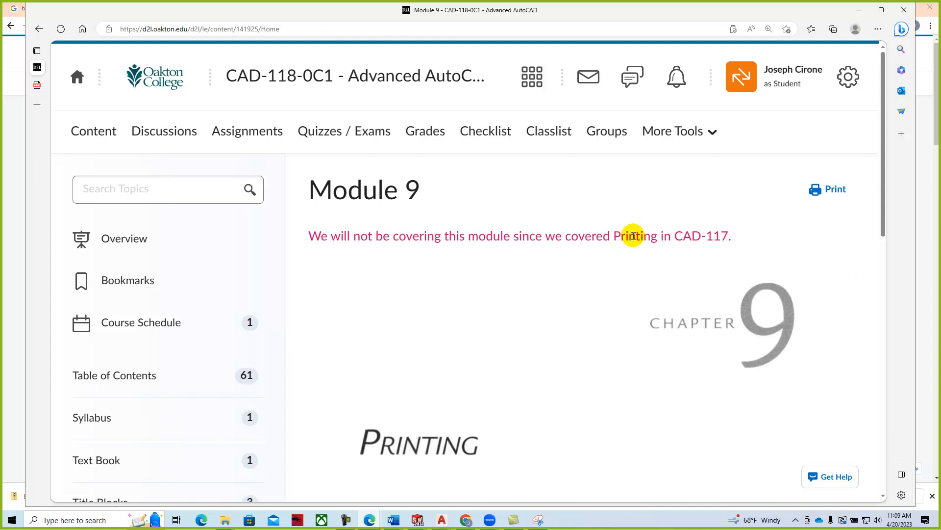
{"action": "scroll", "coordinate": [196, 265], "scroll_direction": "down", "scroll_amount": 4}
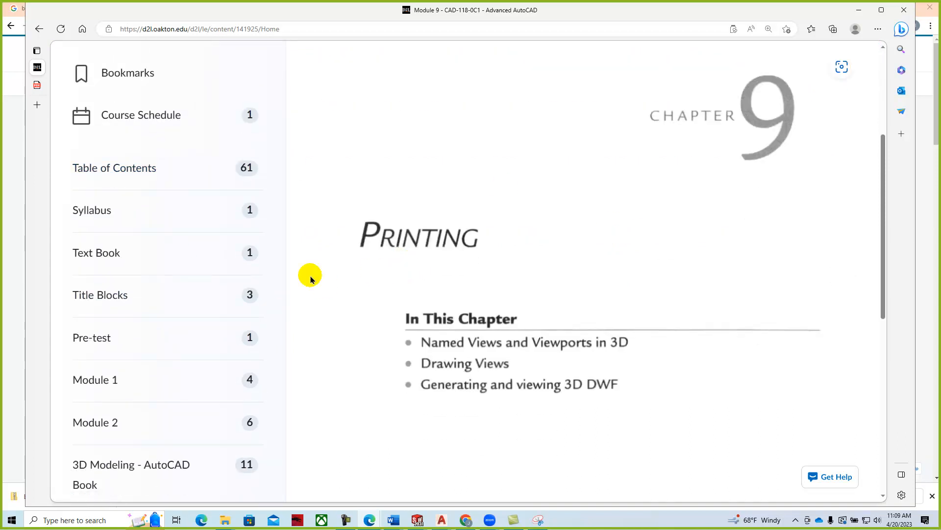
{"action": "scroll", "coordinate": [102, 280], "scroll_direction": "down", "scroll_amount": 8}
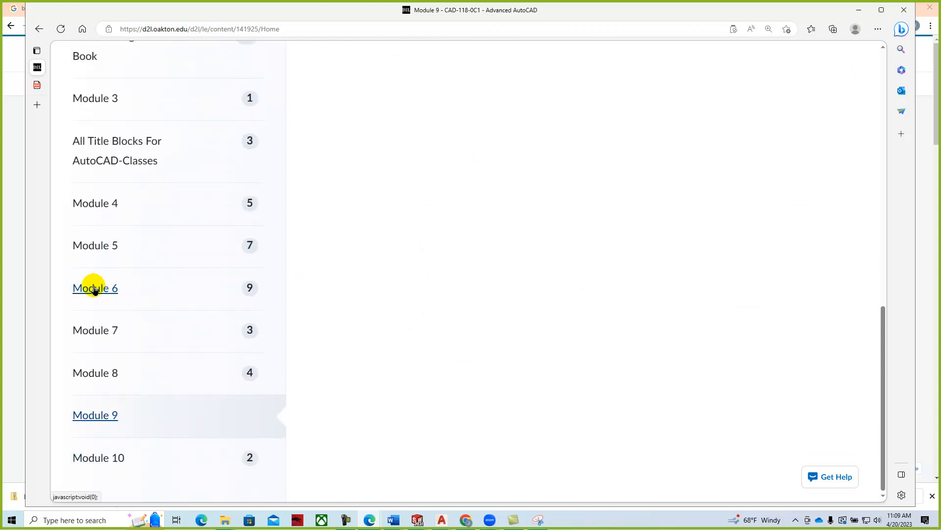
- Read Module 10's instructions, the Practice 10-1 and 10-2 DWG files, and the teacher video link
{"action": "left_click", "coordinate": [89, 455]}
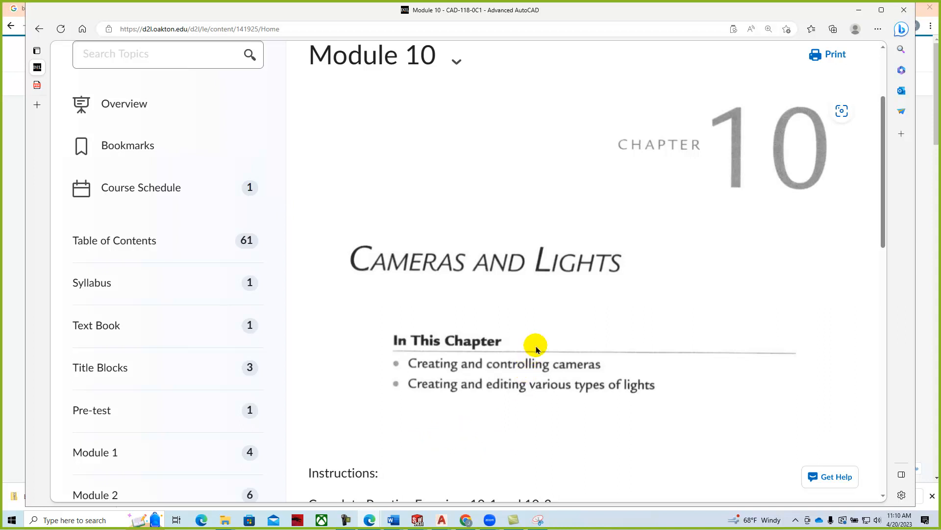
{"action": "scroll", "coordinate": [580, 300], "scroll_direction": "down", "scroll_amount": 1}
{"action": "scroll", "coordinate": [580, 300], "scroll_direction": "down", "scroll_amount": 3}
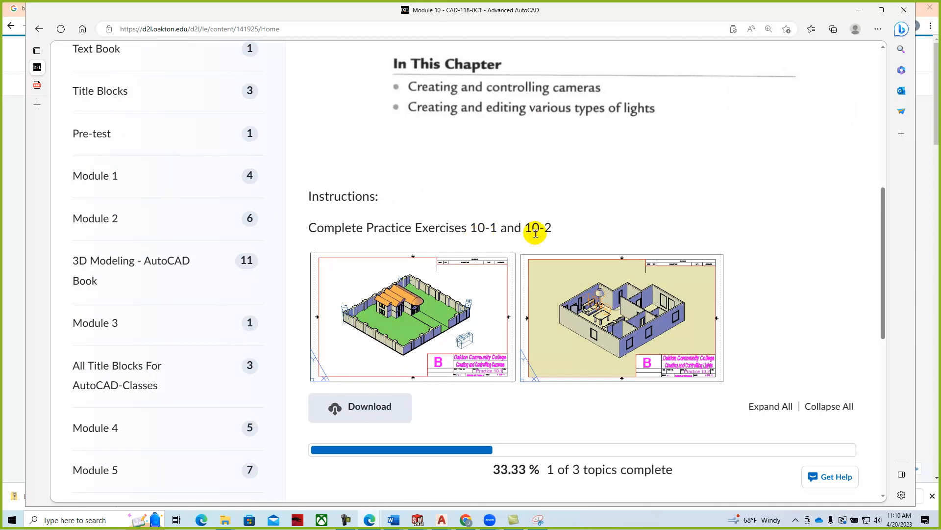
{"action": "scroll", "coordinate": [510, 260], "scroll_direction": "down", "scroll_amount": 5}
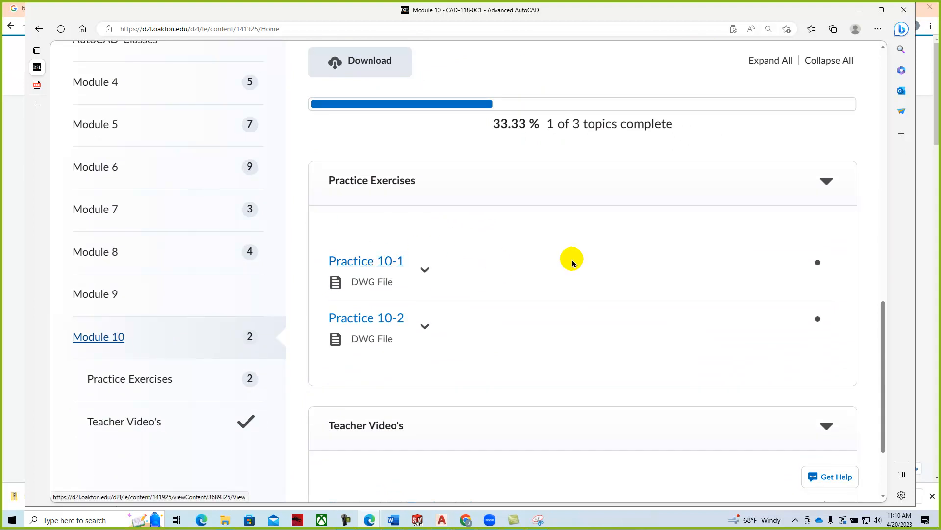
{"action": "scroll", "coordinate": [496, 260], "scroll_direction": "down", "scroll_amount": 2}
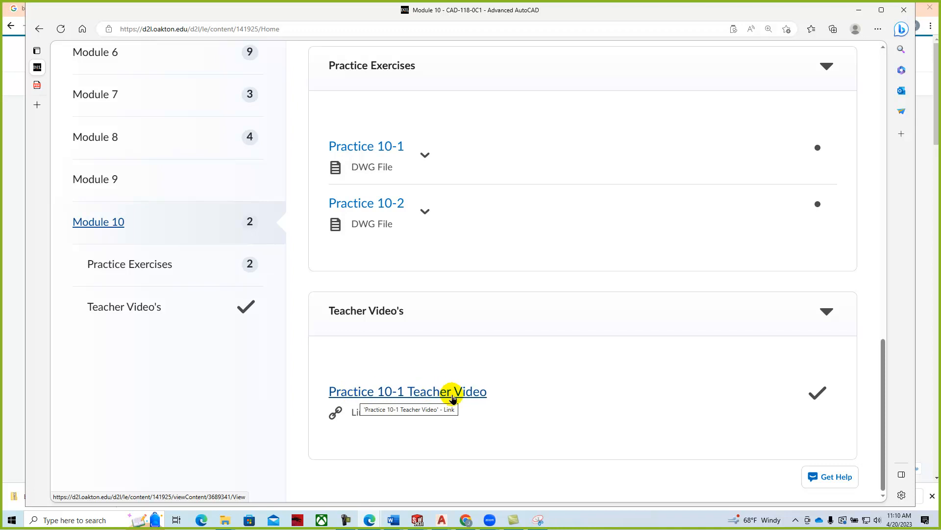
{"action": "scroll", "coordinate": [521, 357], "scroll_direction": "up", "scroll_amount": 4}
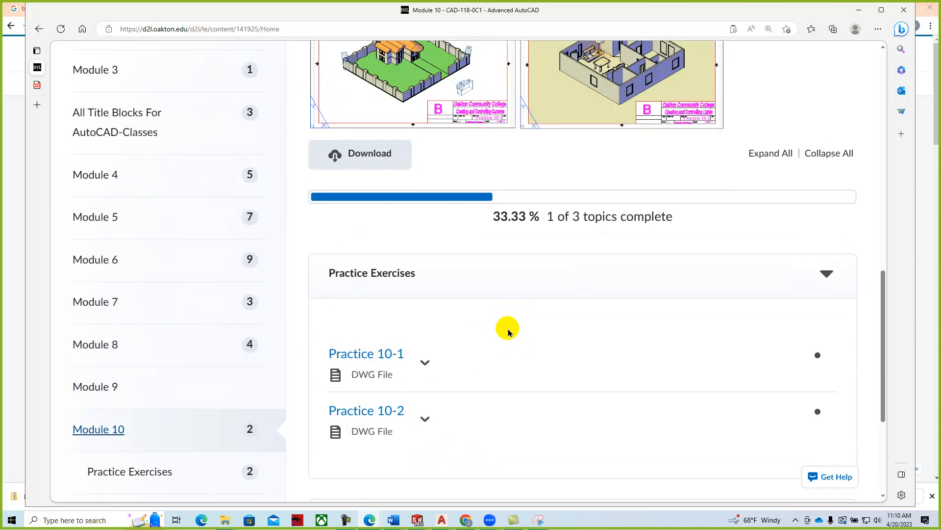
{"action": "scroll", "coordinate": [515, 324], "scroll_direction": "up", "scroll_amount": 3}
{"action": "scroll", "coordinate": [508, 334], "scroll_direction": "down", "scroll_amount": 1}
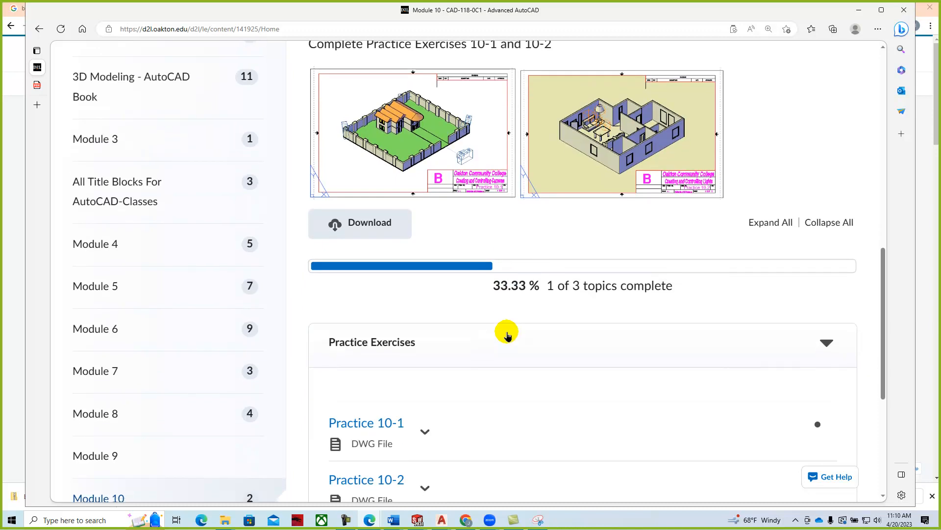
- Download Practice 10-1.dwg and open it from Edge's Downloads panel
{"action": "left_click", "coordinate": [424, 433]}
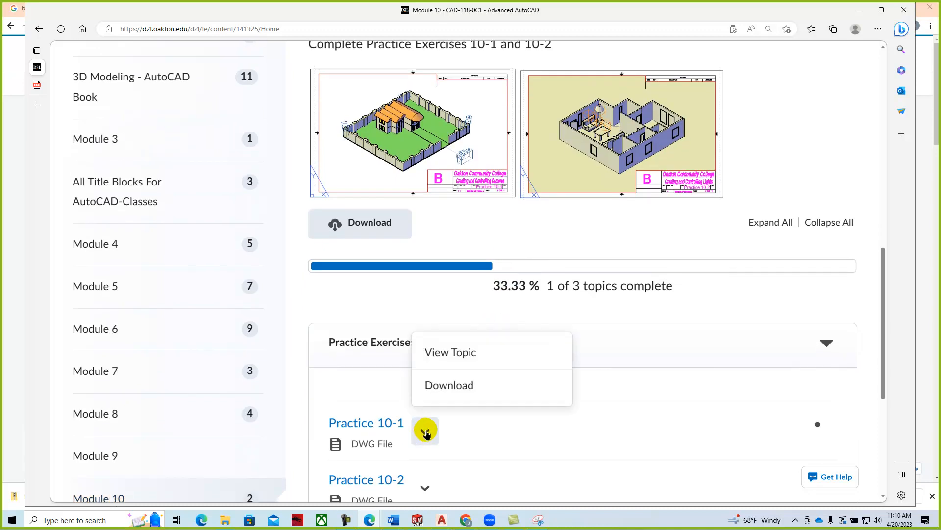
{"action": "left_click", "coordinate": [463, 385]}
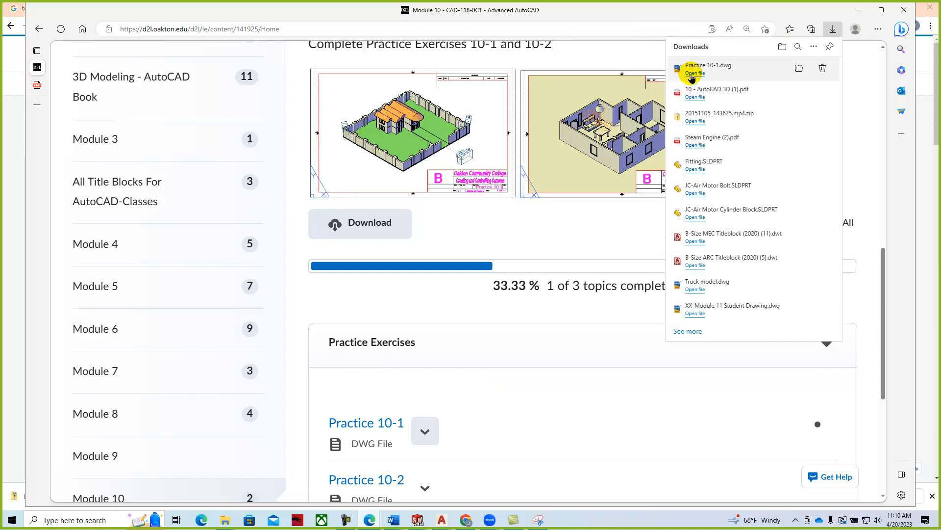
{"action": "left_click", "coordinate": [691, 75]}
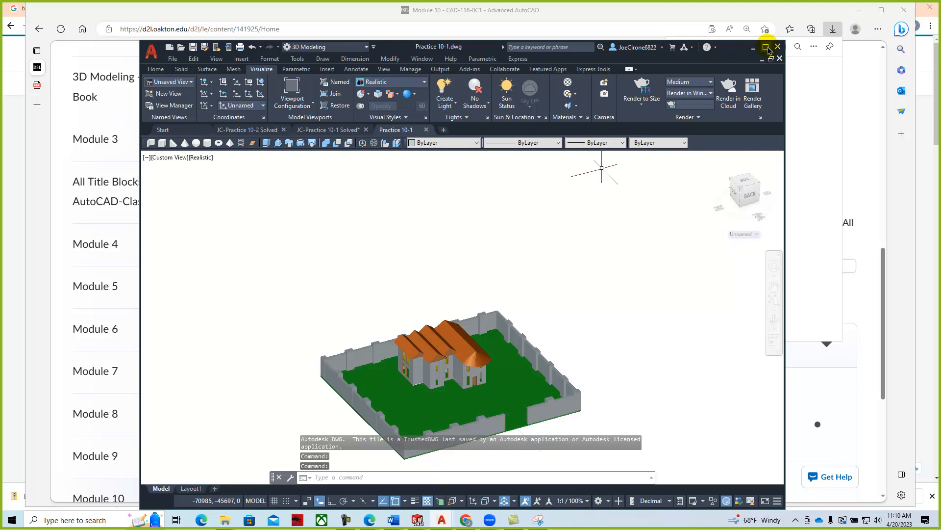
- Maximize AutoCAD, zoom and pan across the walled house model, then minimize it
{"action": "left_click", "coordinate": [767, 48]}
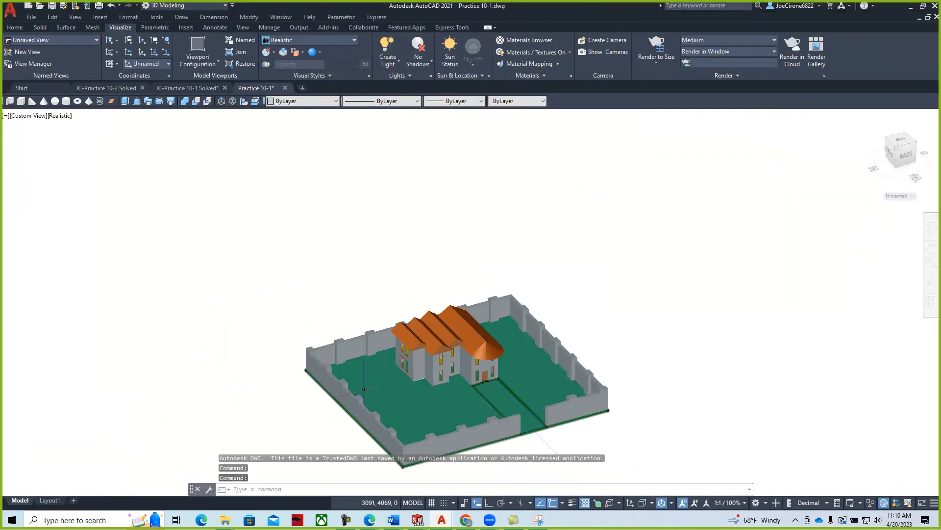
{"action": "scroll", "coordinate": [417, 350], "scroll_direction": "up", "scroll_amount": 5}
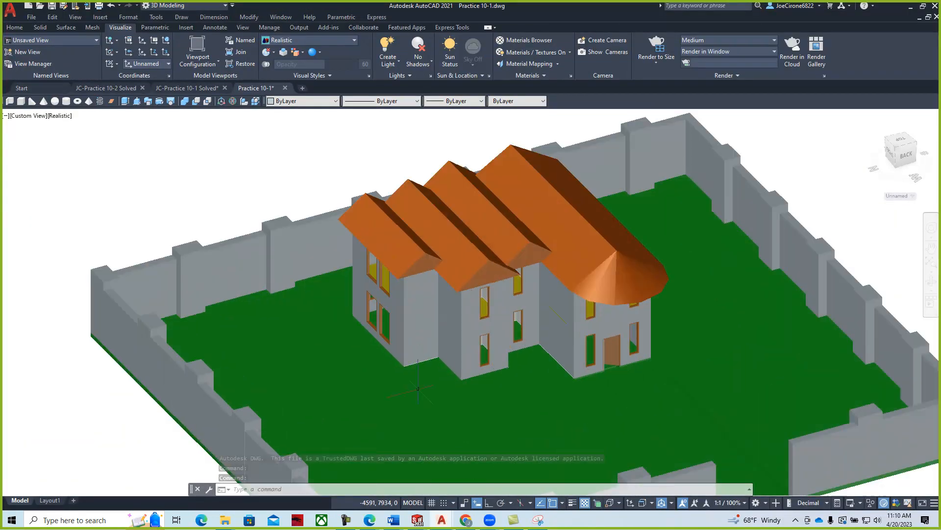
{"action": "middle_click_drag", "start_coordinate": [421, 379], "coordinate": [349, 322]}
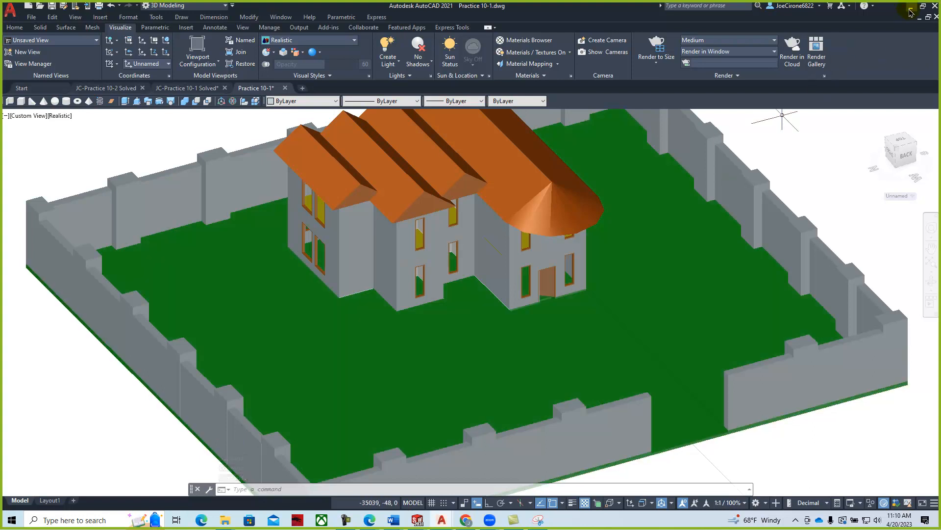
{"action": "left_click", "coordinate": [910, 11]}
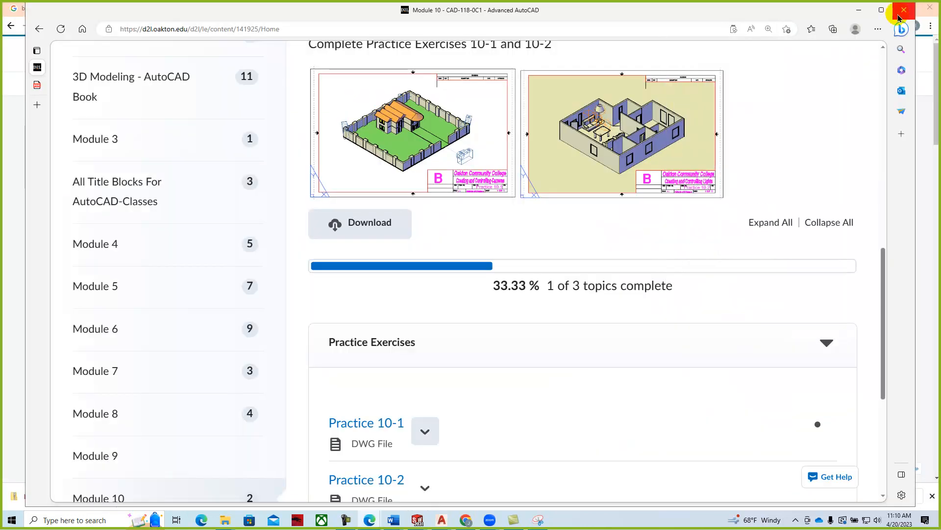
- Read the enlarged Chapter 10 PDF to page 2 on cameras, then slide it off to the right
{"action": "left_click", "coordinate": [39, 85]}
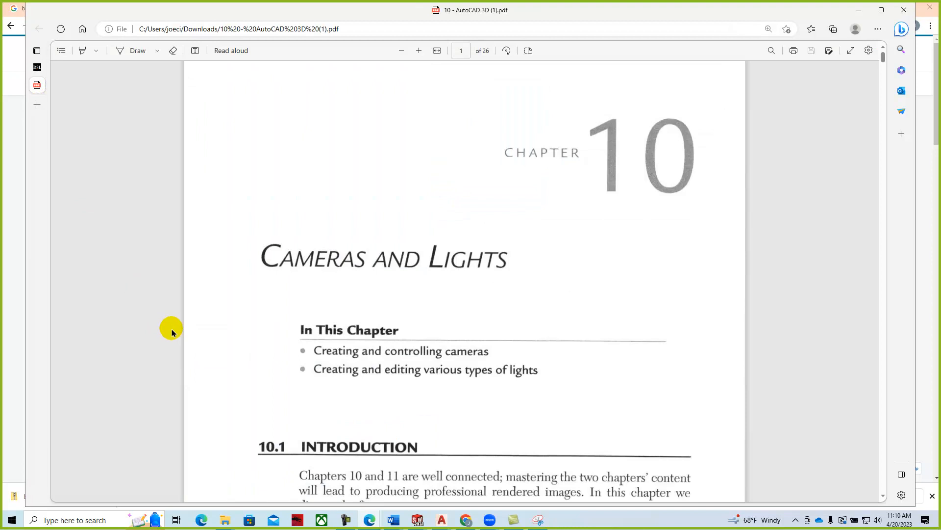
{"action": "left_click", "coordinate": [418, 51]}
{"action": "scroll", "coordinate": [449, 275], "scroll_direction": "down", "scroll_amount": 4}
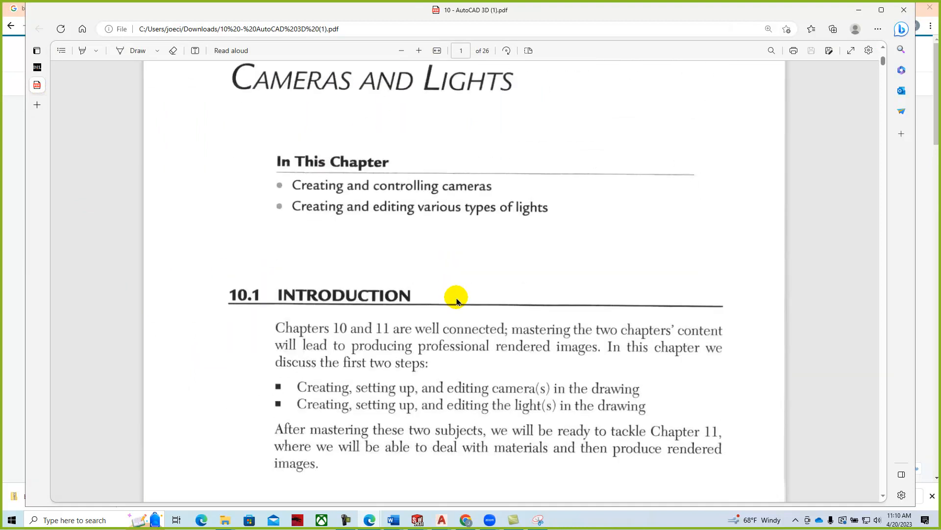
{"action": "scroll", "coordinate": [456, 300], "scroll_direction": "down", "scroll_amount": 4}
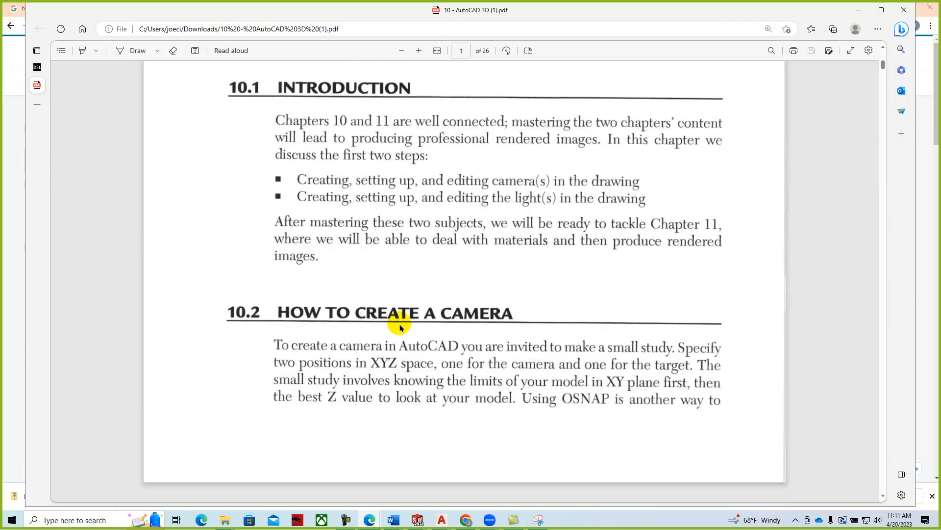
{"action": "scroll", "coordinate": [400, 328], "scroll_direction": "down", "scroll_amount": 10}
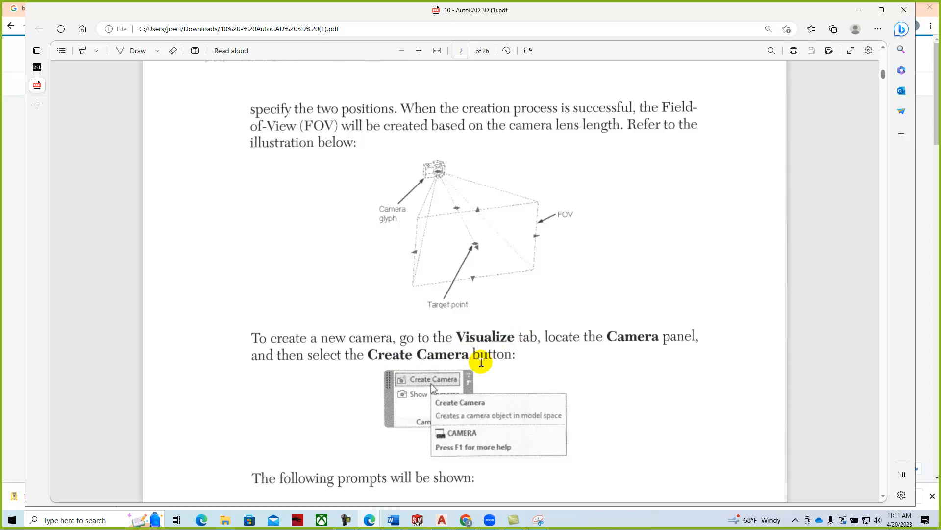
{"action": "left_click_drag", "start_coordinate": [533, 9], "coordinate": [940, 10]}
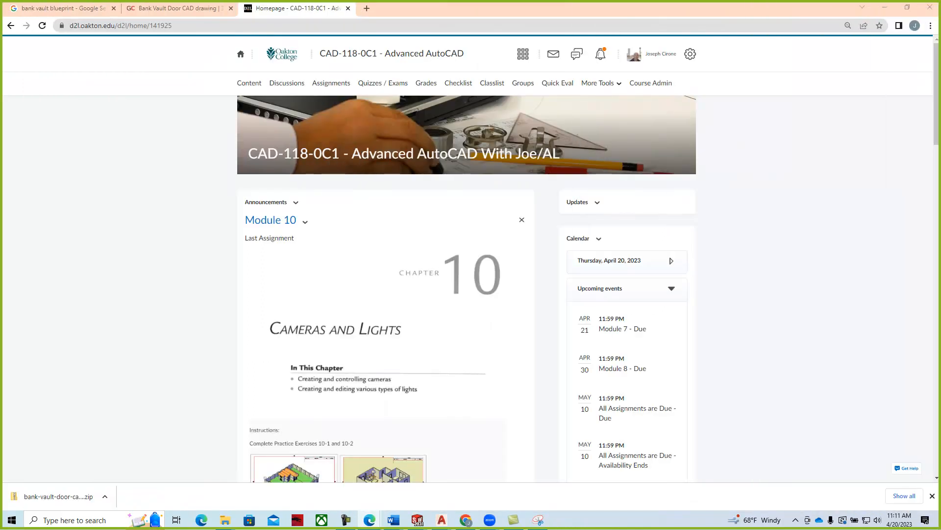
- Bring up the Practice 10-1 drawing and maximize the AutoCAD window
{"action": "mouse_move", "coordinate": [443, 520]}
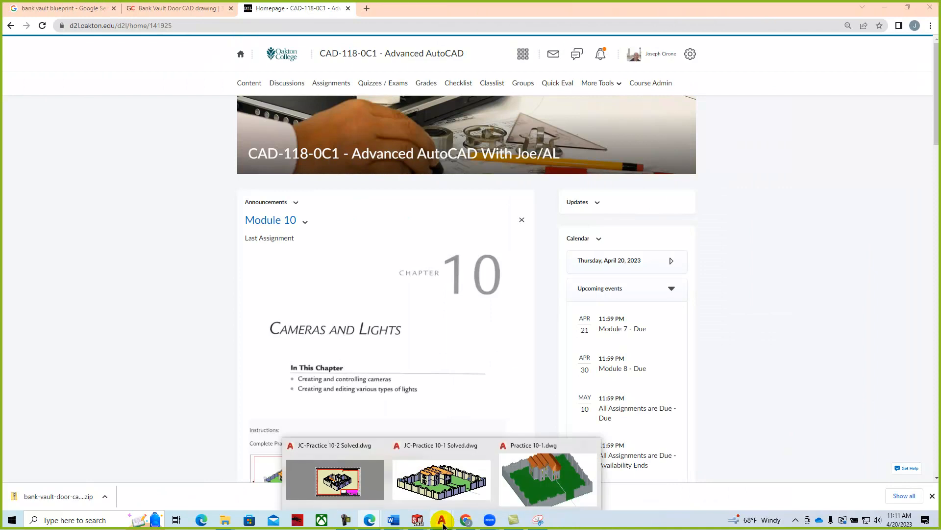
{"action": "left_click", "coordinate": [531, 484]}
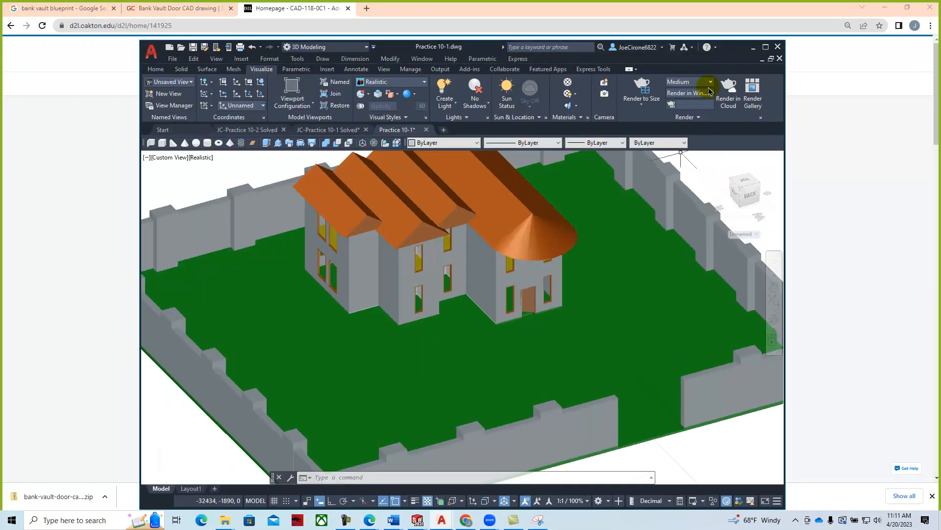
{"action": "left_click", "coordinate": [767, 48]}
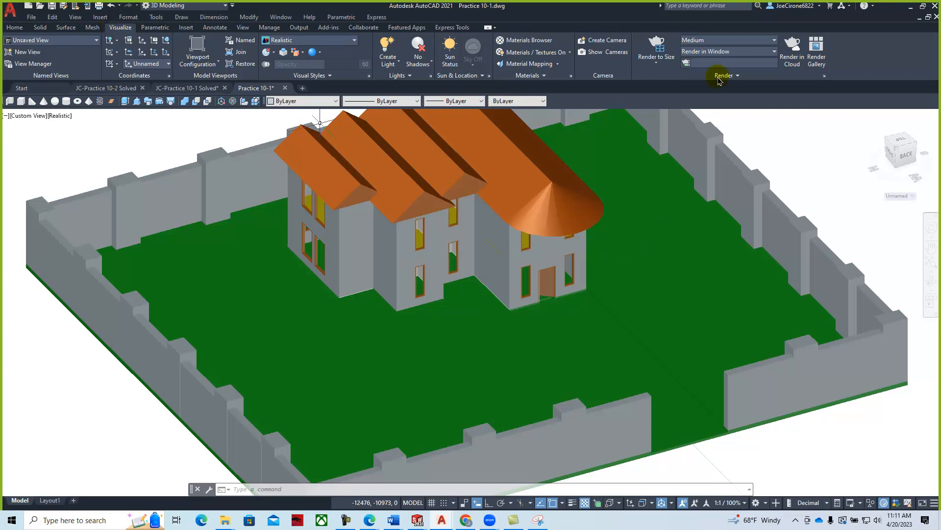
- Hide and re-show the Visualize ribbon tab, switch to it, and bring the PDF back over the drawing
{"action": "right_click", "coordinate": [861, 56]}
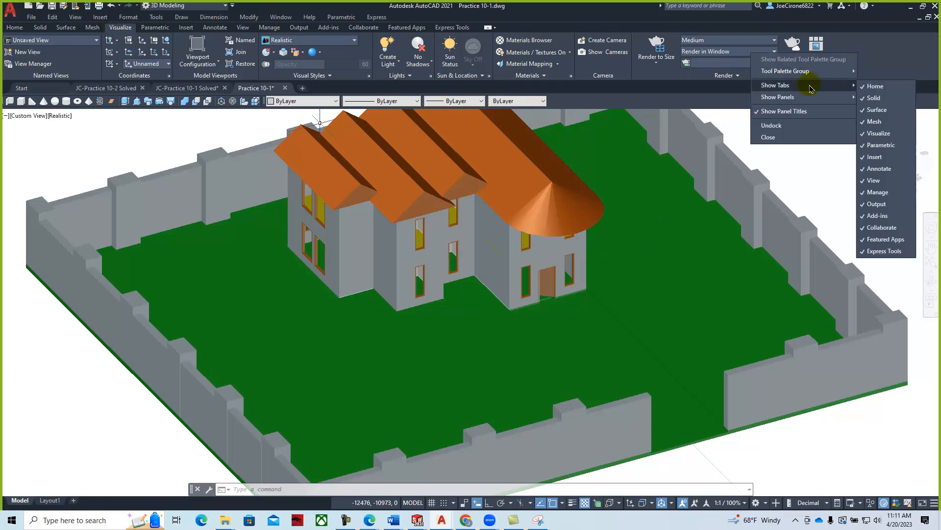
{"action": "left_click", "coordinate": [883, 62]}
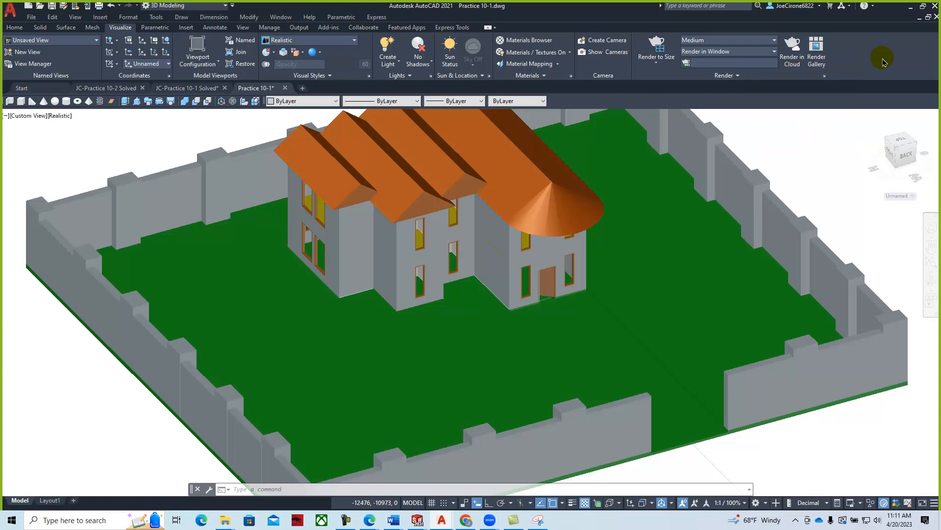
{"action": "right_click", "coordinate": [878, 62]}
{"action": "mouse_move", "coordinate": [817, 92]}
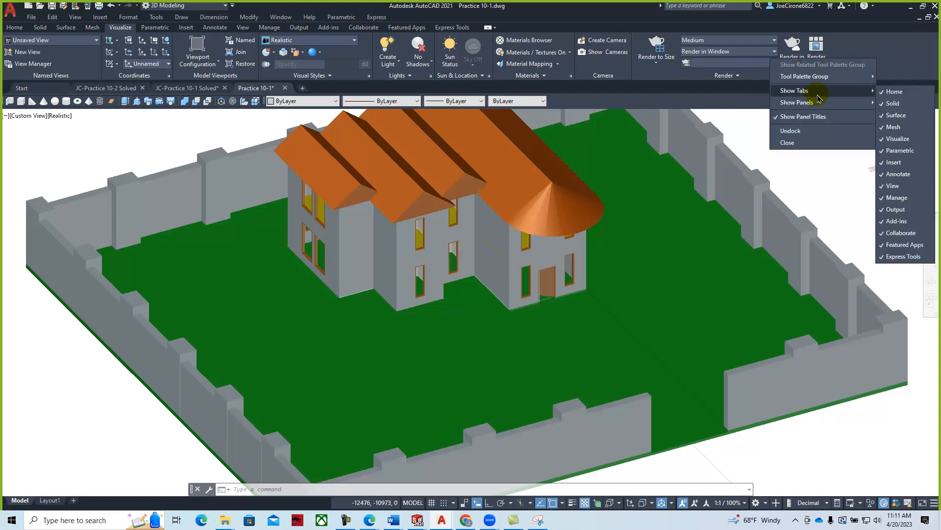
{"action": "left_click", "coordinate": [905, 139]}
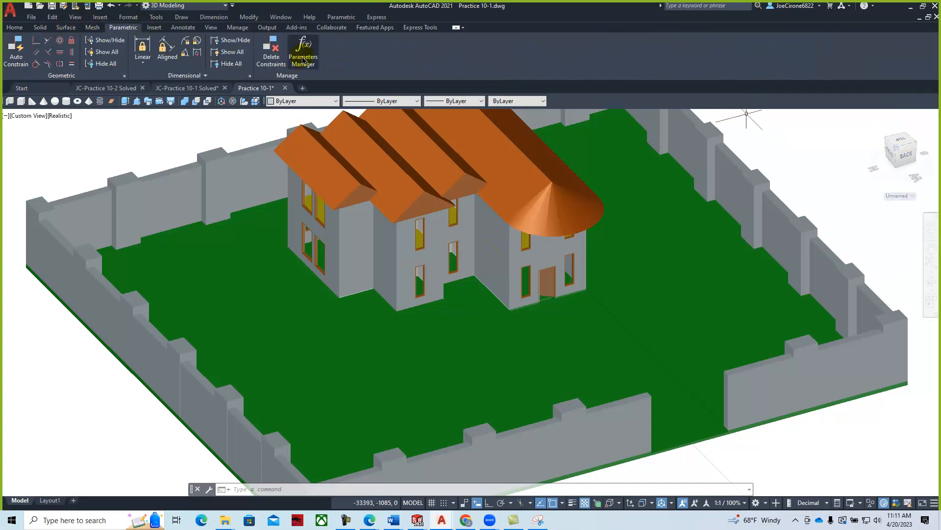
{"action": "right_click", "coordinate": [586, 58]}
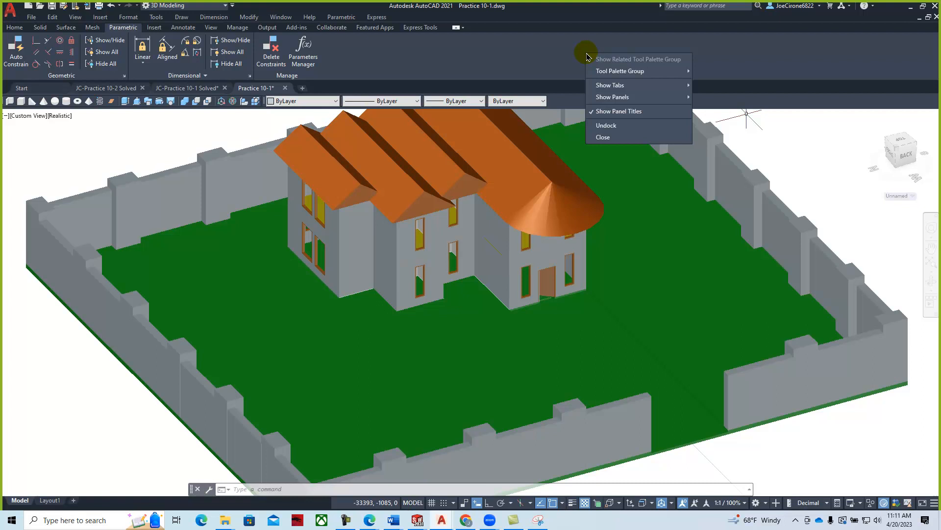
{"action": "mouse_move", "coordinate": [598, 89]}
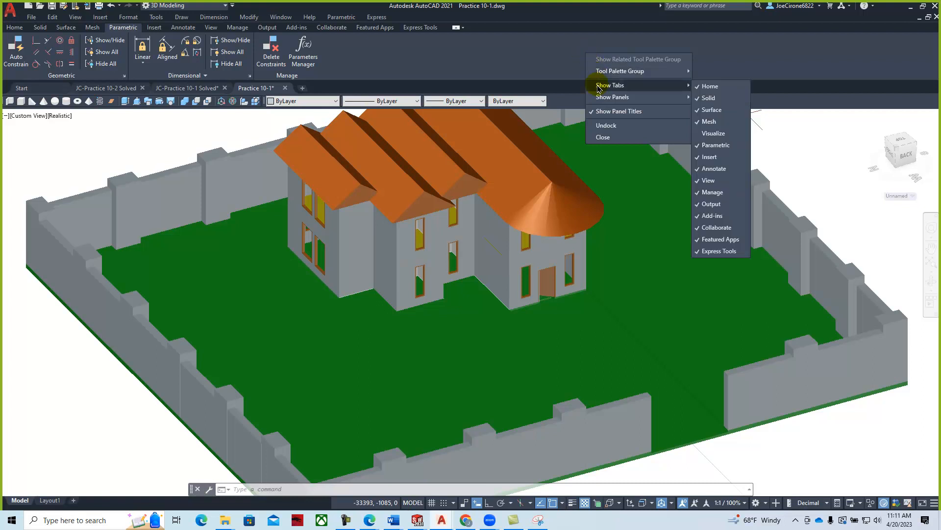
{"action": "left_click", "coordinate": [719, 136]}
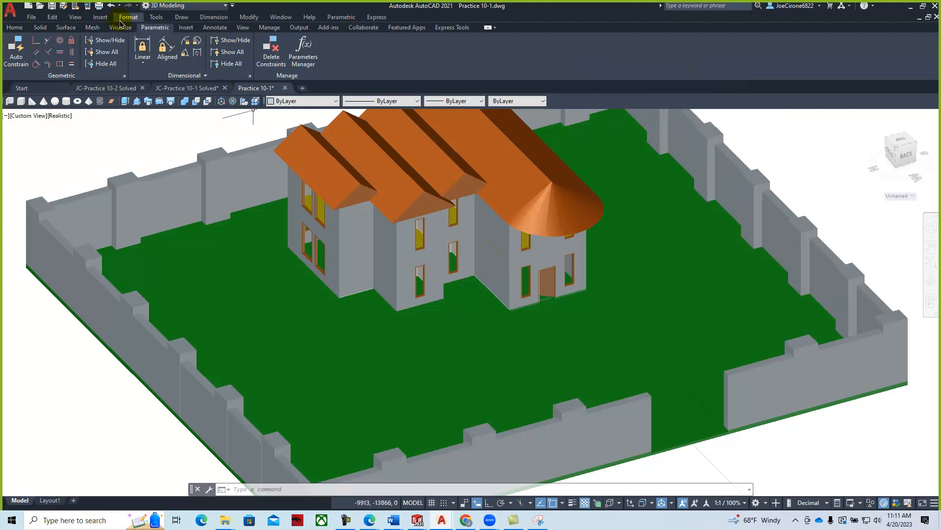
{"action": "left_click", "coordinate": [118, 28]}
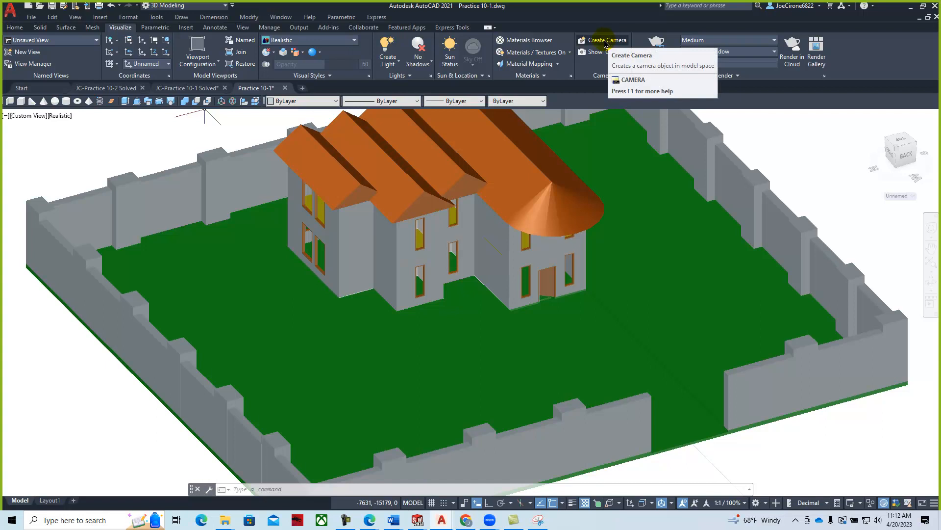
{"action": "left_click_drag", "start_coordinate": [940, 10], "coordinate": [419, 17]}
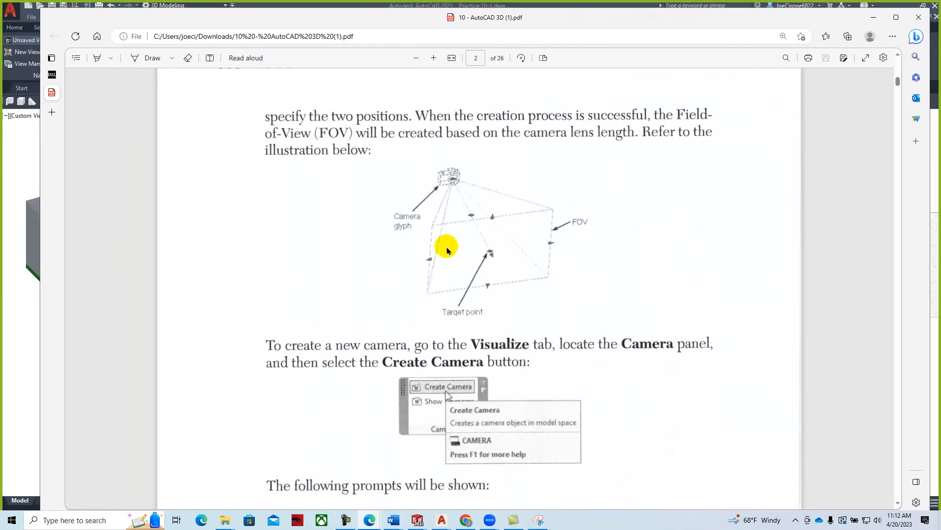
- Read the PDF from the Create Camera section through 10.3 to Practice 10-1 on page 7
{"action": "scroll", "coordinate": [472, 275], "scroll_direction": "down", "scroll_amount": 2}
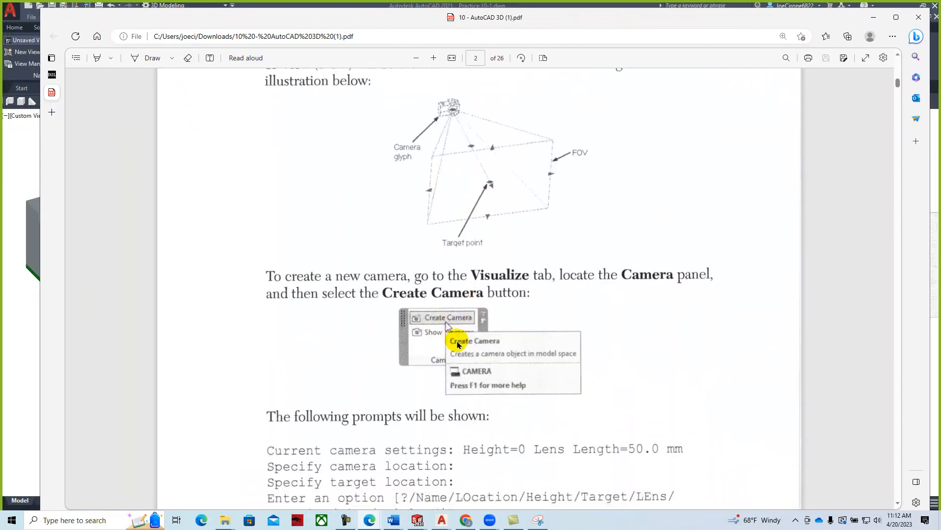
{"action": "scroll", "coordinate": [465, 338], "scroll_direction": "down", "scroll_amount": 4}
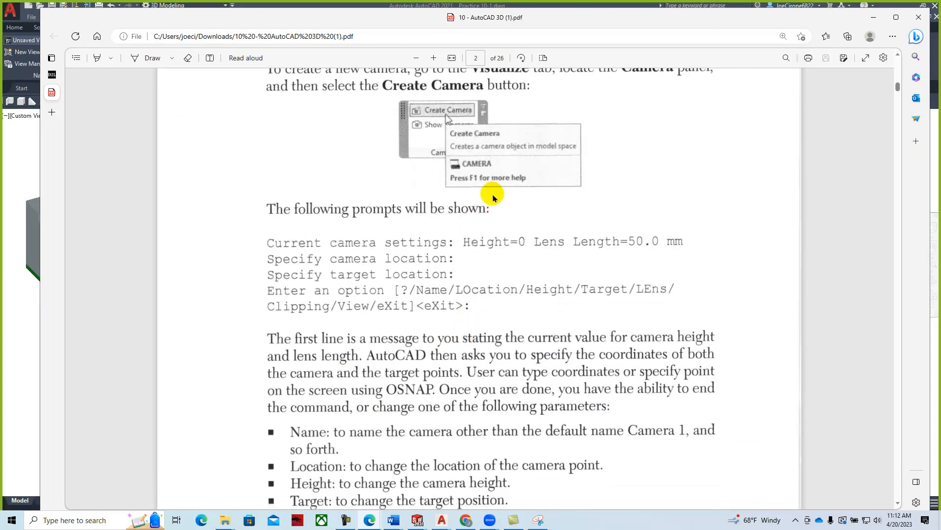
{"action": "scroll", "coordinate": [491, 201], "scroll_direction": "down", "scroll_amount": 5}
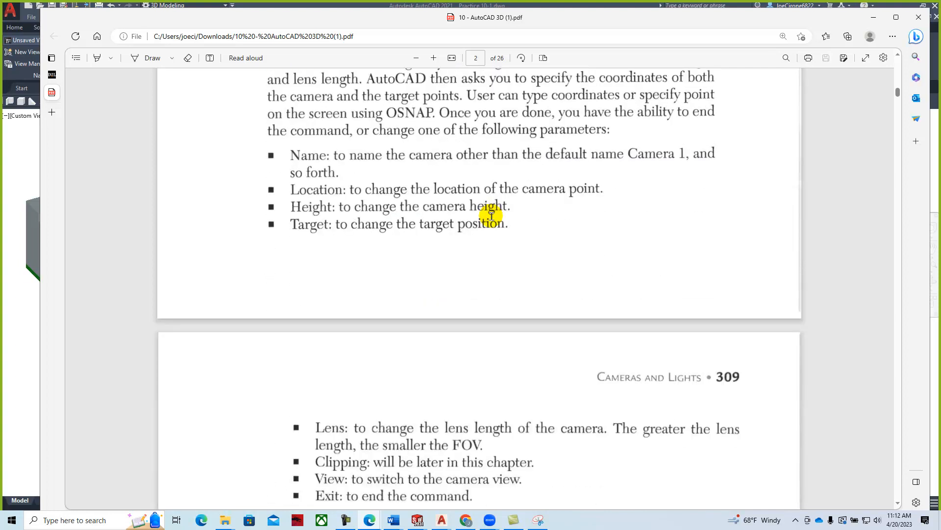
{"action": "scroll", "coordinate": [491, 215], "scroll_direction": "up", "scroll_amount": 4}
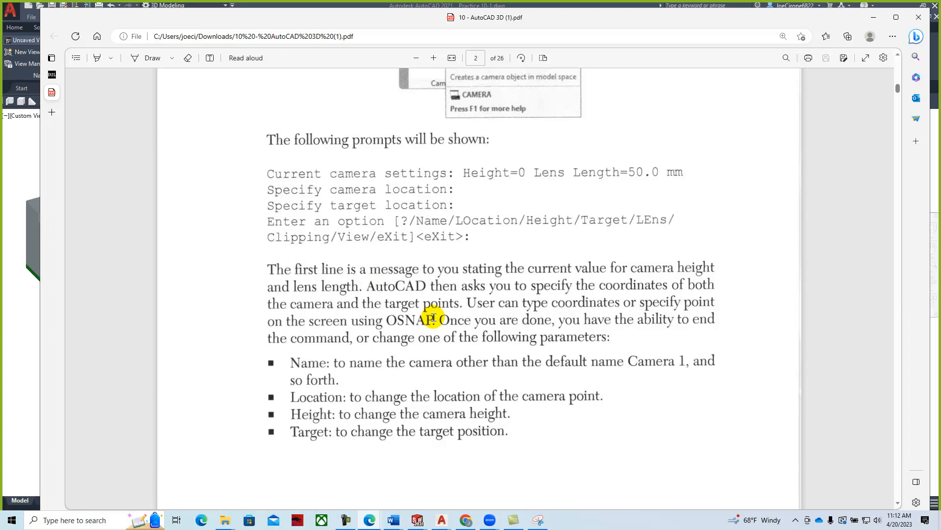
{"action": "scroll", "coordinate": [429, 312], "scroll_direction": "down", "scroll_amount": 14}
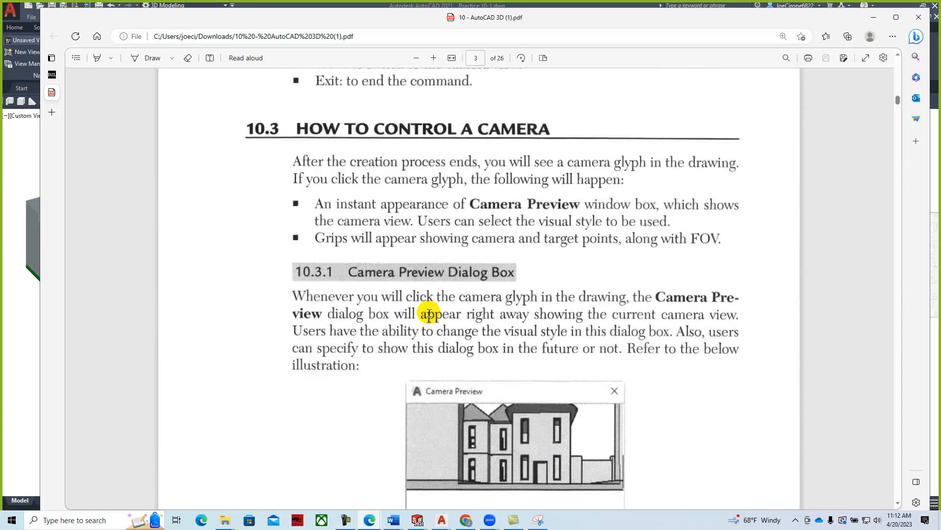
{"action": "scroll", "coordinate": [364, 227], "scroll_direction": "down", "scroll_amount": 9}
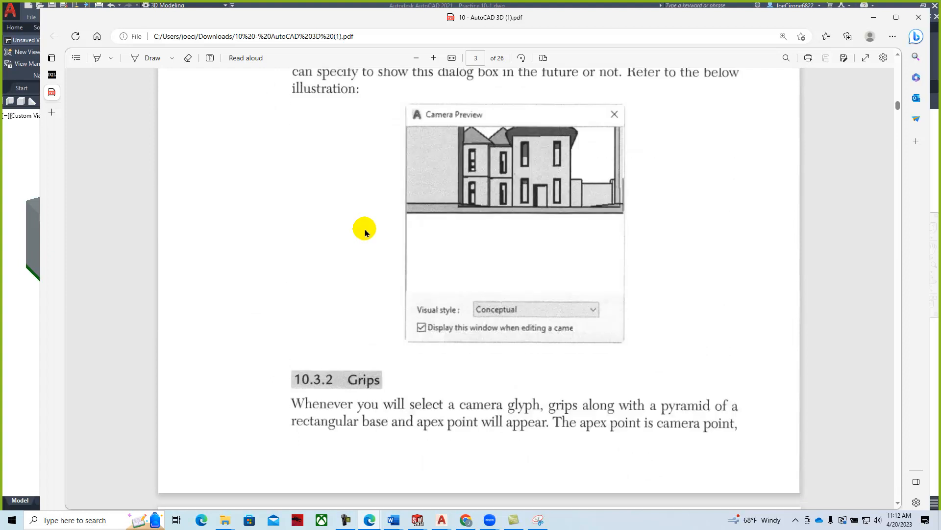
{"action": "scroll", "coordinate": [365, 234], "scroll_direction": "down", "scroll_amount": 5}
{"action": "scroll", "coordinate": [365, 234], "scroll_direction": "down", "scroll_amount": 6}
{"action": "scroll", "coordinate": [365, 235], "scroll_direction": "down", "scroll_amount": 3}
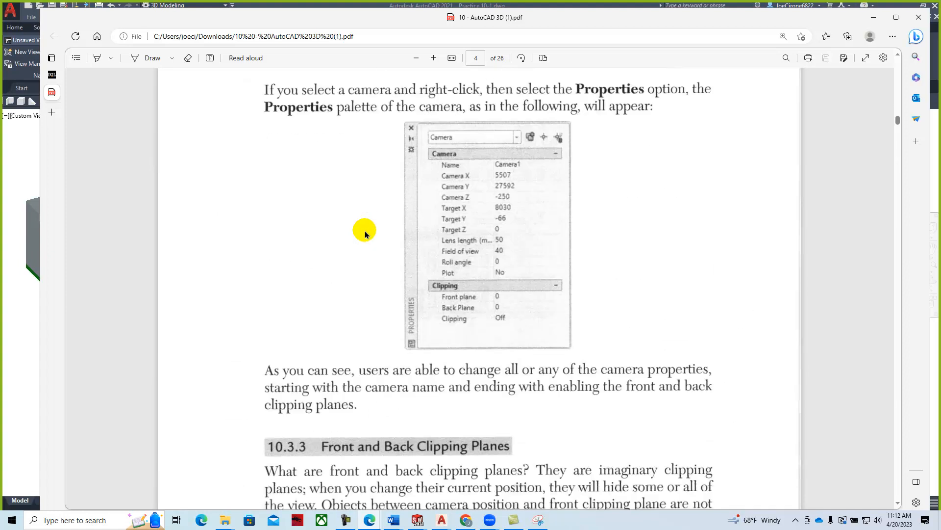
{"action": "scroll", "coordinate": [365, 235], "scroll_direction": "down", "scroll_amount": 12}
{"action": "scroll", "coordinate": [365, 234], "scroll_direction": "down", "scroll_amount": 15}
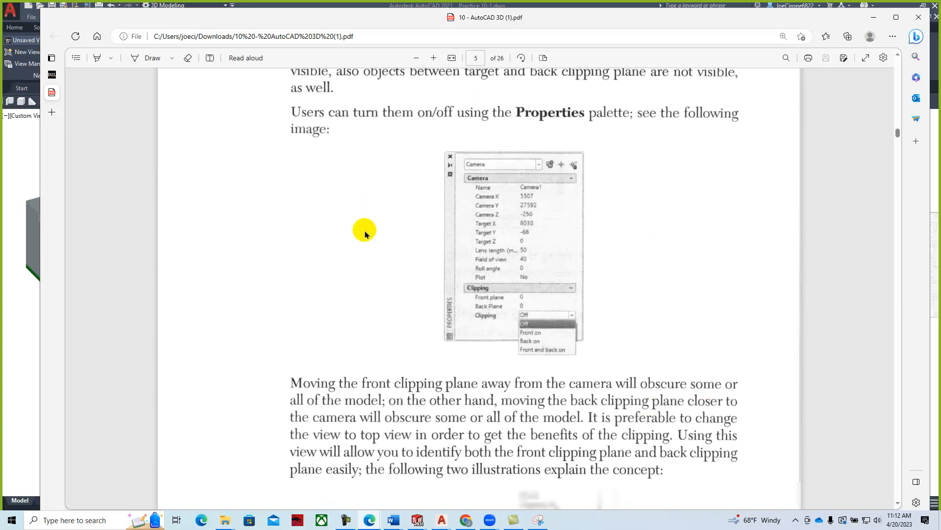
{"action": "scroll", "coordinate": [365, 234], "scroll_direction": "down", "scroll_amount": 15}
{"action": "scroll", "coordinate": [365, 234], "scroll_direction": "down", "scroll_amount": 7}
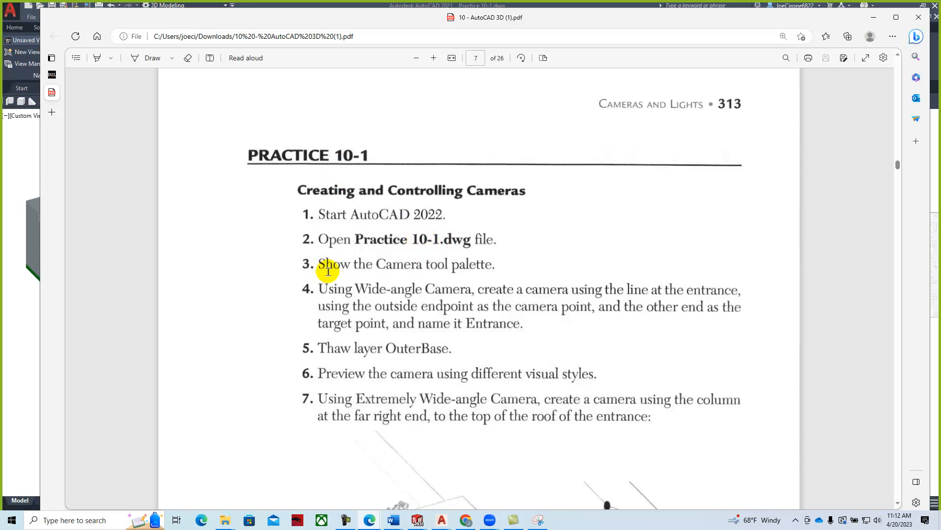
- Read Practice 10-1 through step 10, then move the PDF window off the right edge
{"action": "scroll", "coordinate": [345, 269], "scroll_direction": "down", "scroll_amount": 2}
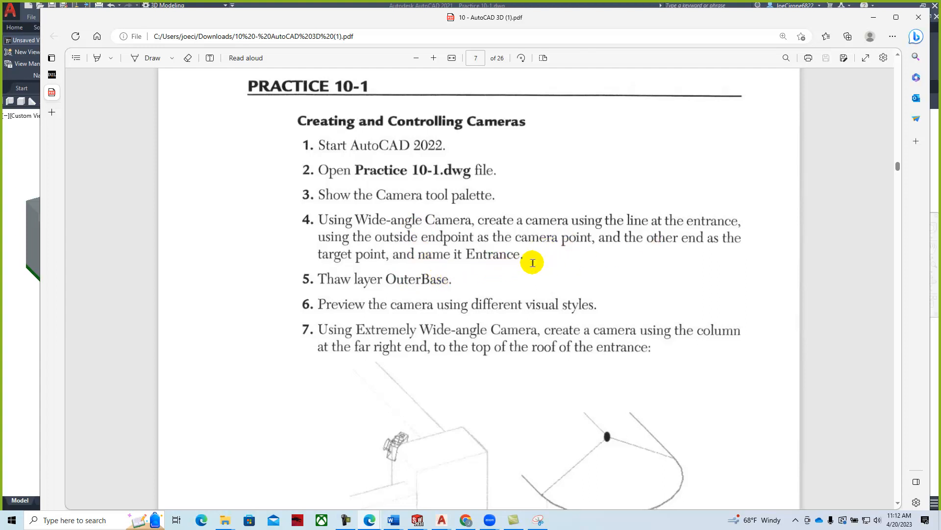
{"action": "scroll", "coordinate": [533, 262], "scroll_direction": "down", "scroll_amount": 3}
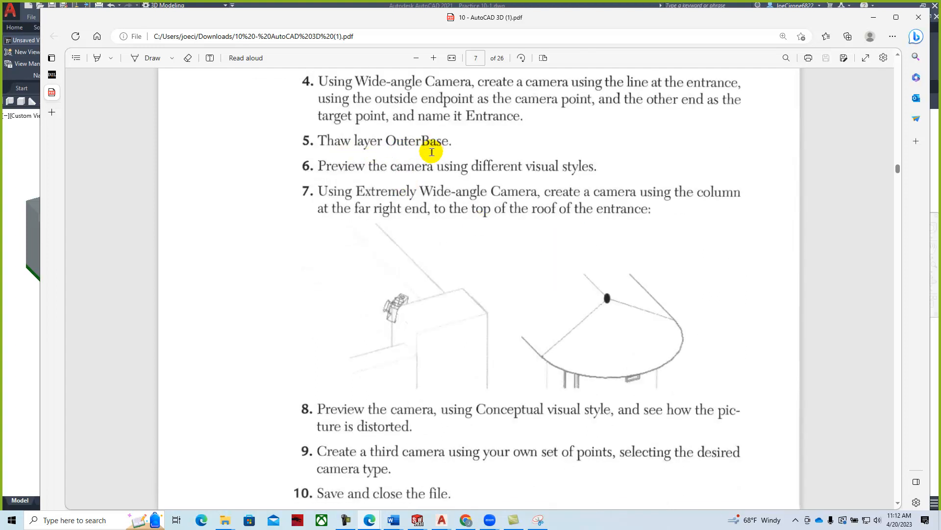
{"action": "scroll", "coordinate": [429, 161], "scroll_direction": "down", "scroll_amount": 3}
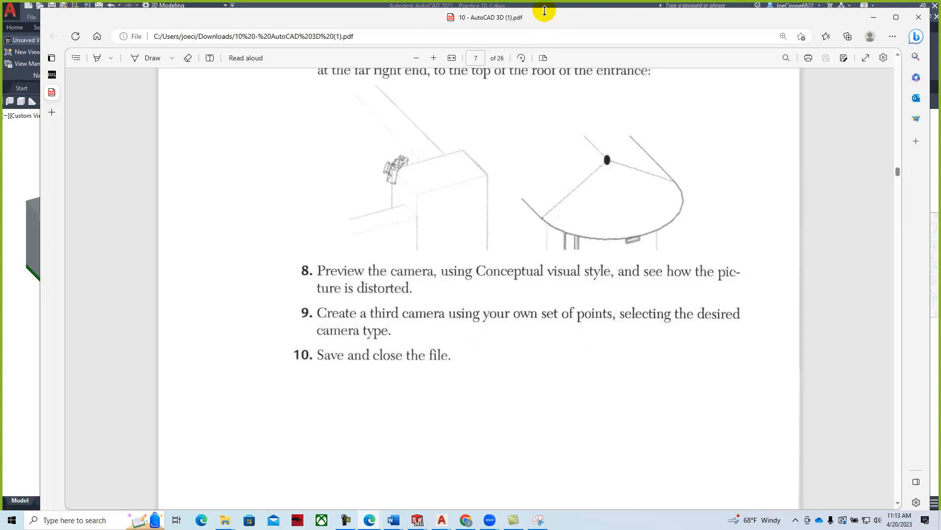
{"action": "left_click_drag", "start_coordinate": [540, 25], "coordinate": [940, 22]}
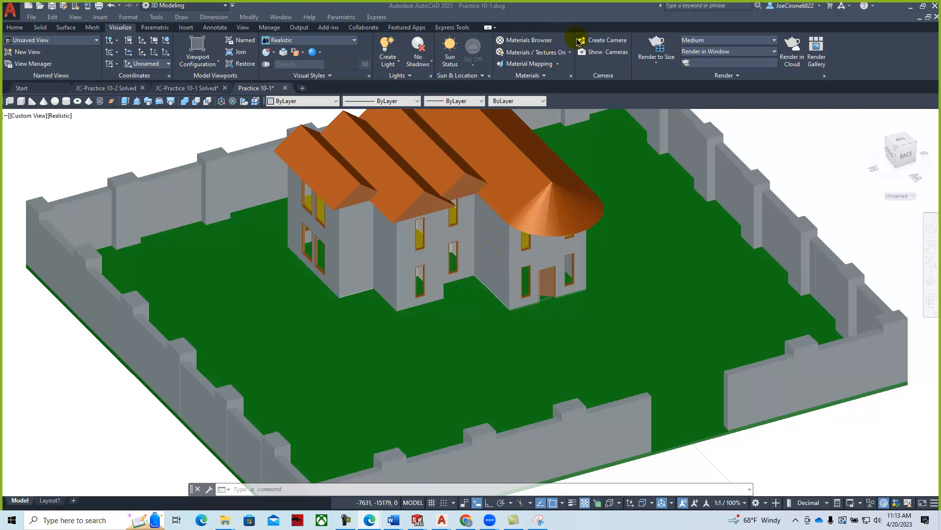
- Place a new camera at the yard wall's opening, targeting the house's front door
{"action": "left_click", "coordinate": [604, 43]}
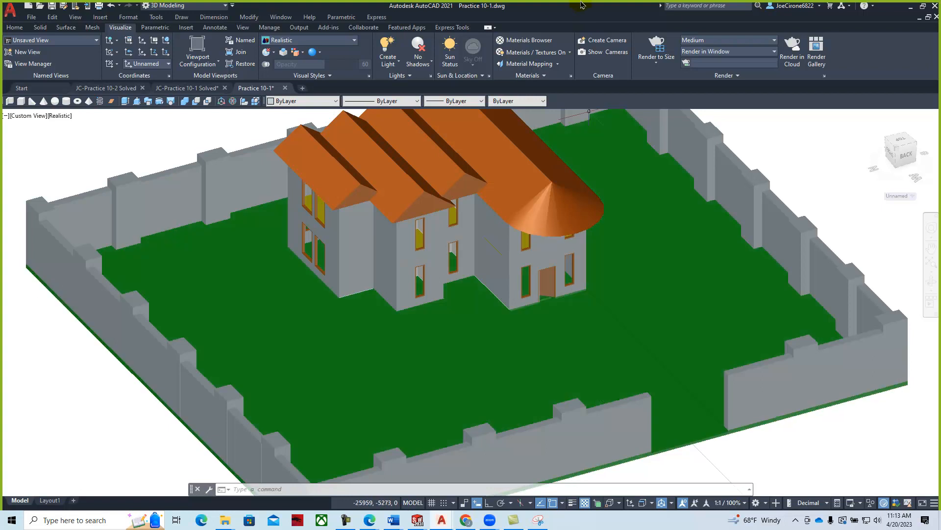
{"action": "left_click", "coordinate": [604, 44]}
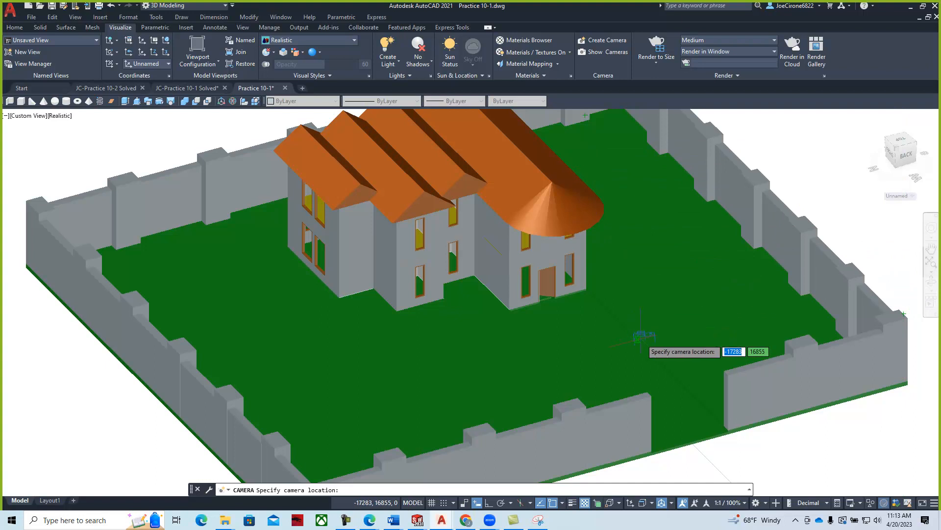
{"action": "middle_click_drag", "start_coordinate": [731, 452], "coordinate": [677, 381]}
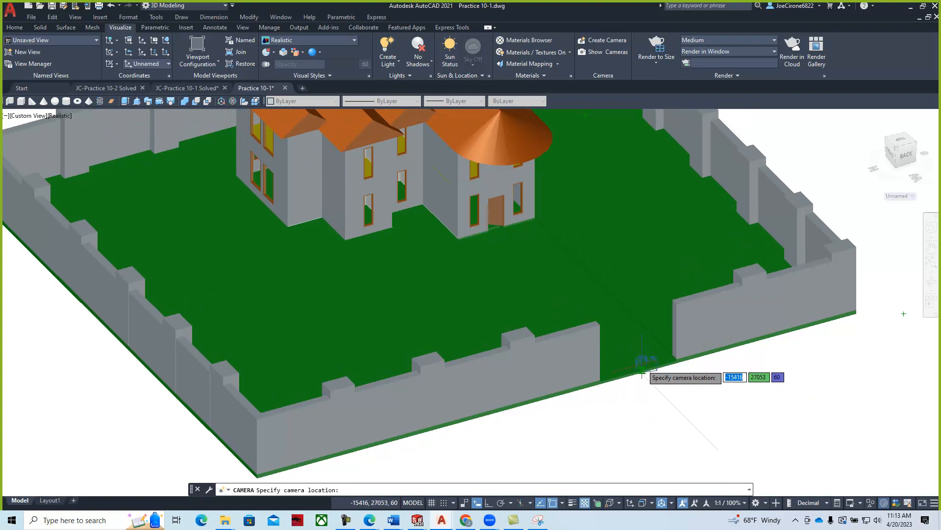
{"action": "left_click", "coordinate": [642, 369]}
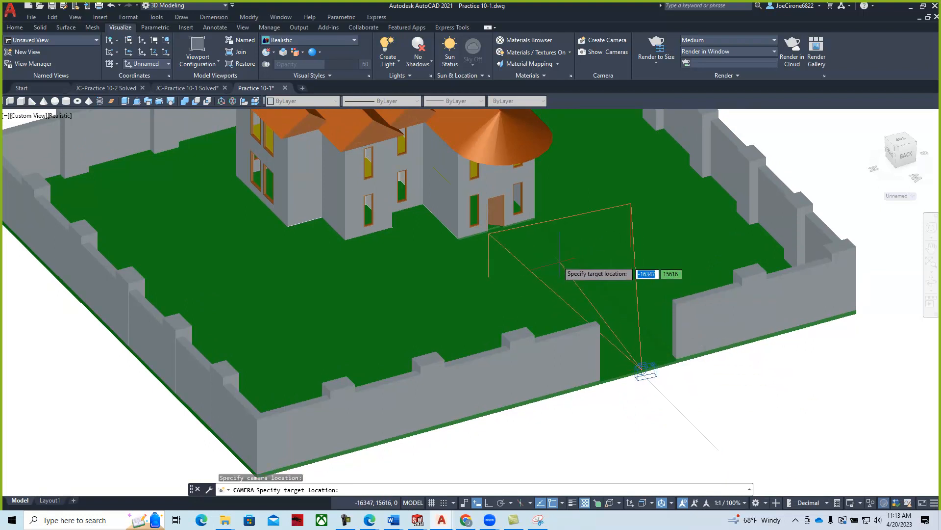
{"action": "left_click", "coordinate": [493, 218]}
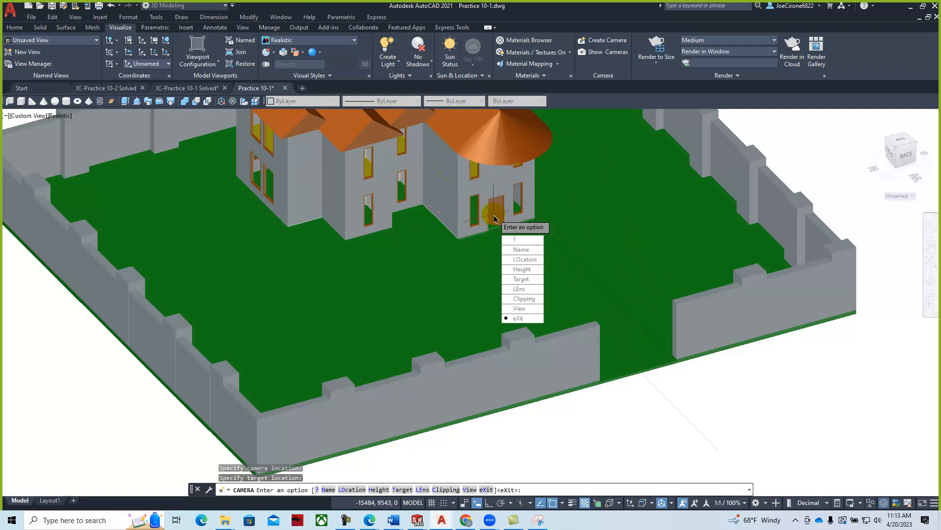
- Name the camera Front Door Cam, finish it, and select it to show its preview
{"action": "left_click", "coordinate": [513, 251]}
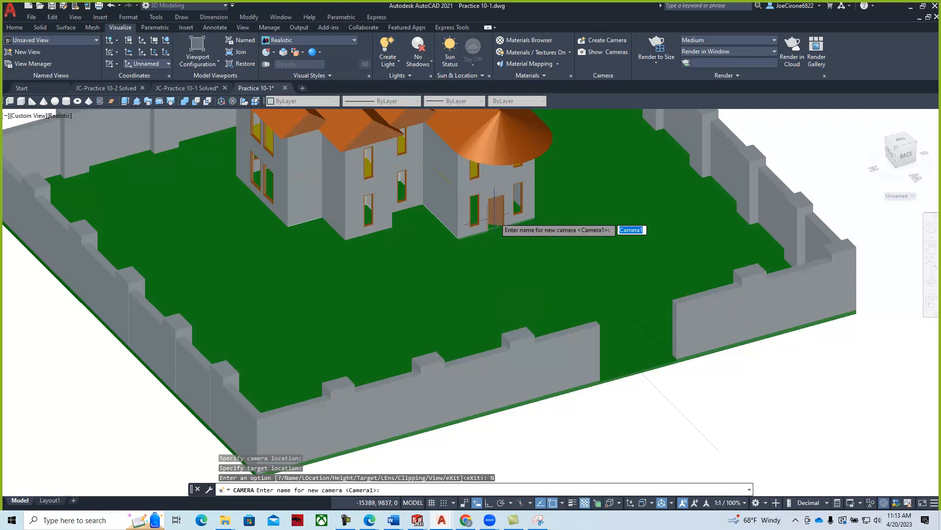
{"action": "type", "text": "Front Door Cam"}
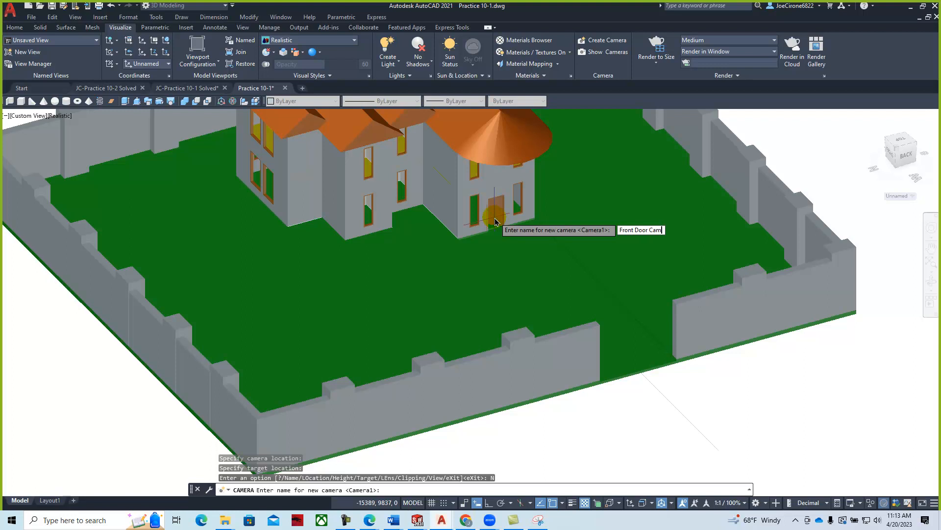
{"action": "key", "text": "Return"}
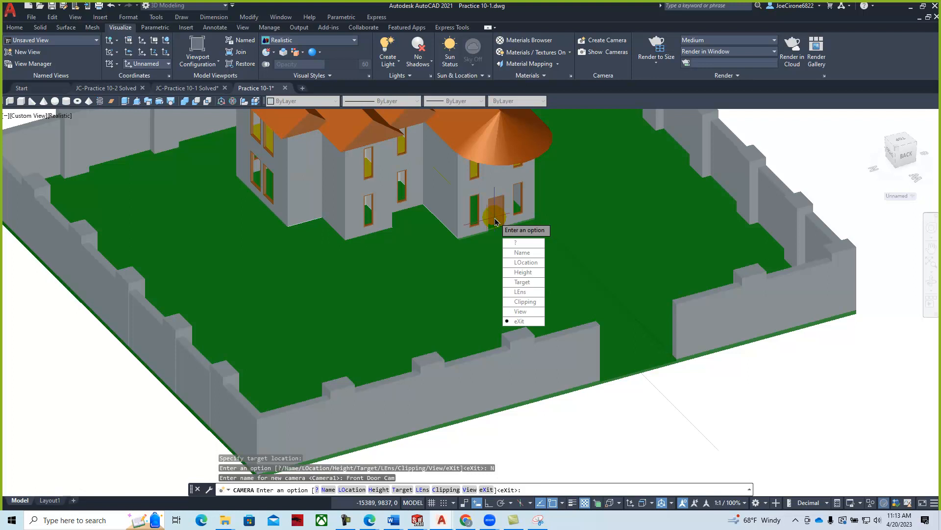
{"action": "left_click", "coordinate": [518, 321]}
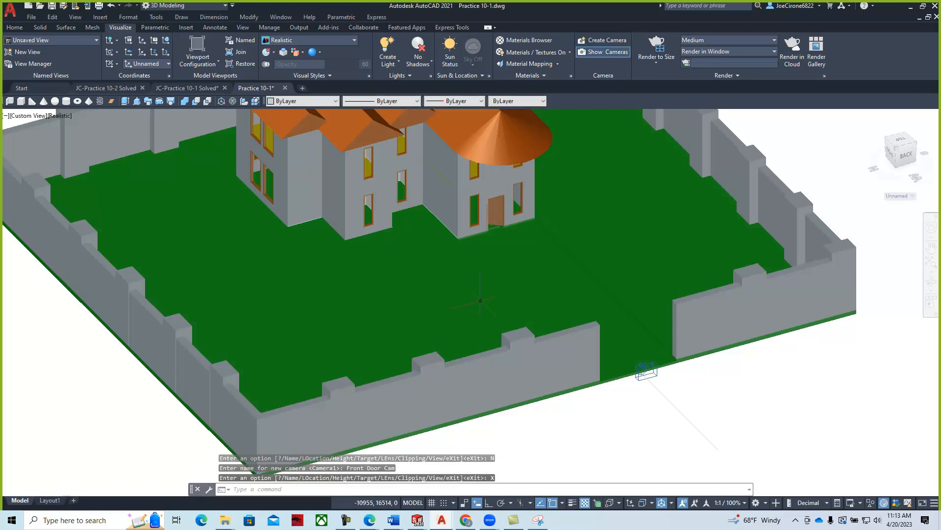
{"action": "left_click", "coordinate": [648, 369]}
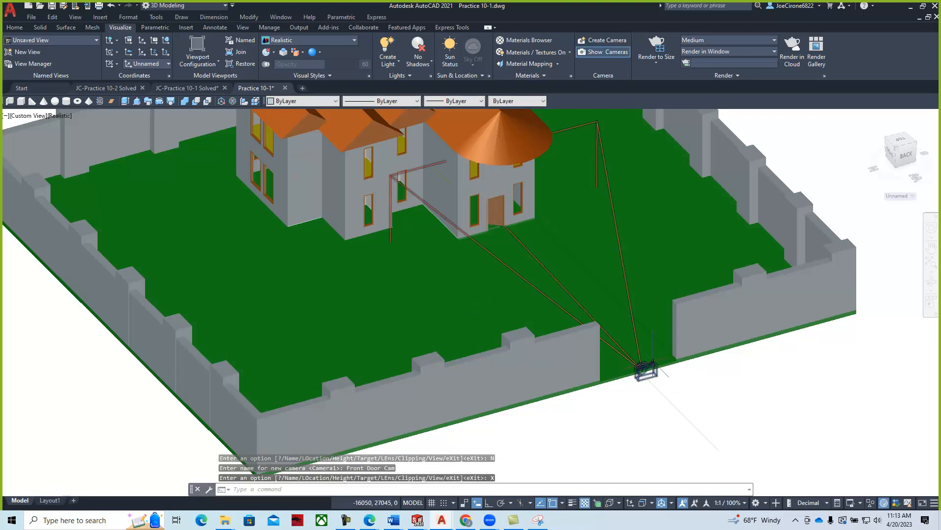
{"action": "left_click", "coordinate": [647, 370]}
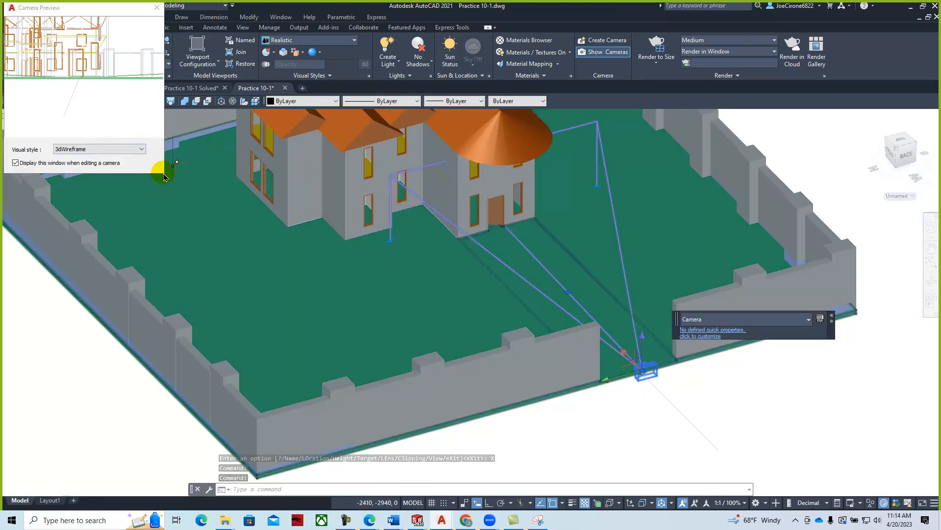
- Enlarge and reposition the Camera Preview and set its visual style to Conceptual
{"action": "left_click_drag", "start_coordinate": [165, 171], "coordinate": [360, 286]}
{"action": "left_click_drag", "start_coordinate": [242, 15], "coordinate": [348, 108]}
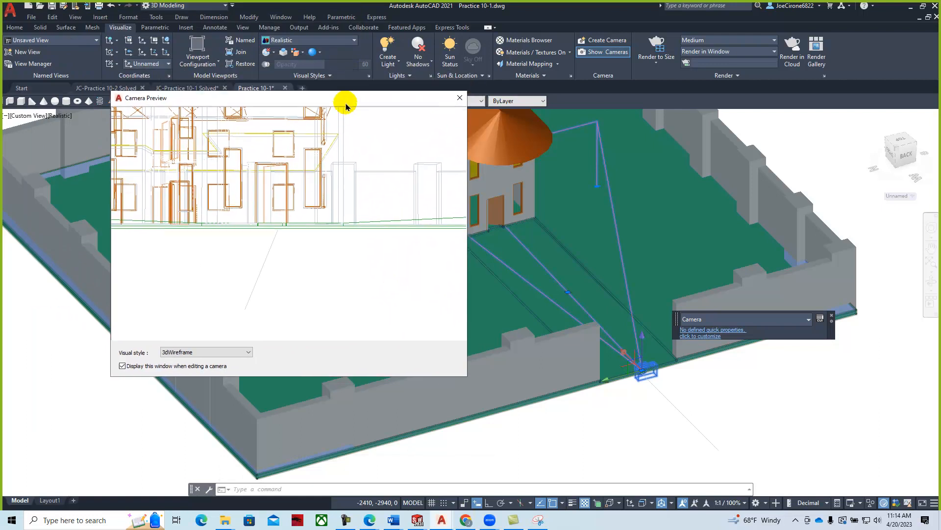
{"action": "left_click", "coordinate": [247, 357]}
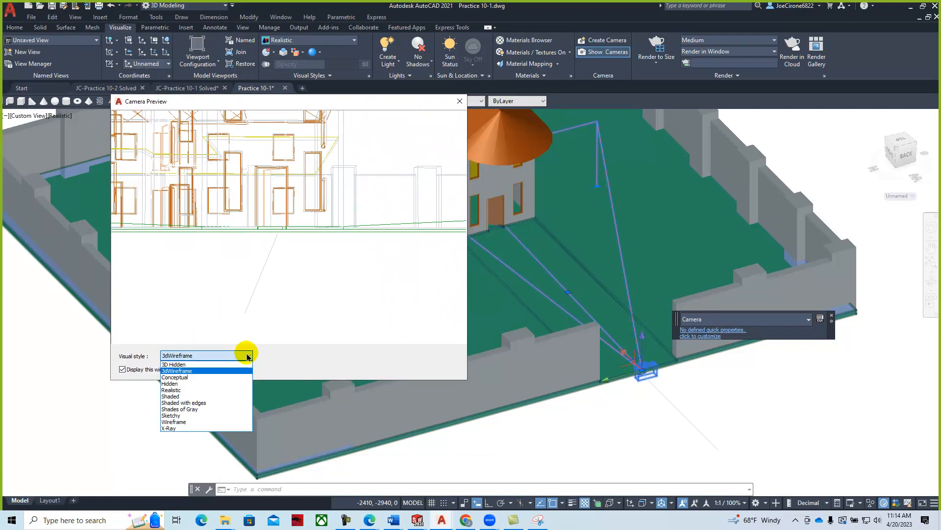
{"action": "left_click", "coordinate": [196, 377]}
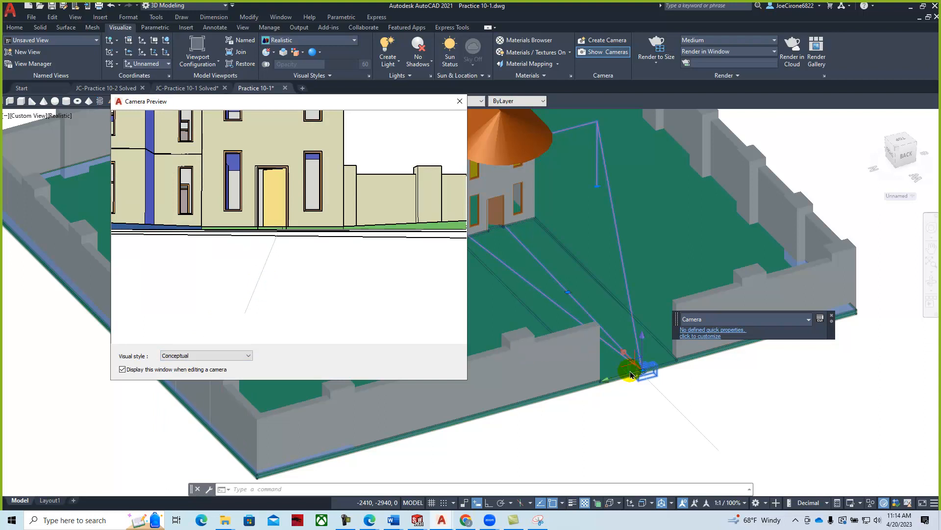
- Grip-move Front Door Cam nearer the house entrance, then return to the PDF guide
{"action": "left_click", "coordinate": [643, 342]}
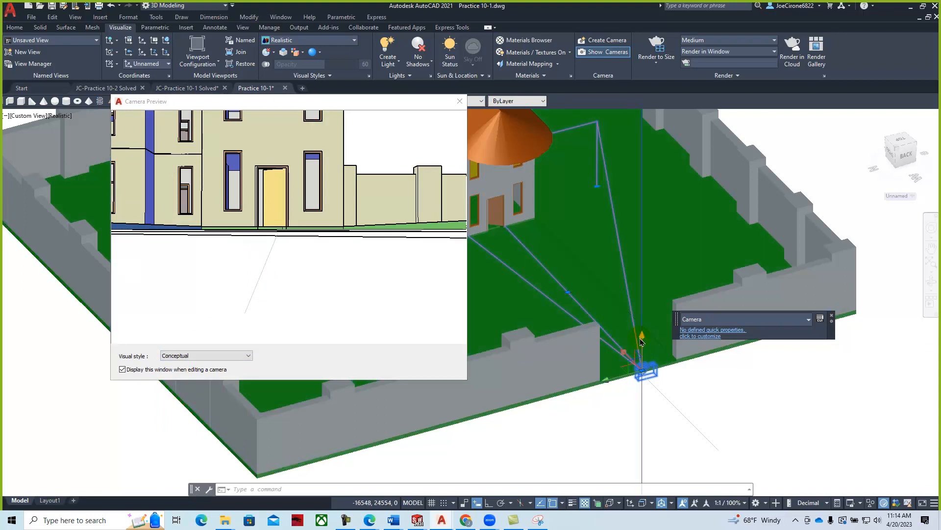
{"action": "left_click", "coordinate": [642, 338]}
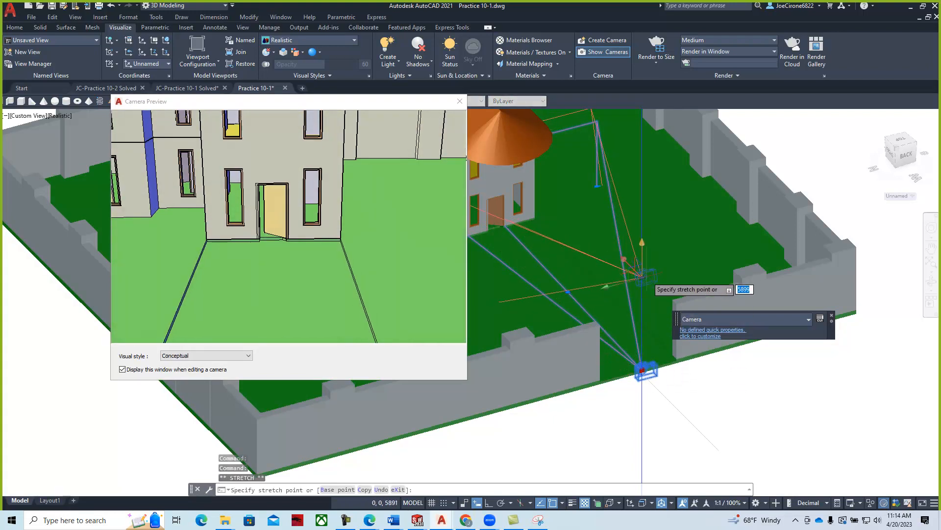
{"action": "left_click", "coordinate": [641, 279]}
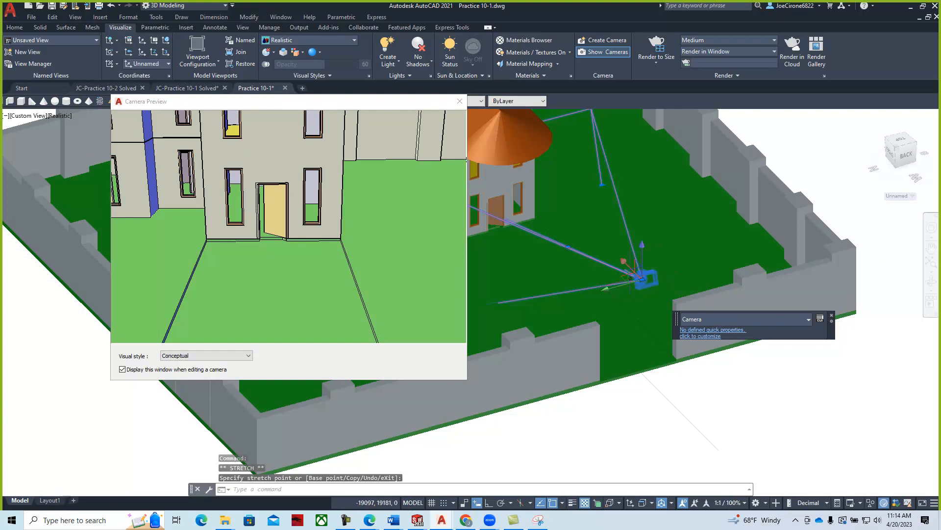
{"action": "scroll", "coordinate": [641, 279], "scroll_direction": "down", "scroll_amount": 3}
{"action": "middle_click_drag", "start_coordinate": [640, 279], "coordinate": [717, 245], "text": "shift"}
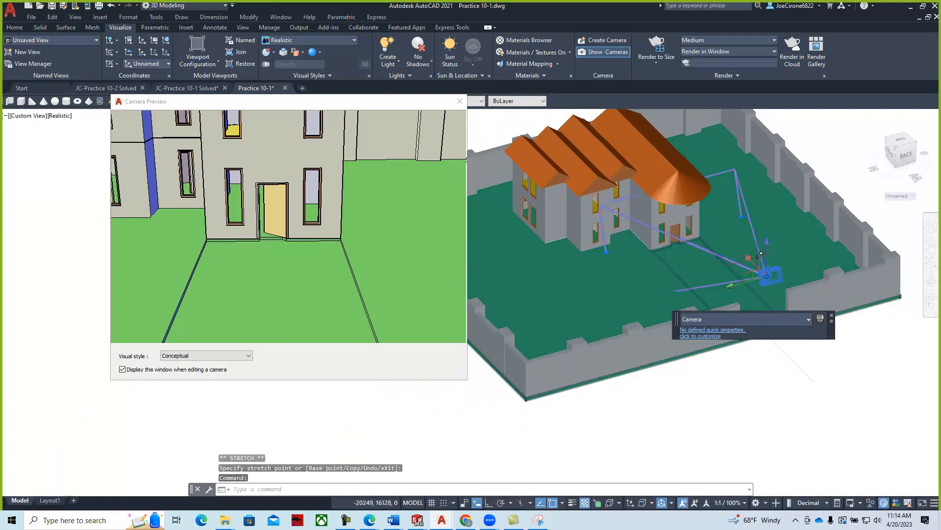
{"action": "left_click", "coordinate": [766, 276]}
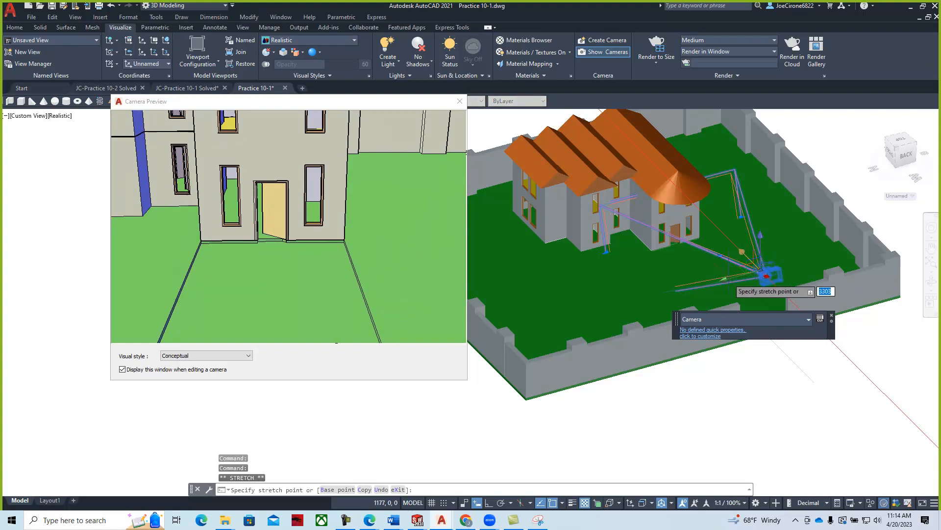
{"action": "left_click", "coordinate": [755, 262]}
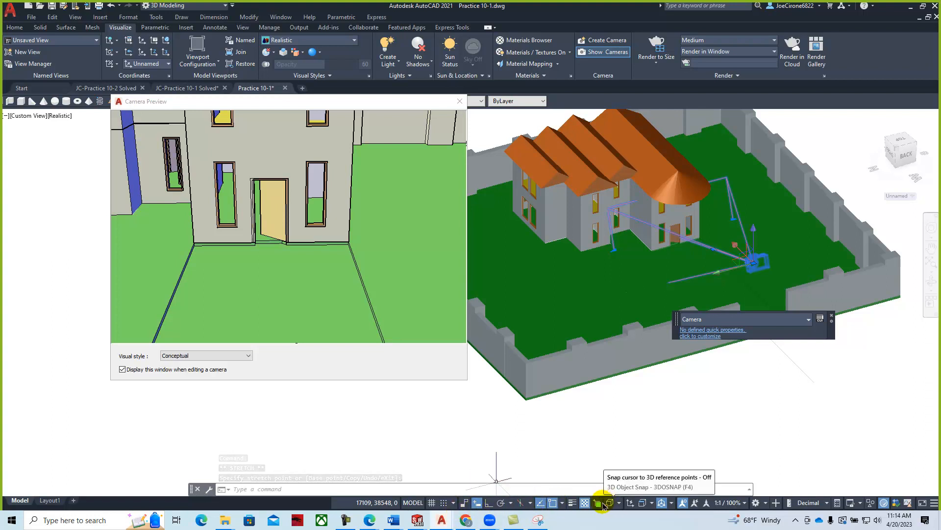
{"action": "left_click", "coordinate": [753, 262]}
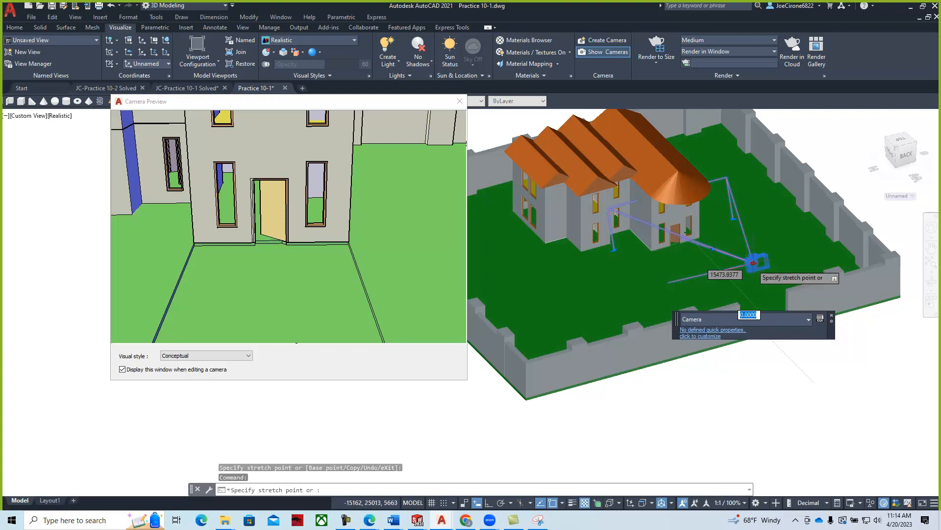
{"action": "left_click", "coordinate": [725, 263]}
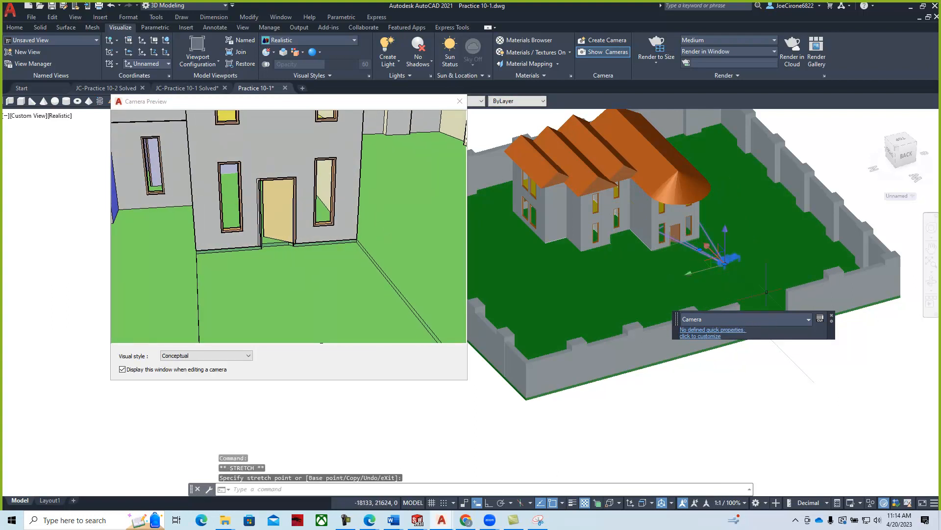
{"action": "key", "text": "Escape"}
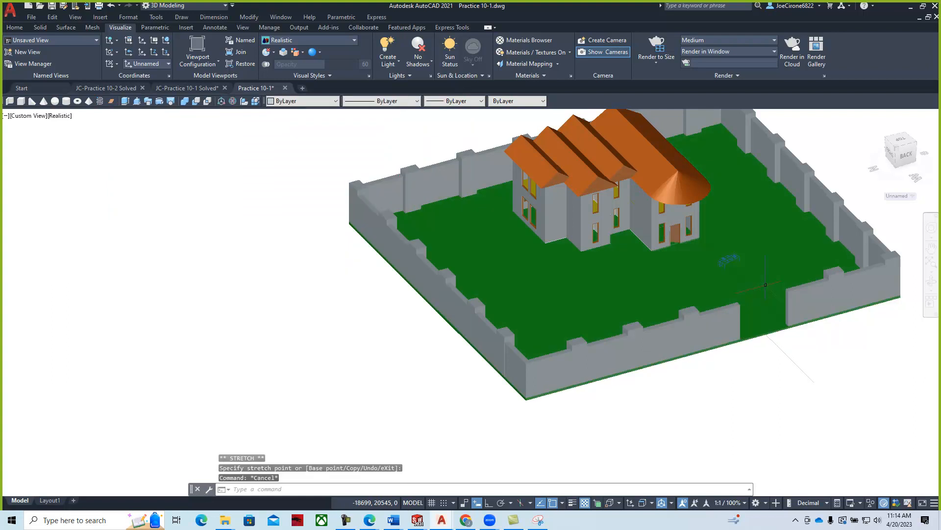
{"action": "middle_click_drag", "start_coordinate": [616, 296], "coordinate": [488, 338]}
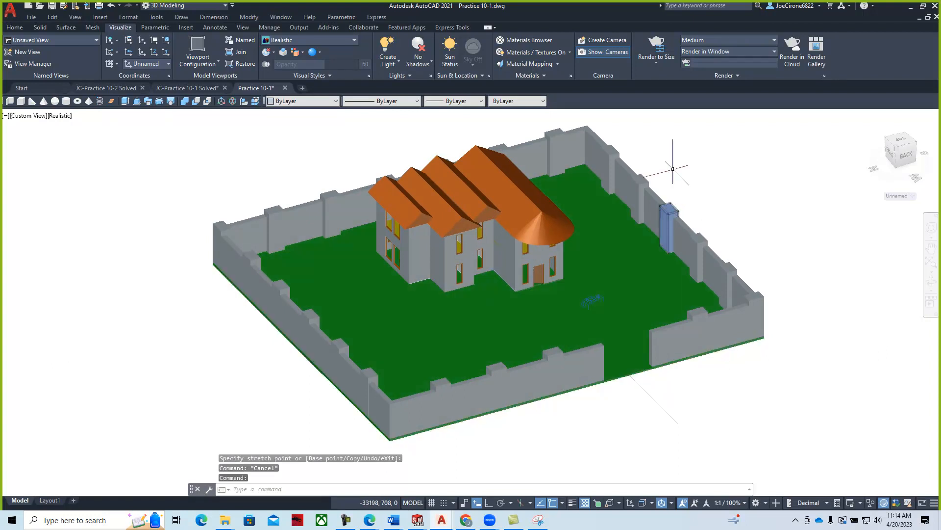
{"action": "key", "text": "alt+Tab"}
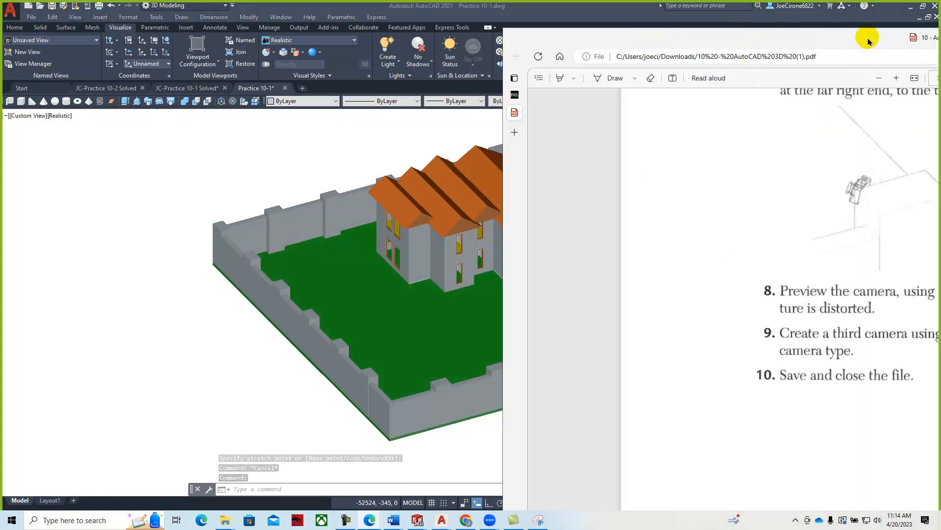
- Scroll the PDF back up to practice steps 1–7, then slide it right to reveal AutoCAD
{"action": "left_click_drag", "start_coordinate": [485, 44], "coordinate": [511, 52]}
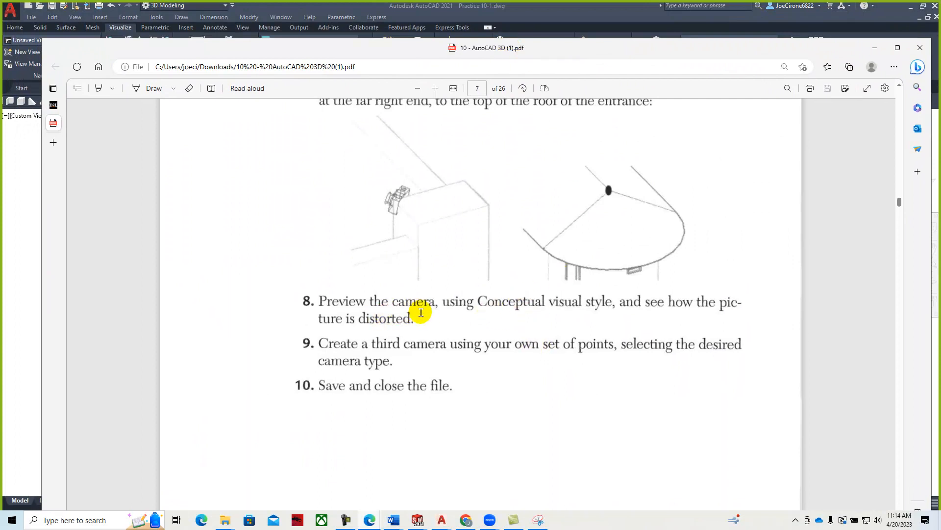
{"action": "scroll", "coordinate": [469, 316], "scroll_direction": "up", "scroll_amount": 4}
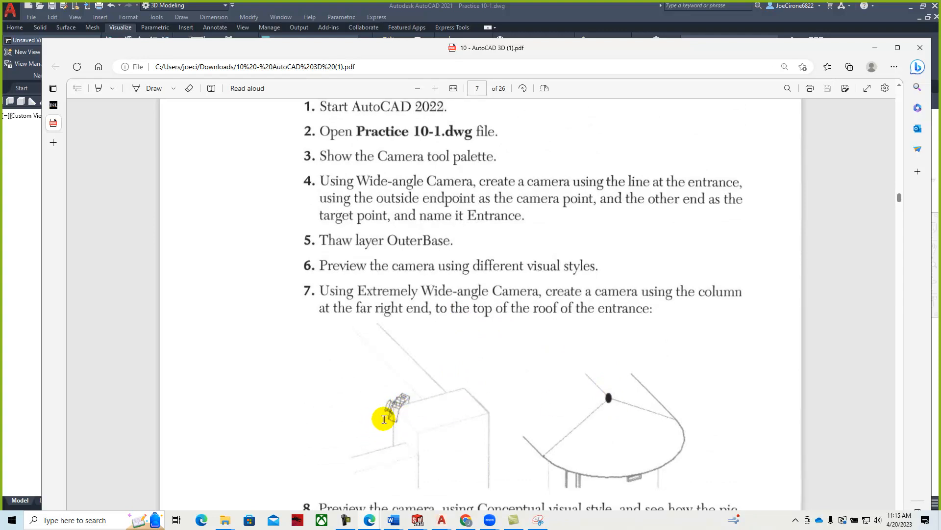
{"action": "left_click_drag", "start_coordinate": [561, 52], "coordinate": [940, 46]}
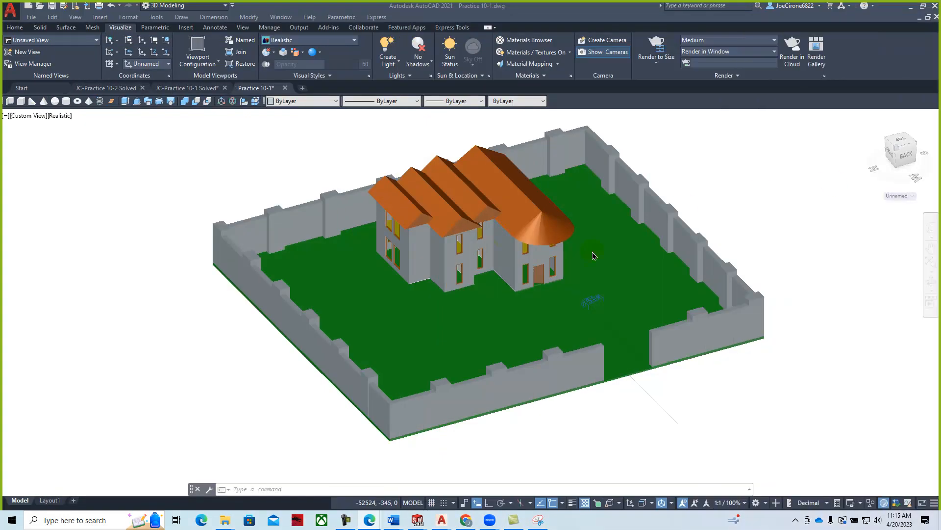
- Place a camera at the right fence column aimed at the house entrance, name it Fence Cam, and preview it
{"action": "left_click", "coordinate": [608, 44]}
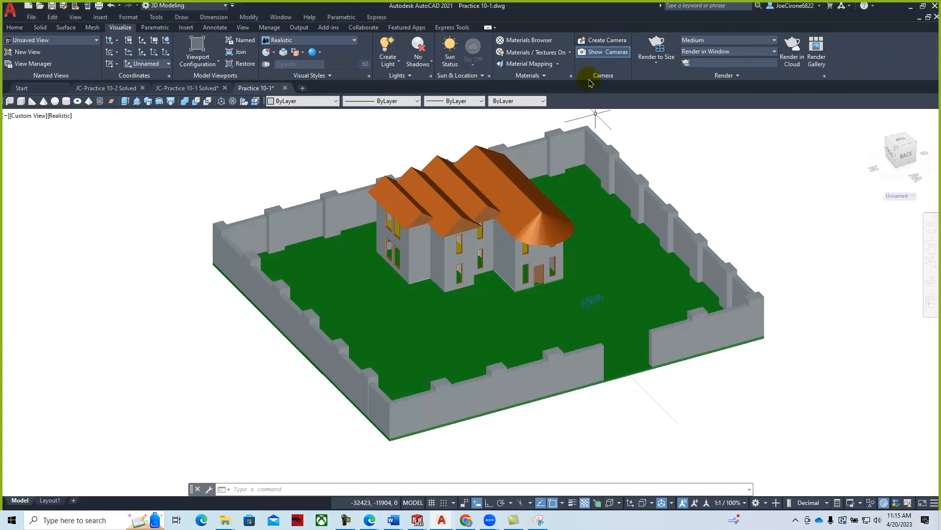
{"action": "left_click", "coordinate": [599, 44]}
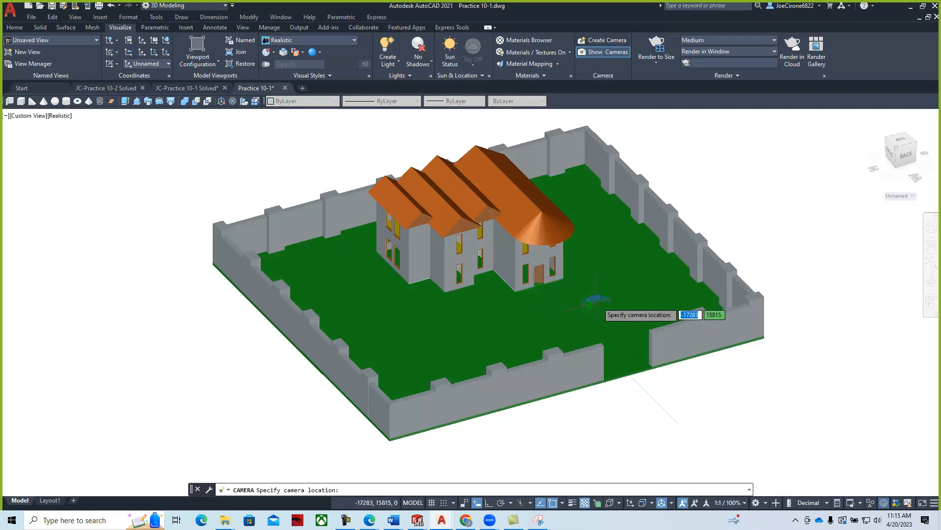
{"action": "scroll", "coordinate": [713, 304], "scroll_direction": "up", "scroll_amount": 3}
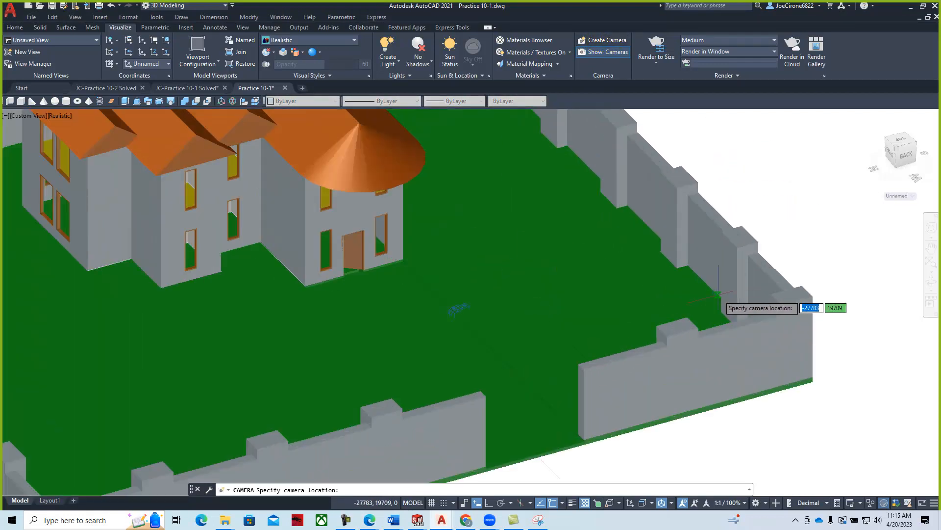
{"action": "left_click", "coordinate": [771, 295]}
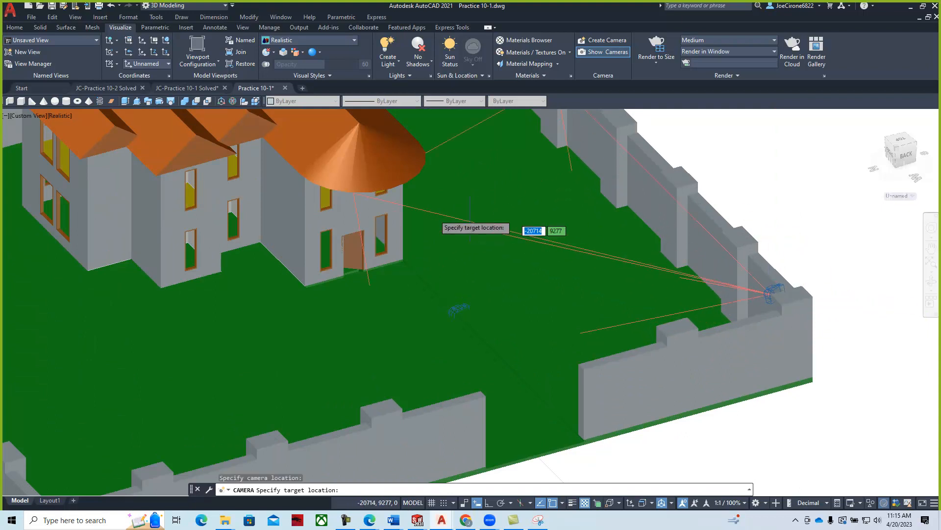
{"action": "left_click", "coordinate": [322, 208]}
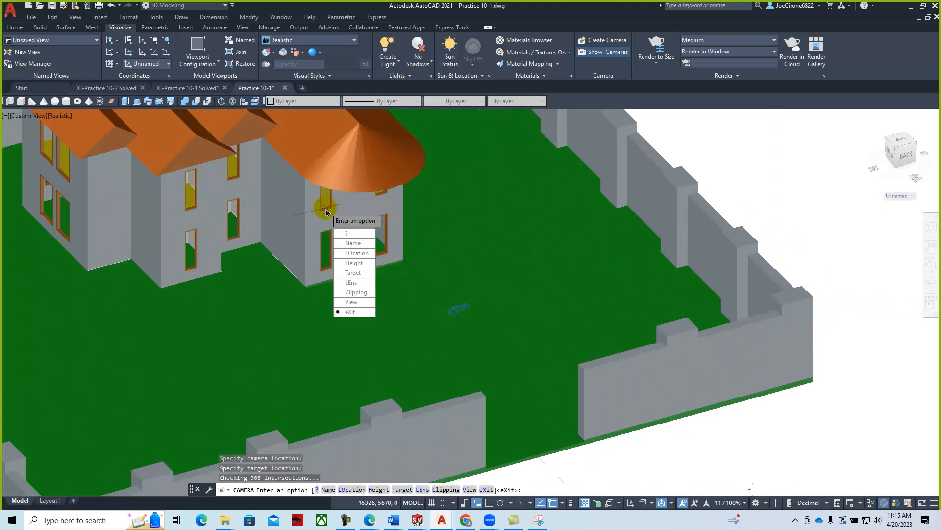
{"action": "left_click", "coordinate": [353, 243]}
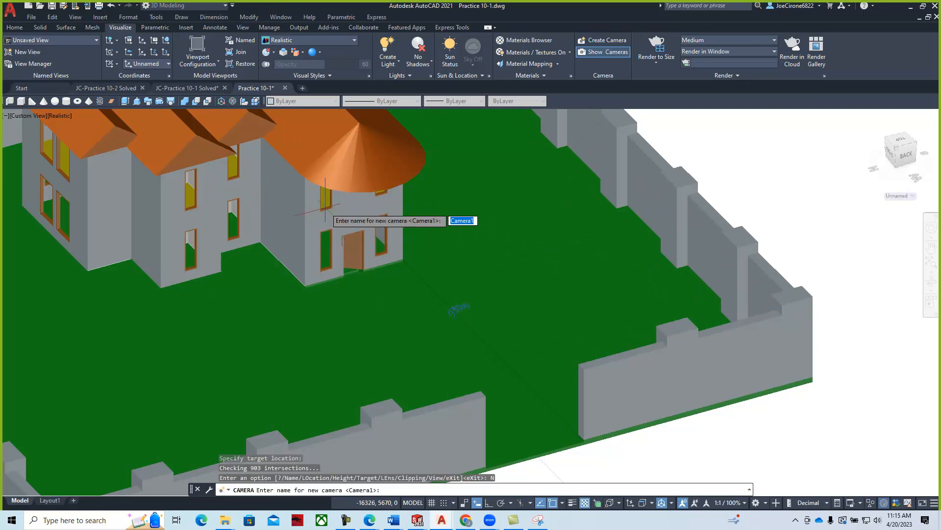
{"action": "type", "text": "Fence Cam"}
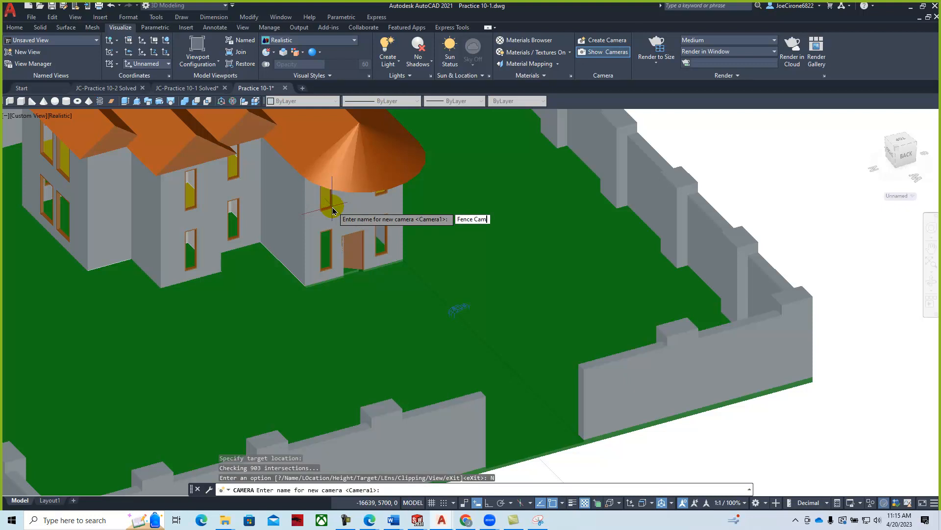
{"action": "key", "text": "Return"}
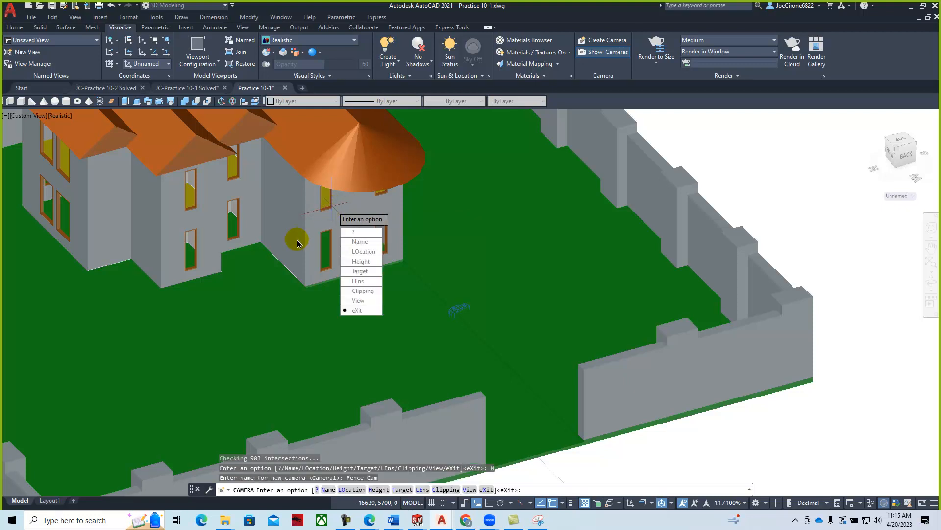
{"action": "left_click", "coordinate": [357, 310]}
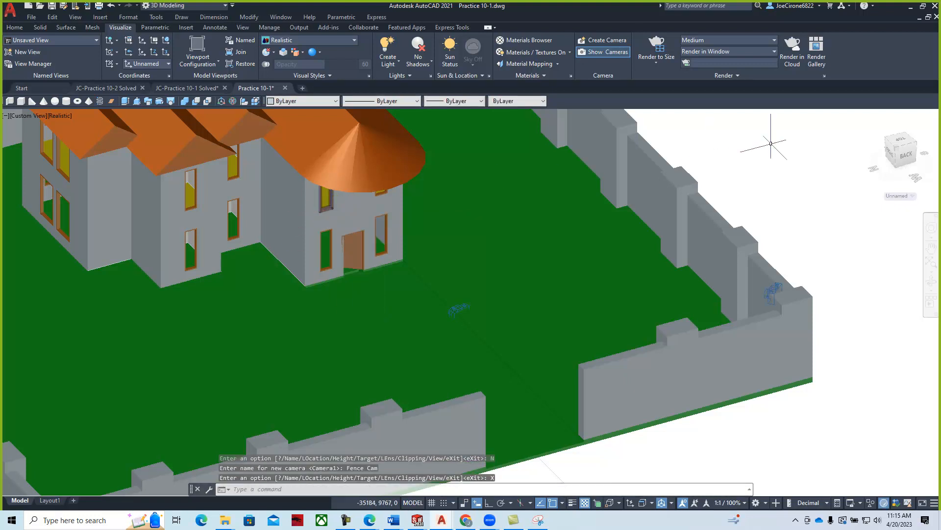
{"action": "left_click", "coordinate": [772, 293]}
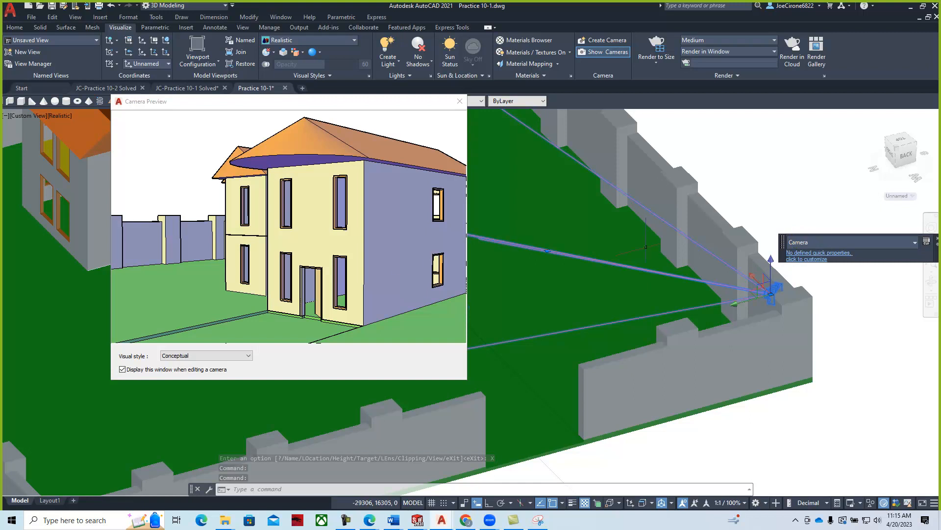
- Preview Fence Cam in the Realistic visual style, then close the preview and zoom out
{"action": "left_click", "coordinate": [248, 355]}
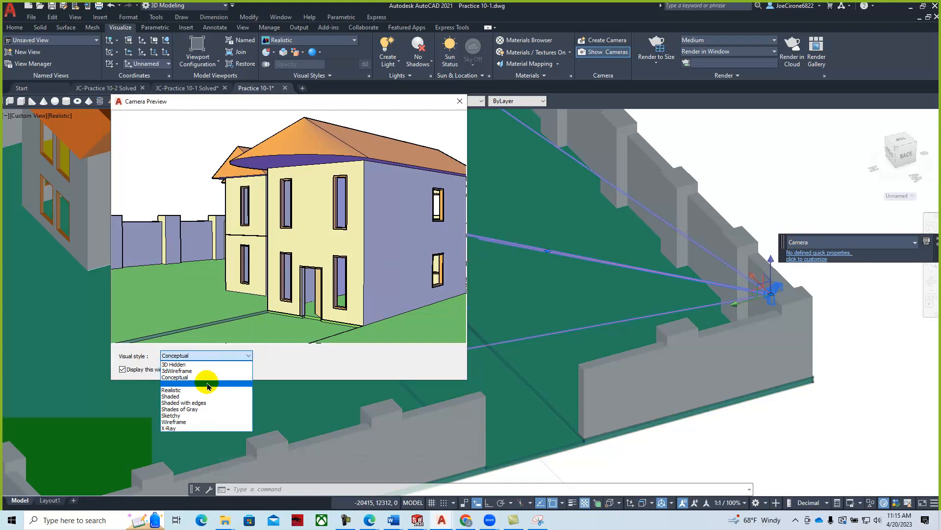
{"action": "left_click", "coordinate": [204, 390]}
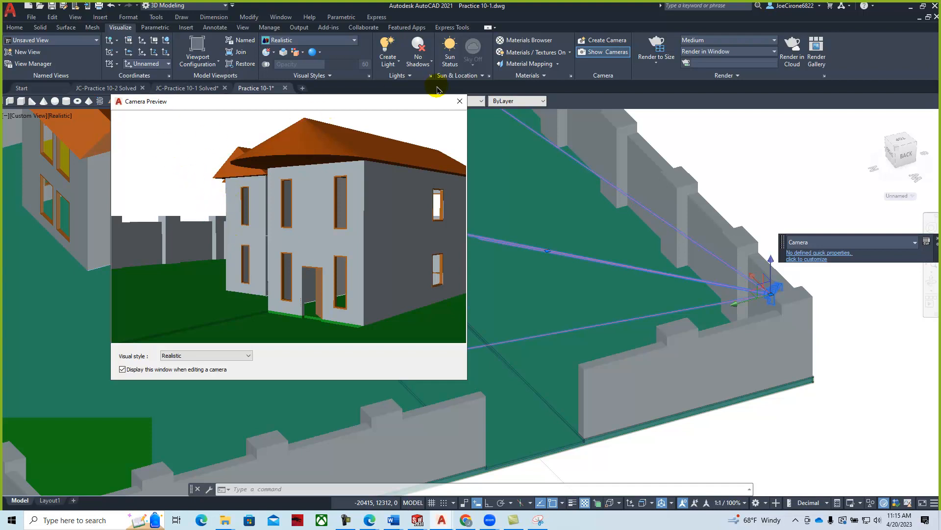
{"action": "left_click", "coordinate": [459, 103]}
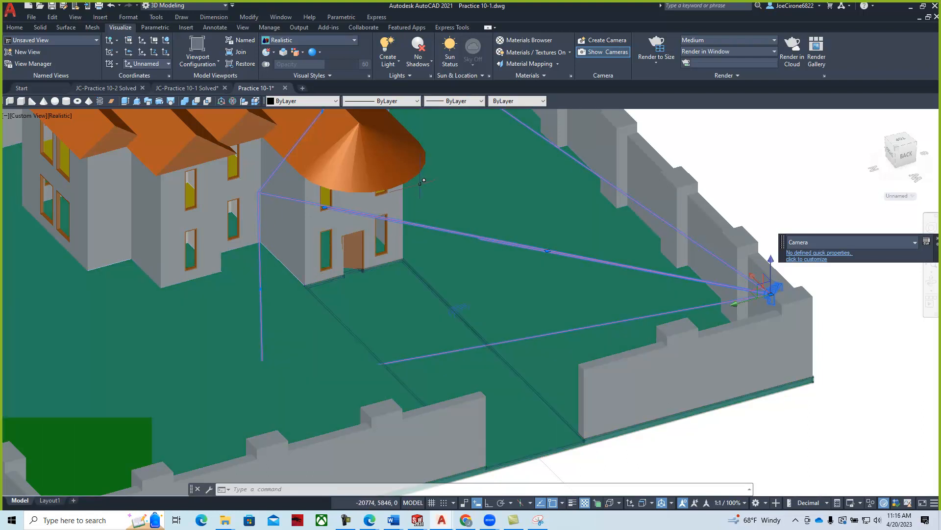
{"action": "scroll", "coordinate": [435, 201], "scroll_direction": "down", "scroll_amount": 5}
{"action": "scroll", "coordinate": [452, 248], "scroll_direction": "up", "scroll_amount": 4}
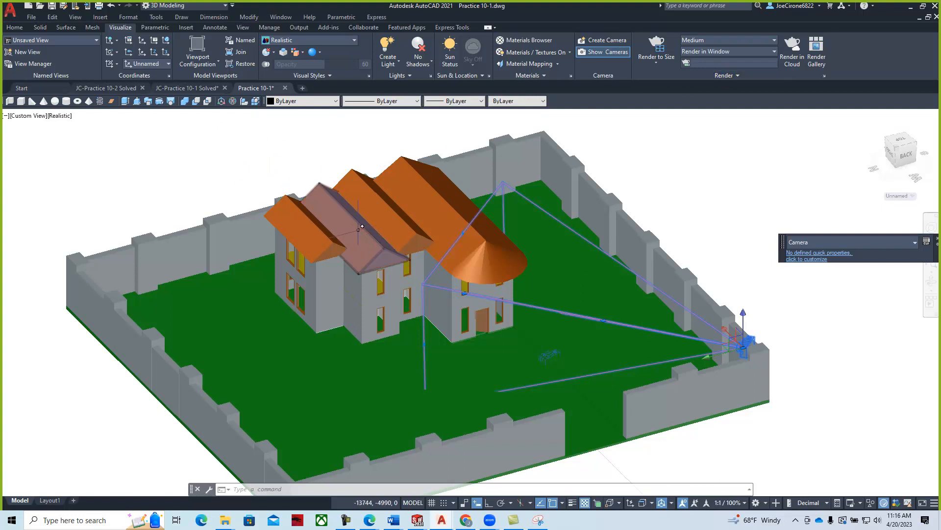
- Check Fence Cam's view lines, then clear the selection
{"action": "key", "text": "Escape"}
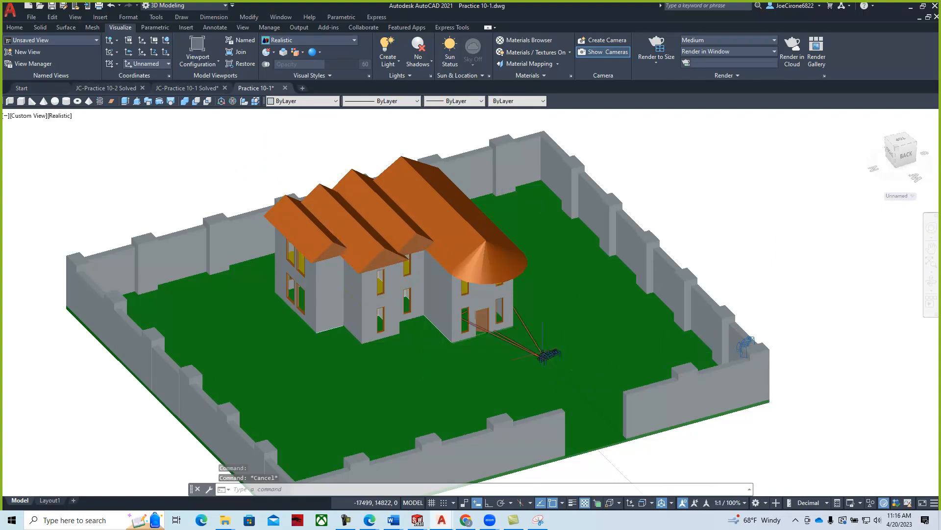
{"action": "left_click", "coordinate": [747, 338]}
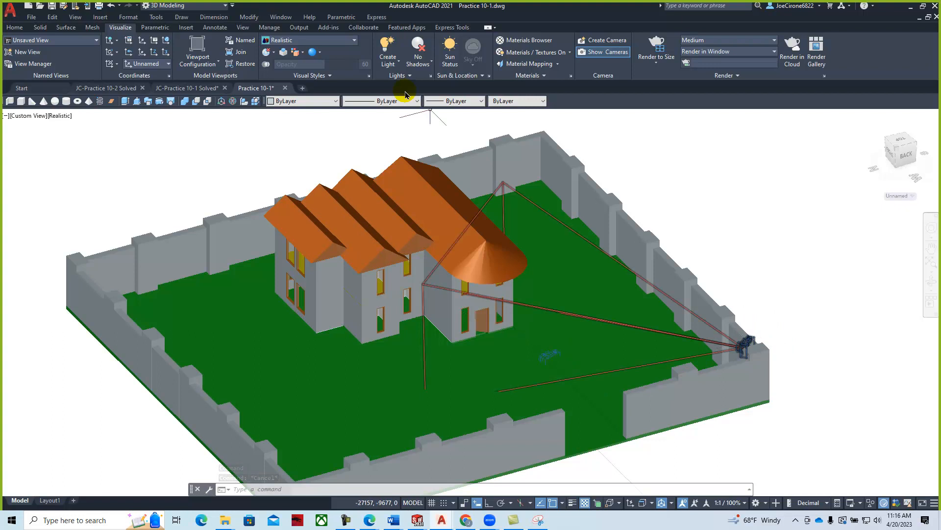
{"action": "key", "text": "Escape"}
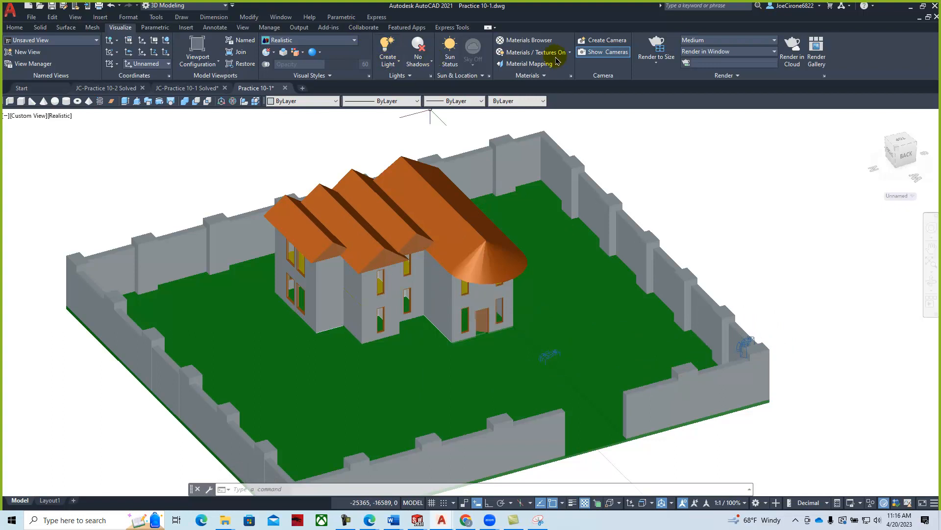
- Add a camera at the cone roof peak aimed at the lawn, named Roof Cam, and preview it
{"action": "left_click", "coordinate": [608, 41]}
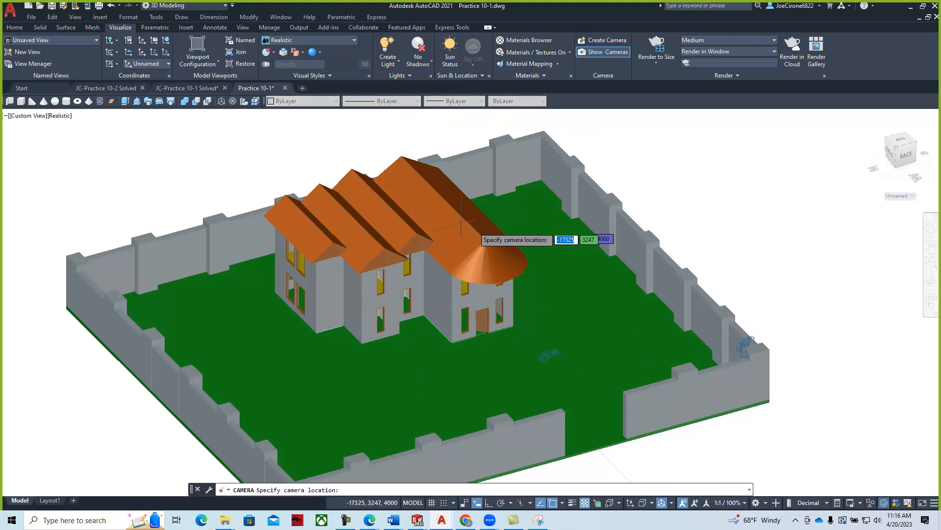
{"action": "left_click", "coordinate": [485, 241]}
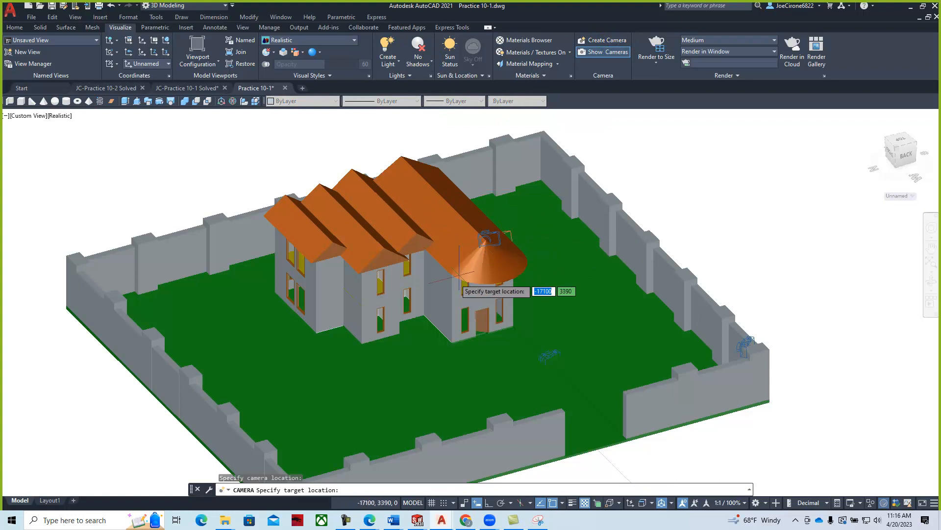
{"action": "left_click", "coordinate": [578, 392]}
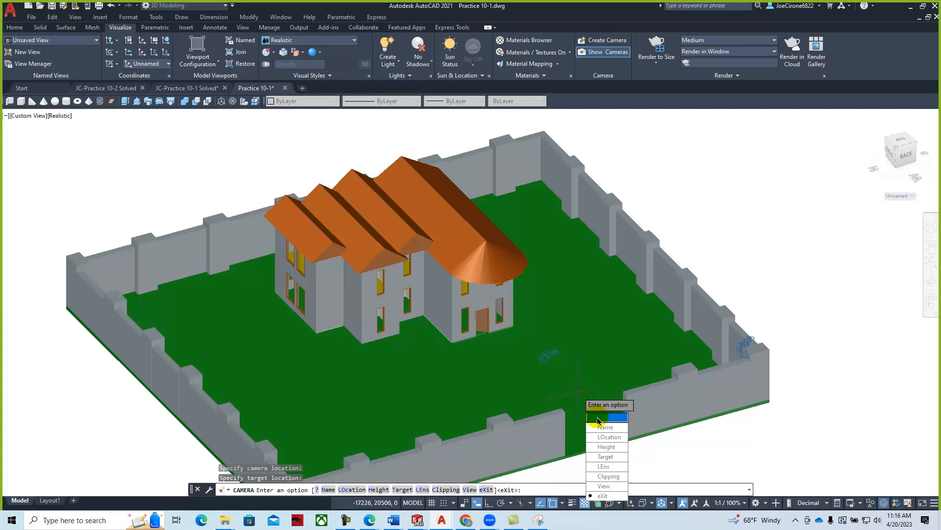
{"action": "left_click", "coordinate": [610, 428]}
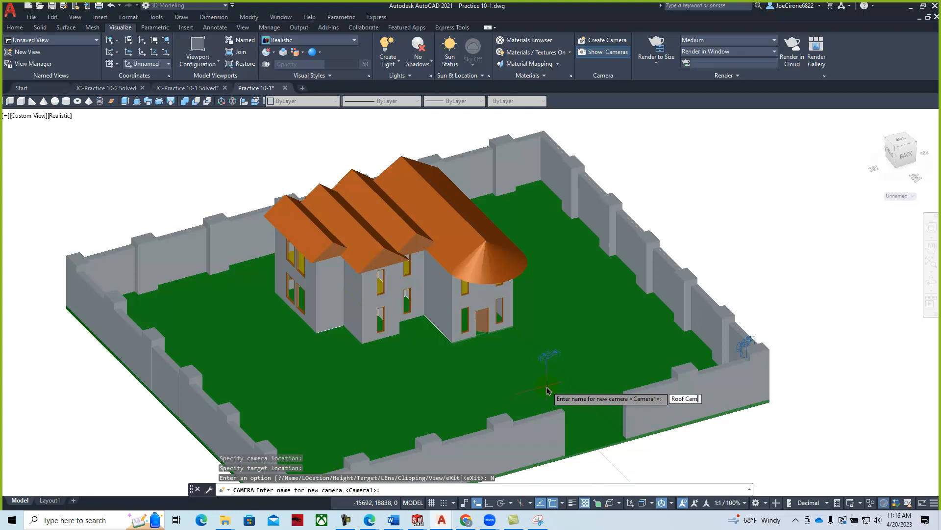
{"action": "key", "text": "Return"}
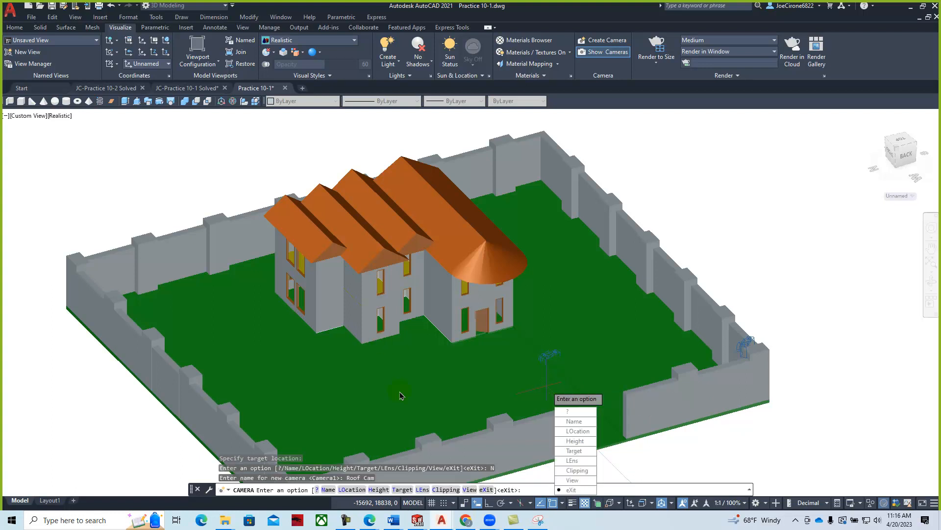
{"action": "left_click", "coordinate": [572, 489]}
{"action": "left_click", "coordinate": [484, 238]}
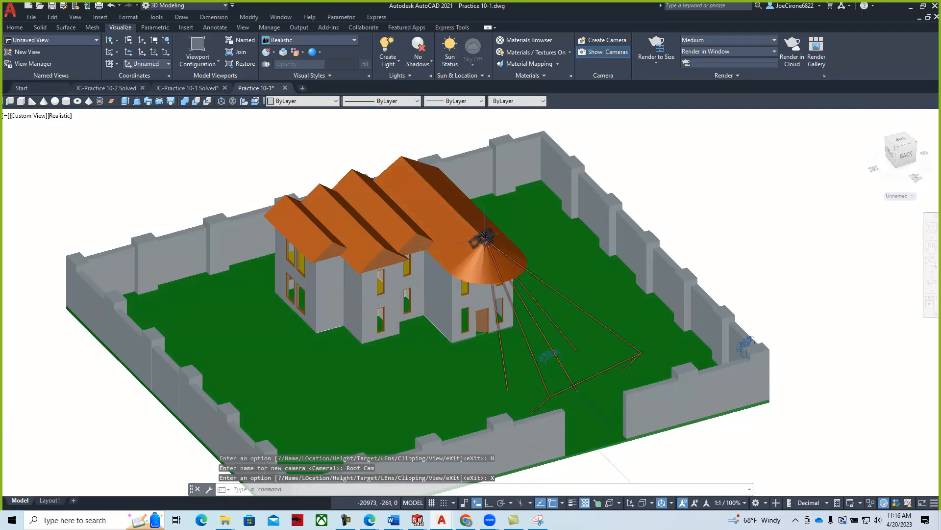
- Move Roof Cam's target toward the fence, then close its preview and deselect it
{"action": "left_click", "coordinate": [578, 390]}
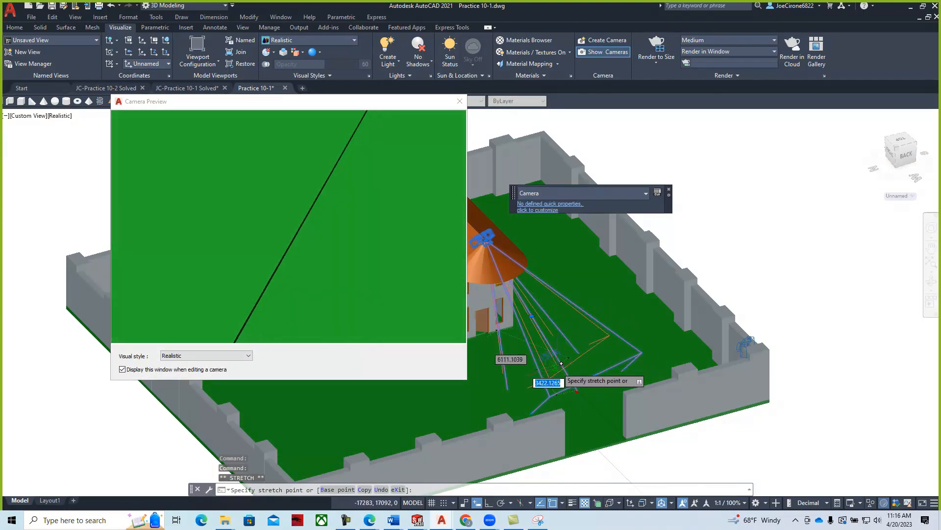
{"action": "middle_click_drag", "start_coordinate": [564, 355], "coordinate": [638, 375], "text": "shift"}
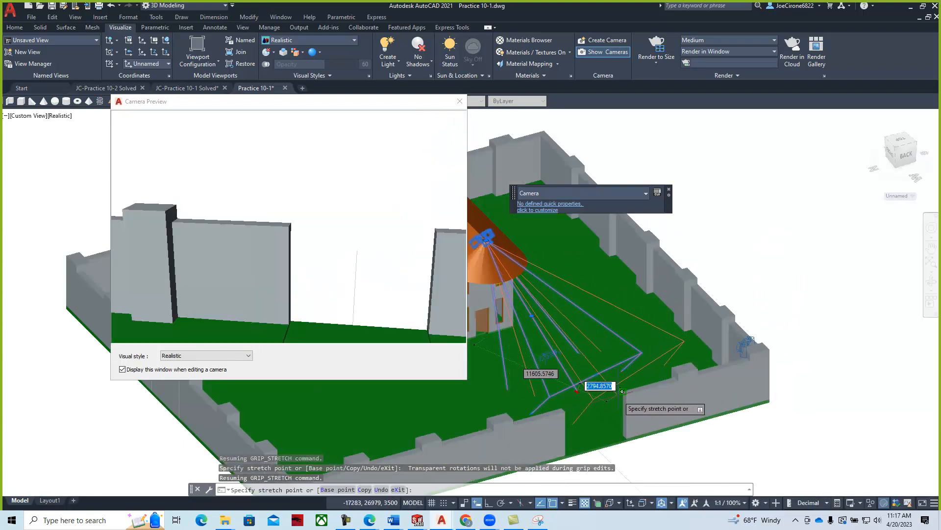
{"action": "left_click", "coordinate": [623, 400]}
{"action": "middle_click_drag", "start_coordinate": [545, 393], "coordinate": [607, 374], "text": "shift"}
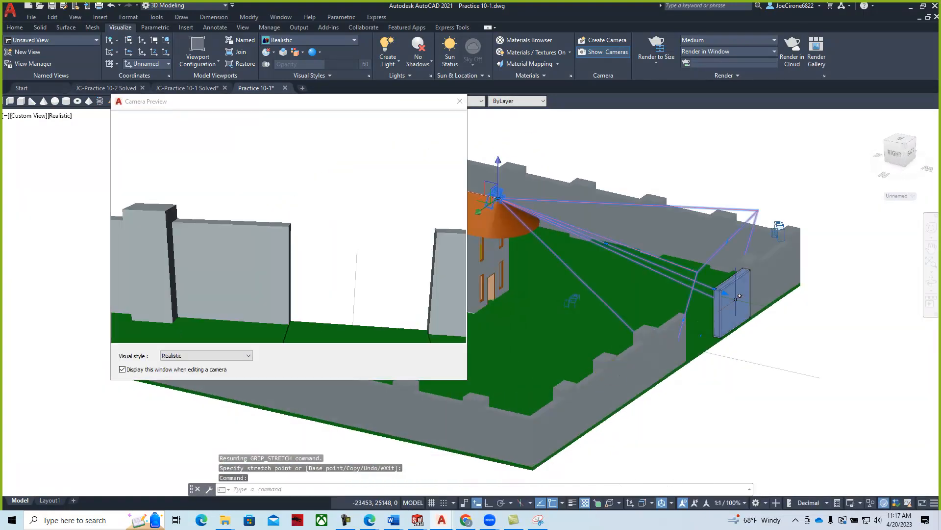
{"action": "left_click", "coordinate": [726, 291]}
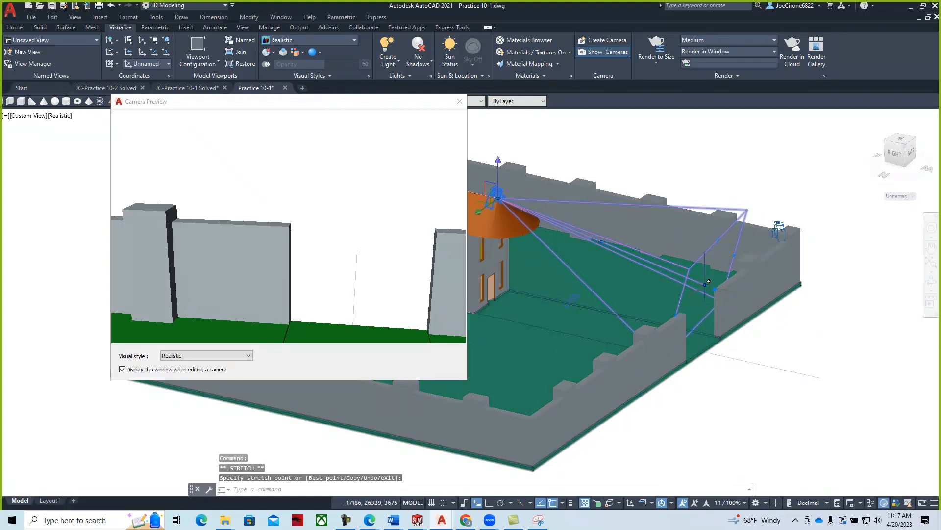
{"action": "left_click", "coordinate": [674, 299]}
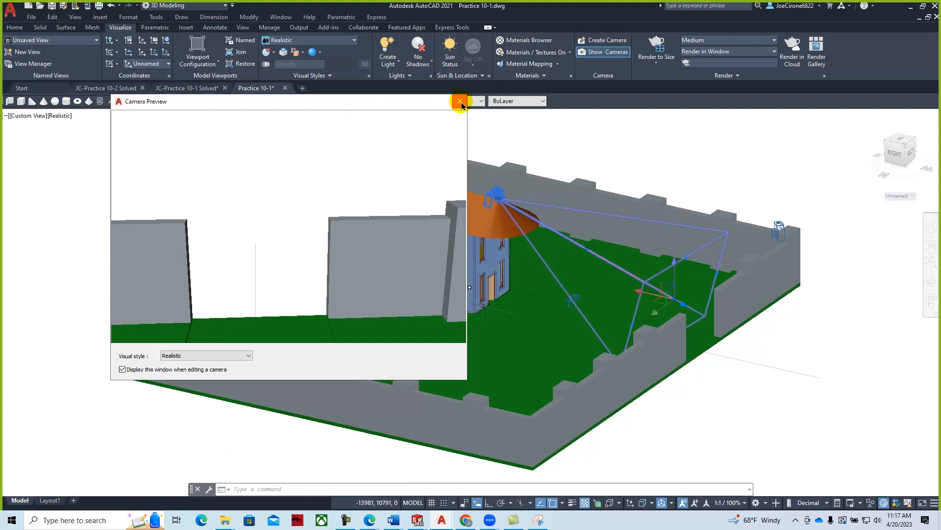
{"action": "left_click", "coordinate": [461, 103]}
{"action": "key", "text": "Escape"}
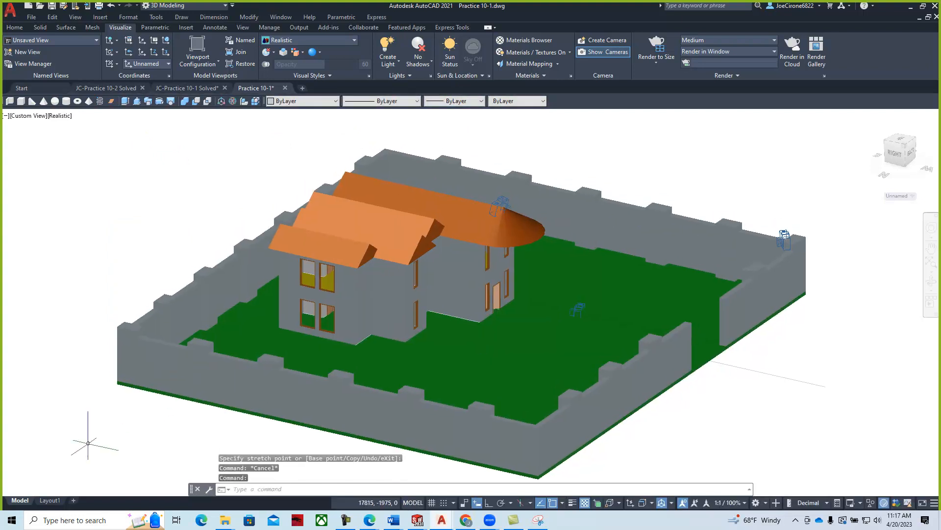
- Insert the ELEVATION layout from the B-Size ARC Titleblock (2020) (5) template in Downloads
{"action": "left_click", "coordinate": [50, 501]}
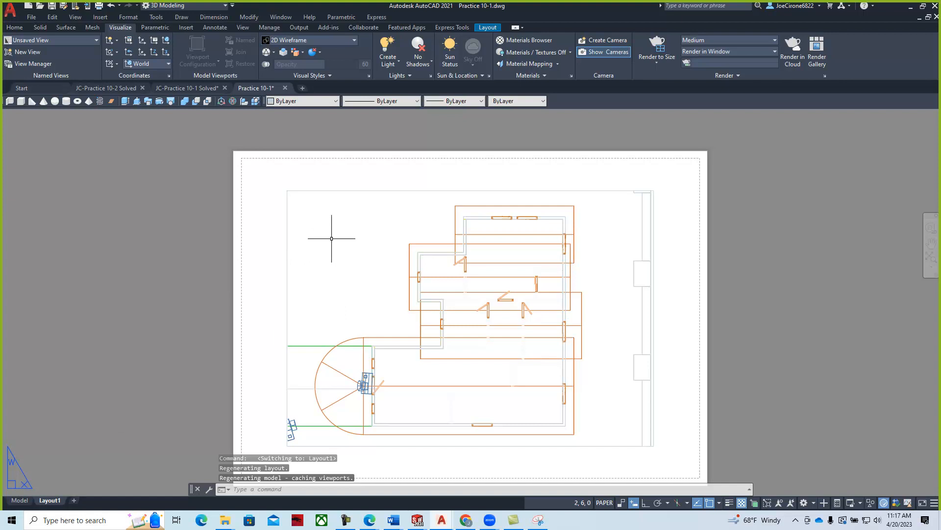
{"action": "right_click", "coordinate": [48, 501]}
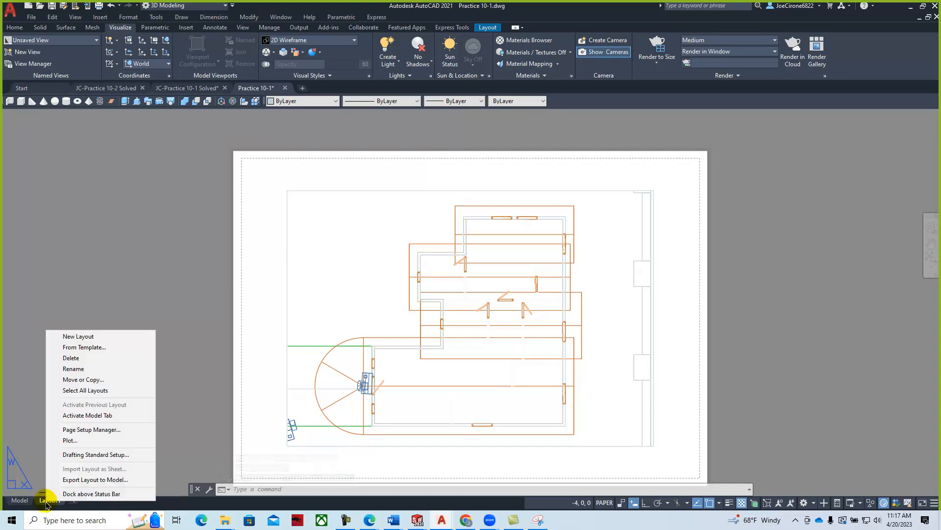
{"action": "left_click", "coordinate": [85, 349]}
{"action": "left_click", "coordinate": [479, 152]}
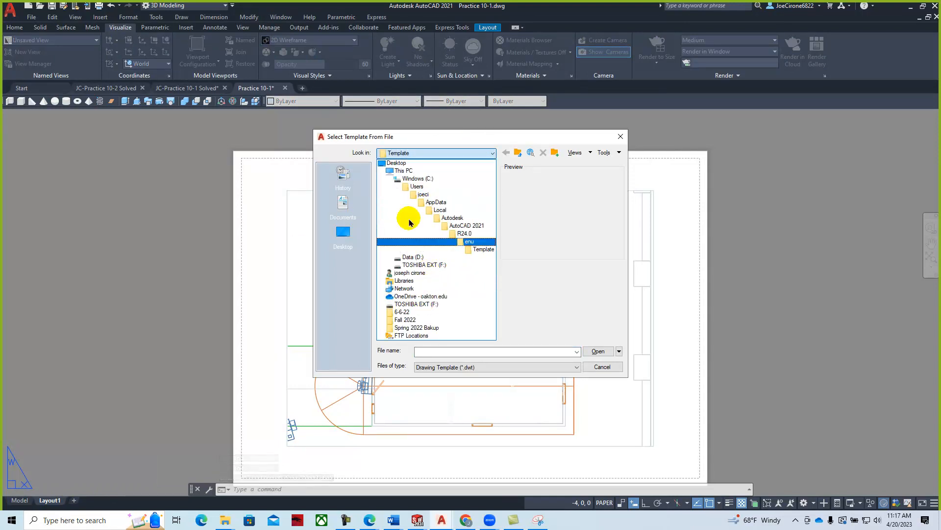
{"action": "left_click", "coordinate": [403, 171]}
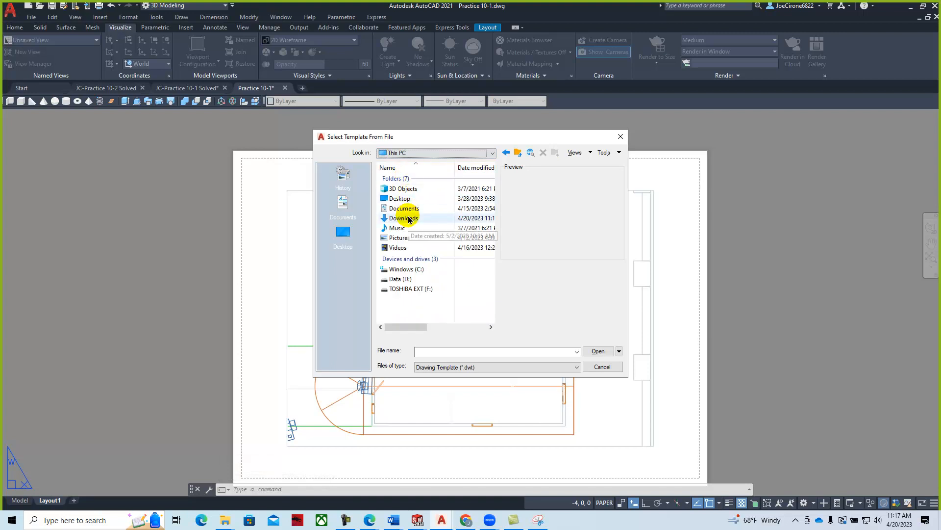
{"action": "double_click", "coordinate": [408, 218]}
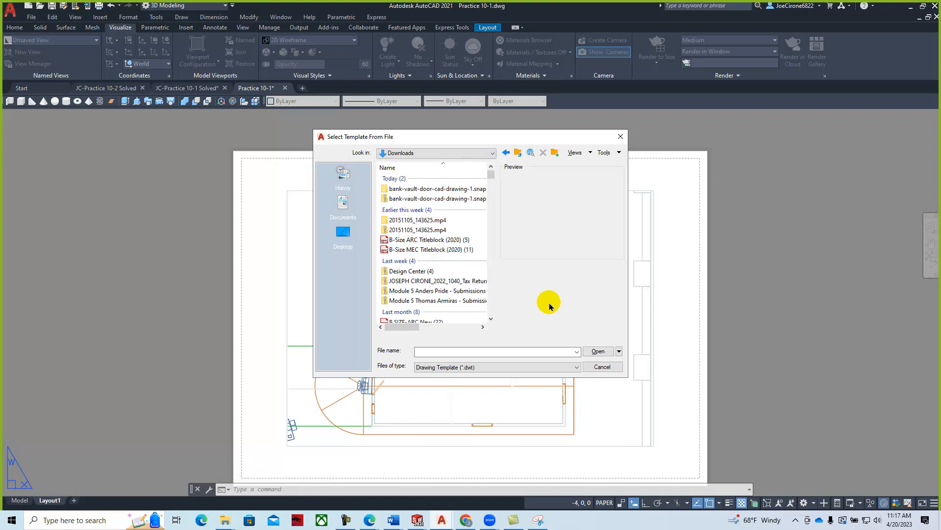
{"action": "left_click", "coordinate": [420, 241]}
{"action": "left_click", "coordinate": [599, 351]}
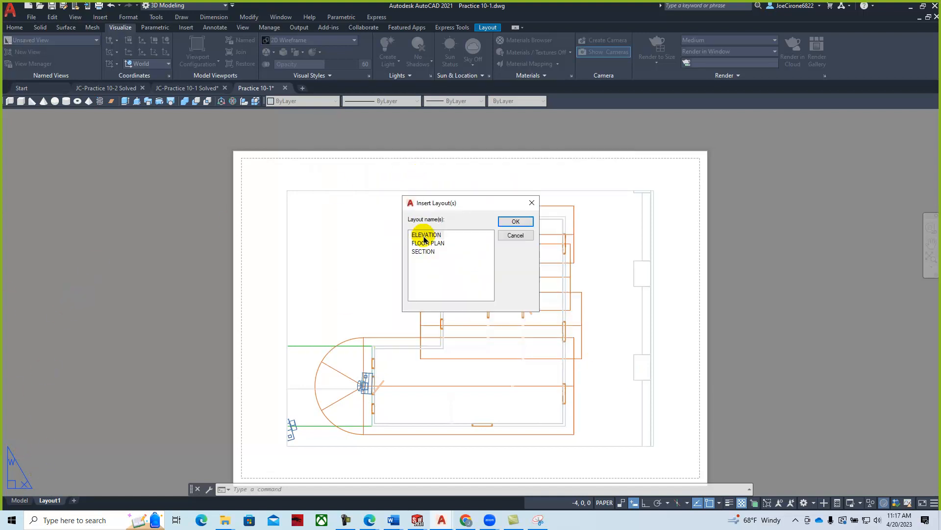
{"action": "left_click", "coordinate": [516, 221]}
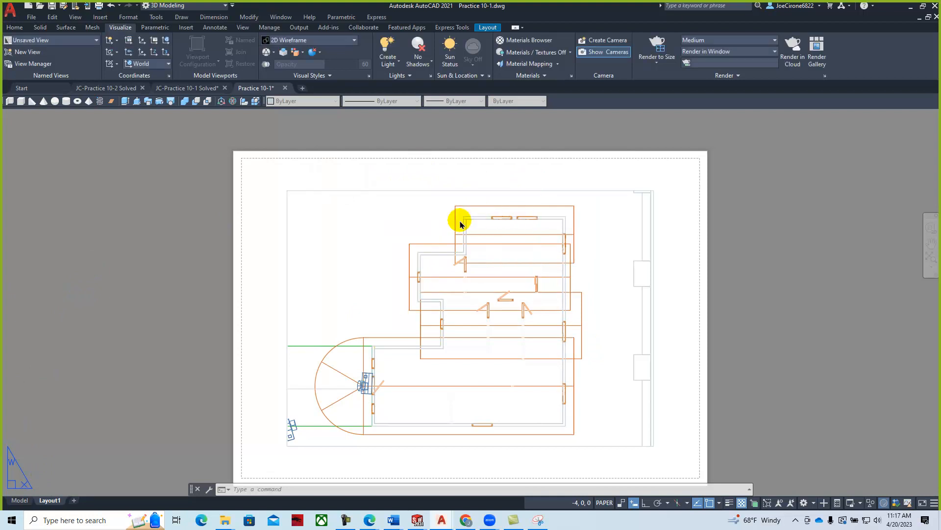
- Activate the ELEVATION viewport and turn it to SE Isometric, fitting the whole walled yard
{"action": "left_click", "coordinate": [86, 500]}
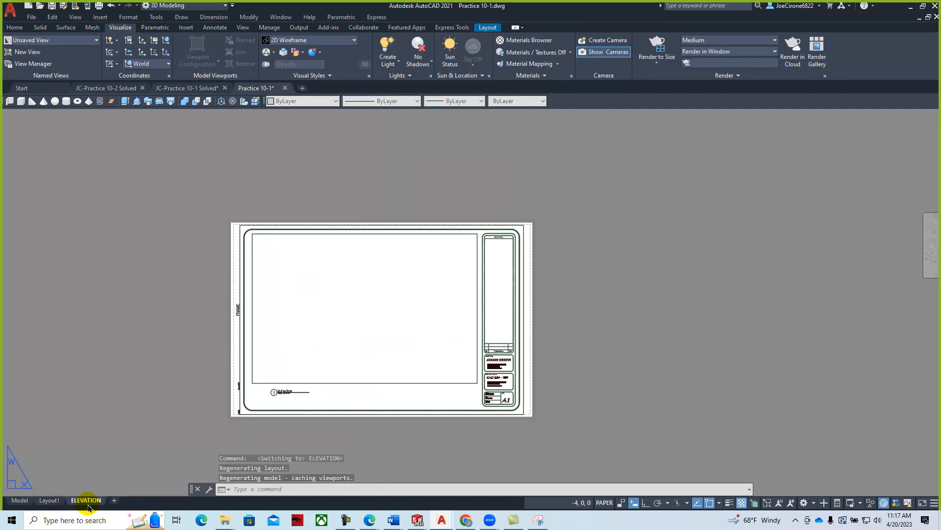
{"action": "double_click", "coordinate": [365, 278]}
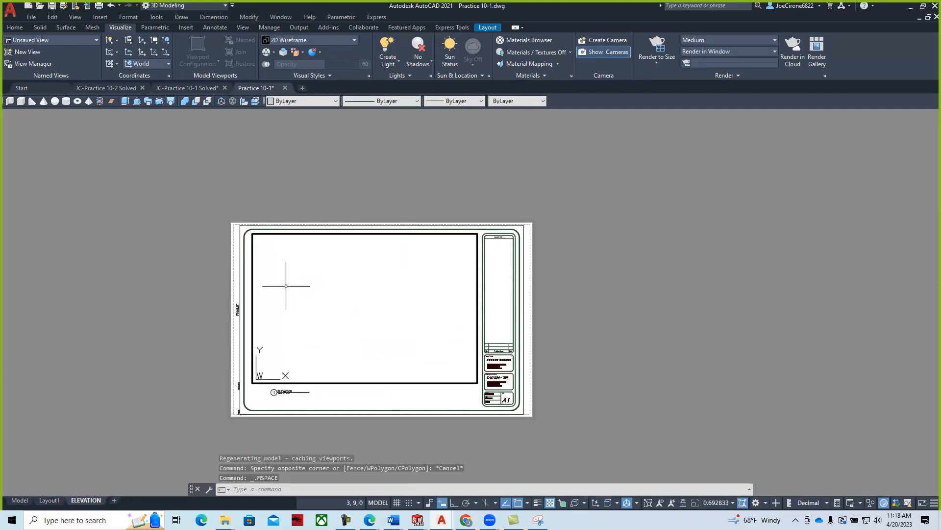
{"action": "left_click", "coordinate": [75, 16]}
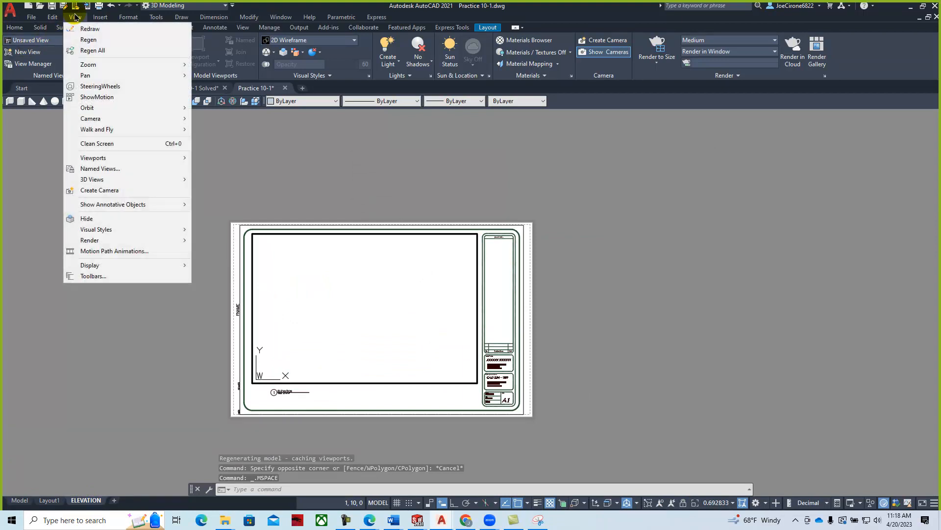
{"action": "mouse_move", "coordinate": [183, 180]}
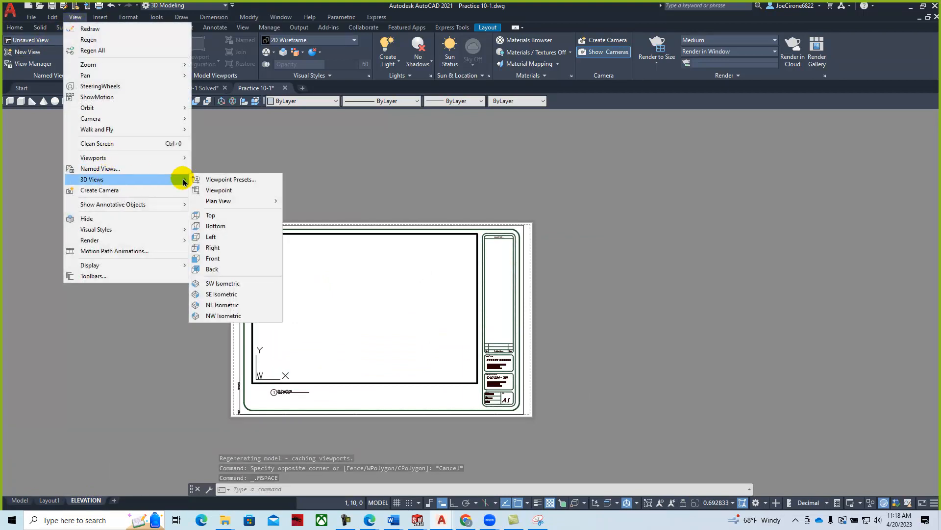
{"action": "left_click", "coordinate": [222, 294]}
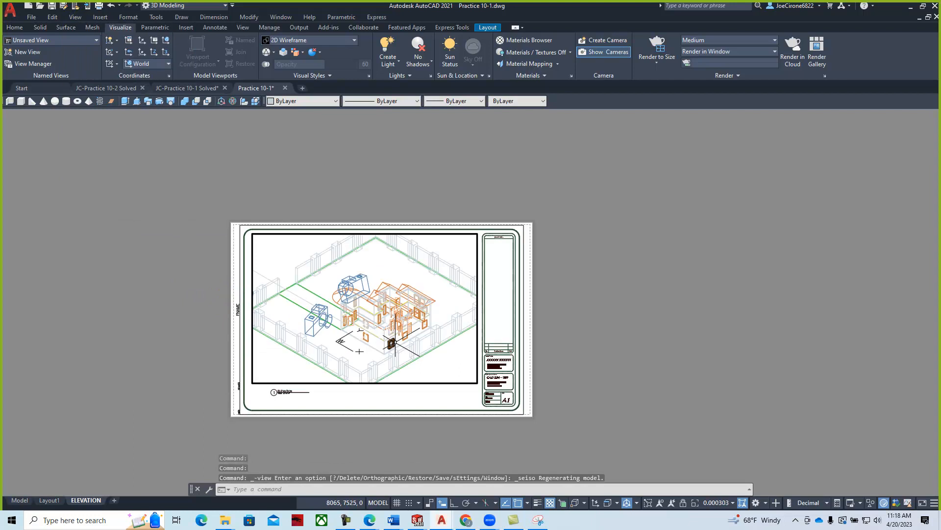
{"action": "scroll", "coordinate": [393, 331], "scroll_direction": "down", "scroll_amount": 2}
{"action": "middle_click_drag", "start_coordinate": [393, 329], "coordinate": [374, 309]}
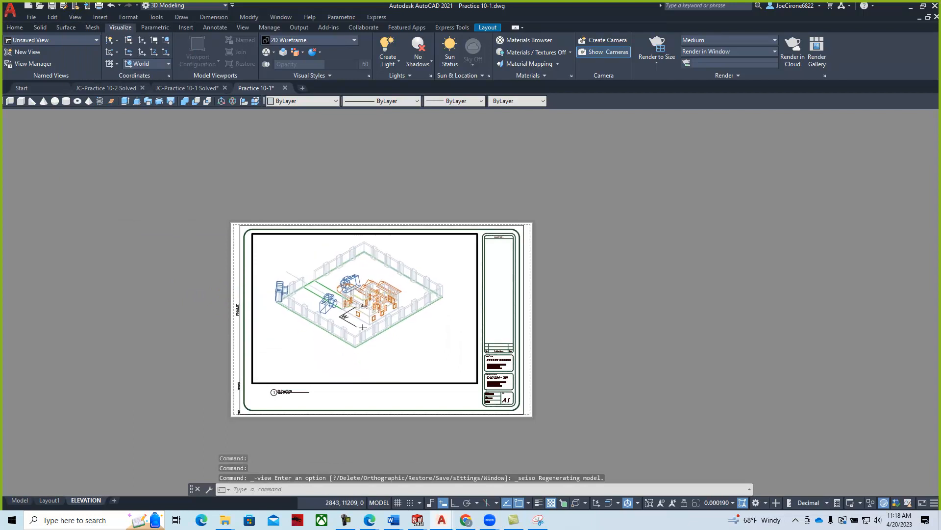
- Shade the viewport in Conceptual style and switch it to NE Isometric
{"action": "left_click", "coordinate": [69, 18]}
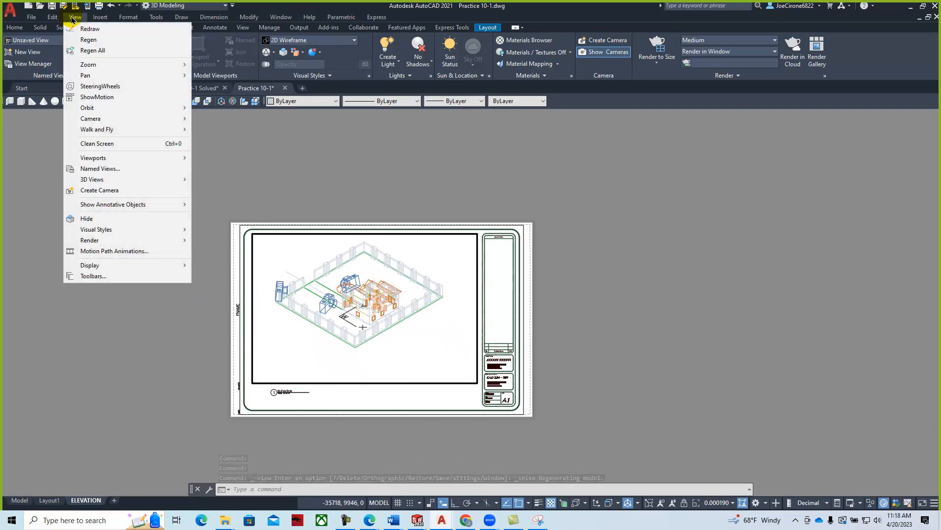
{"action": "mouse_move", "coordinate": [108, 230]}
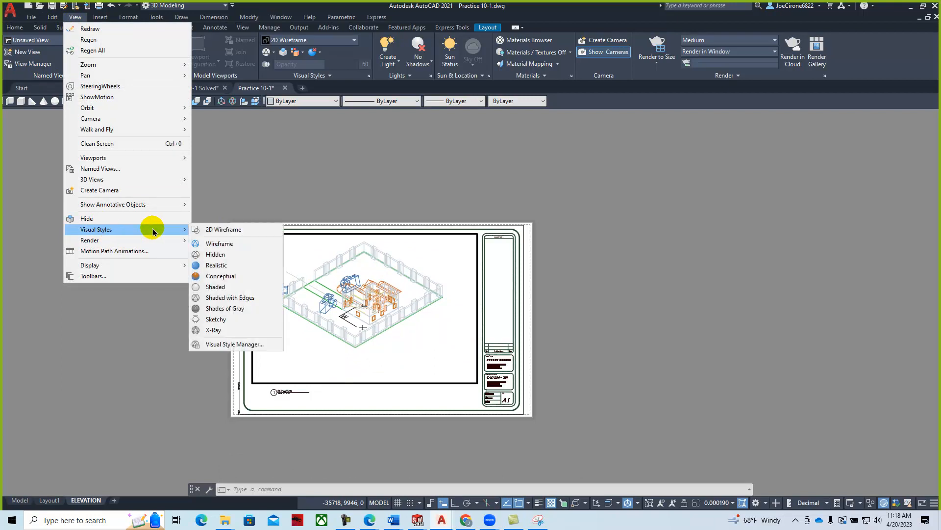
{"action": "left_click", "coordinate": [222, 272]}
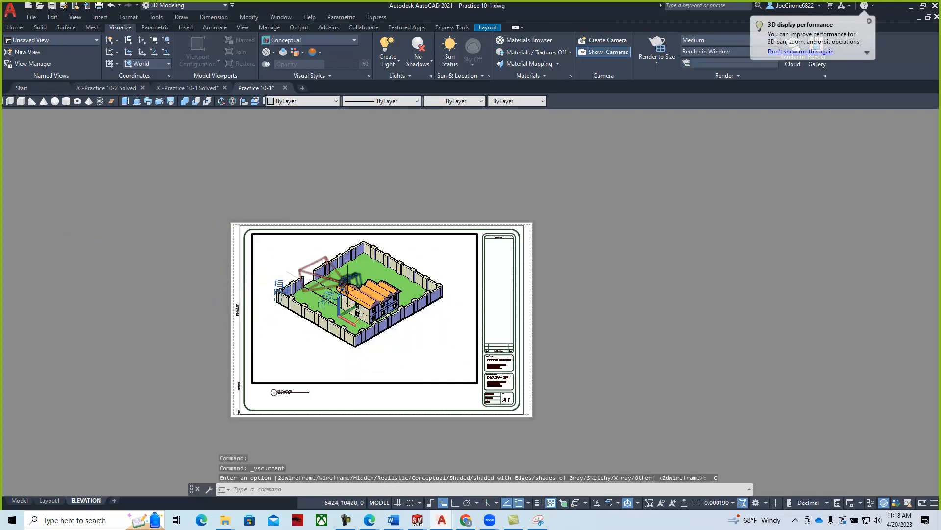
{"action": "left_click", "coordinate": [75, 17]}
{"action": "mouse_move", "coordinate": [98, 183]}
{"action": "left_click", "coordinate": [233, 307]}
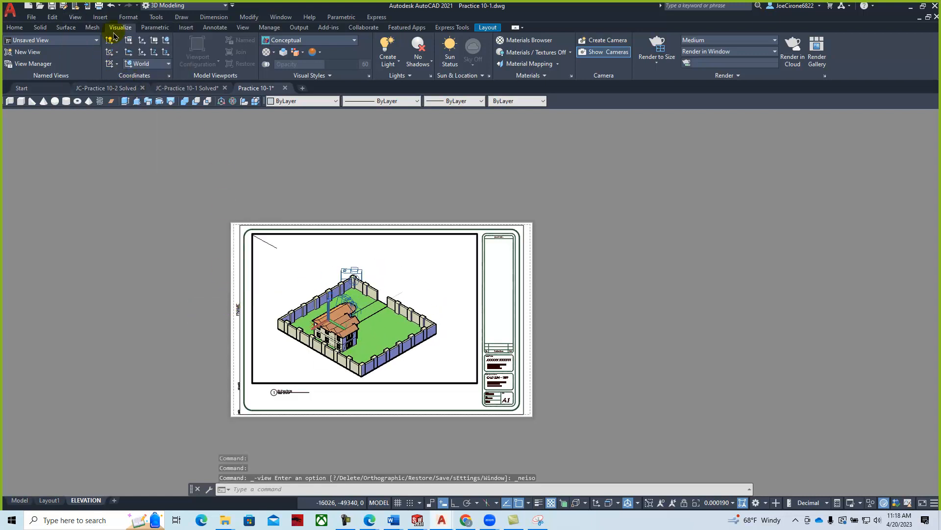
- Show the viewport in NW Isometric, center and enlarge the house, and lock the viewport scale
{"action": "left_click", "coordinate": [76, 19]}
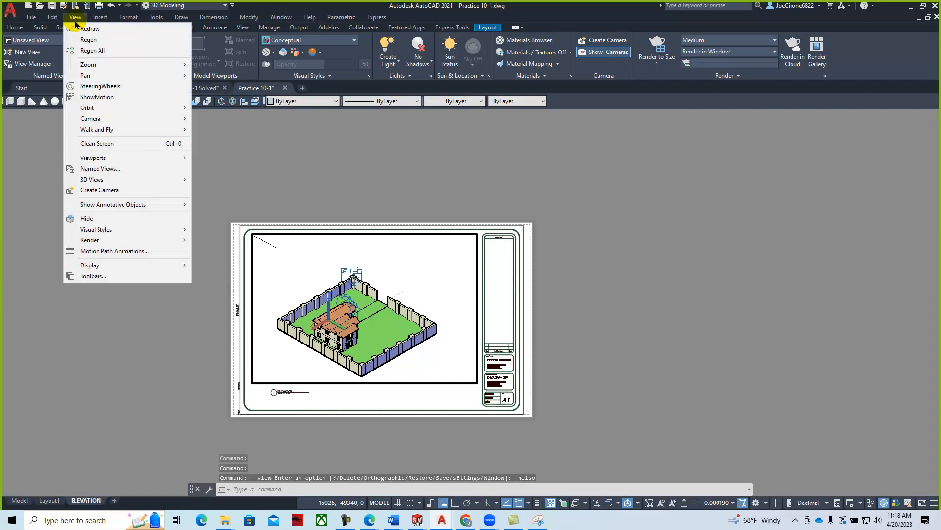
{"action": "mouse_move", "coordinate": [101, 182]}
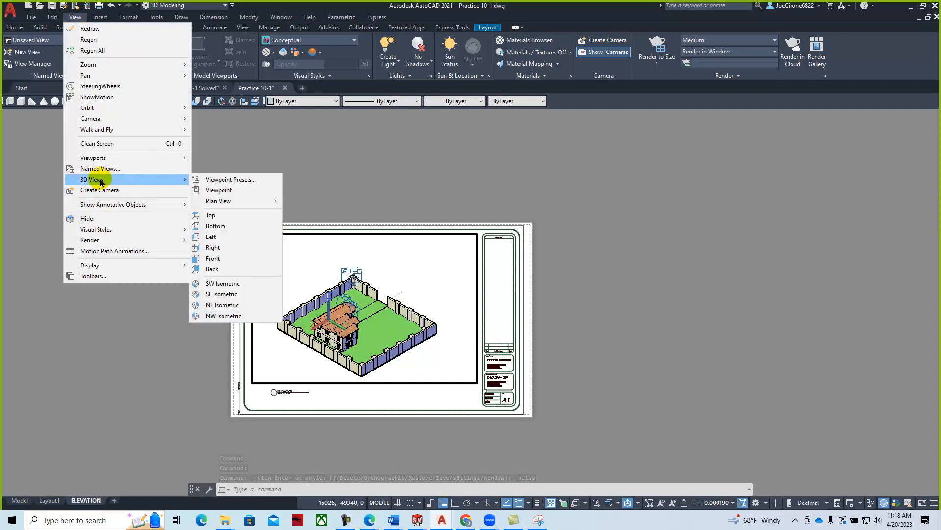
{"action": "left_click", "coordinate": [231, 316]}
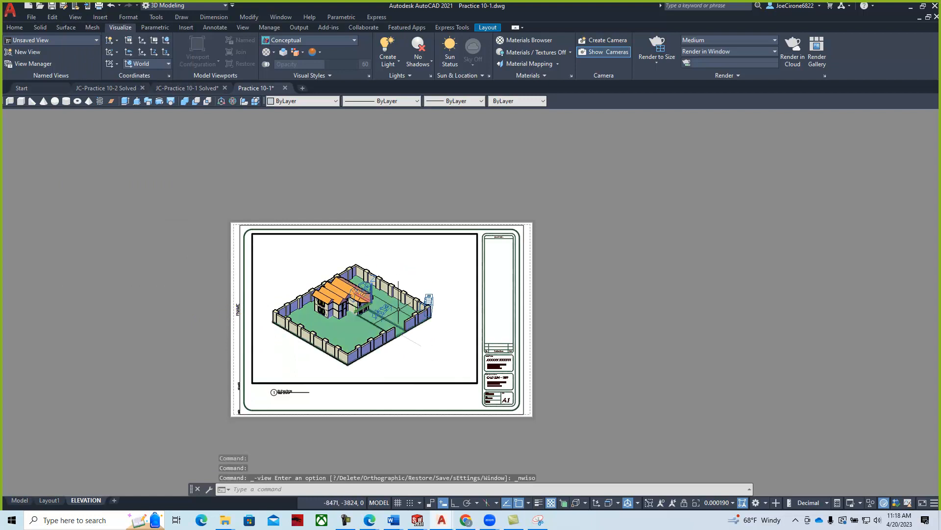
{"action": "scroll", "coordinate": [380, 314], "scroll_direction": "up", "scroll_amount": 2}
{"action": "middle_click_drag", "start_coordinate": [381, 310], "coordinate": [406, 304]}
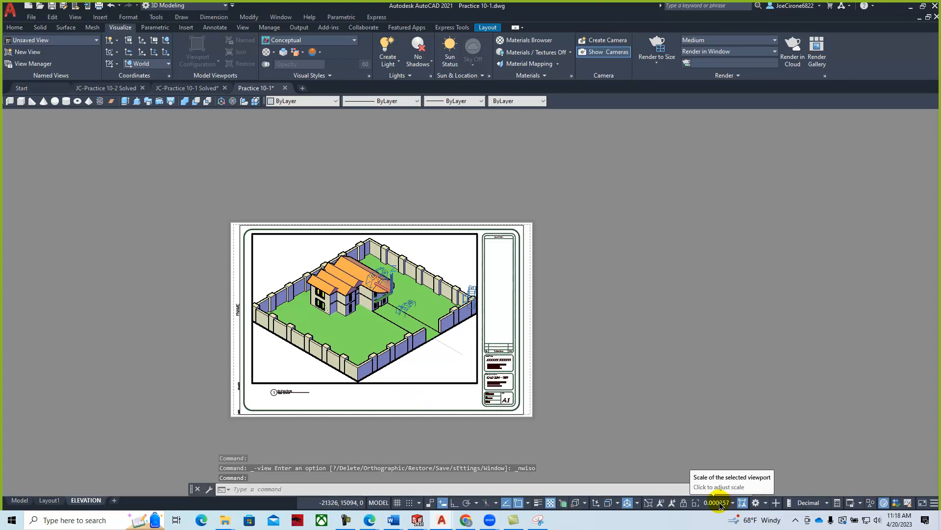
{"action": "left_click", "coordinate": [684, 504]}
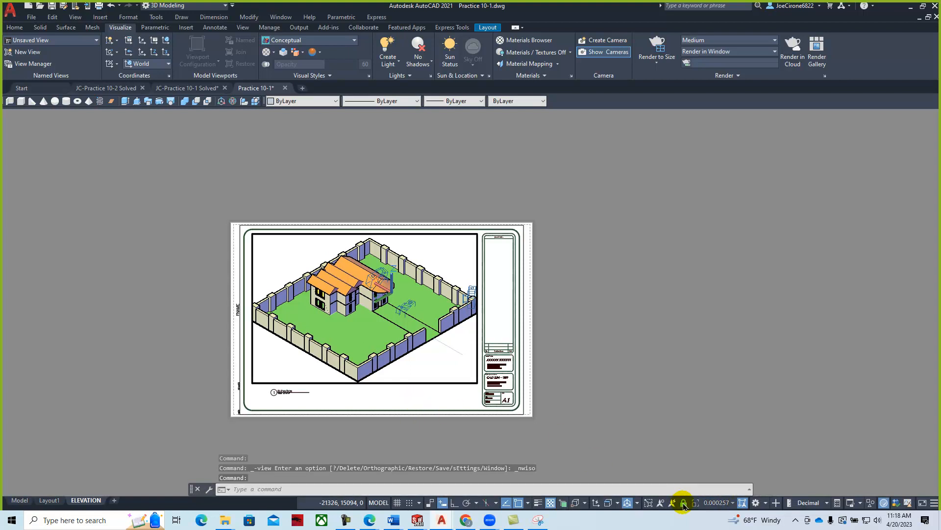
- Return to paper space and fit the whole ELEVATION sheet, then bring the instructions PDF forward
{"action": "double_click", "coordinate": [439, 393]}
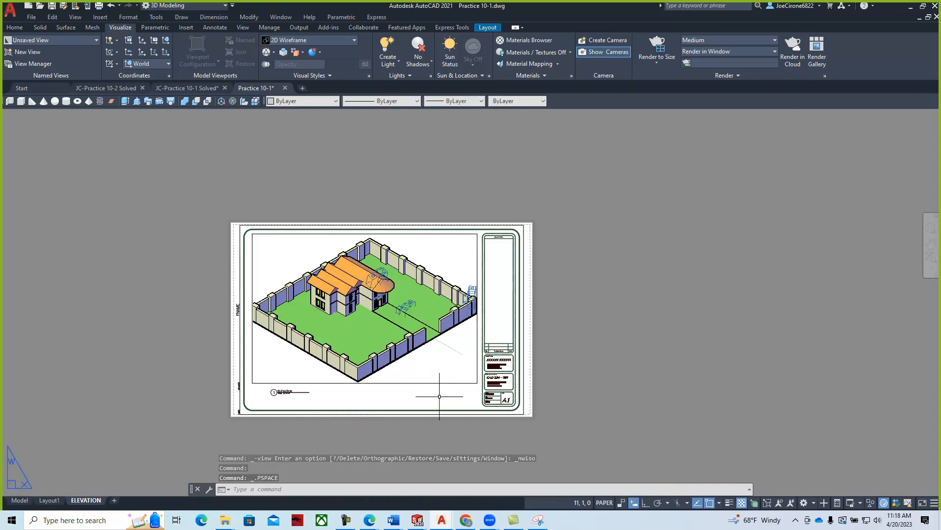
{"action": "scroll", "coordinate": [491, 381], "scroll_direction": "up", "scroll_amount": 4}
{"action": "middle_click_drag", "start_coordinate": [437, 323], "coordinate": [599, 382]}
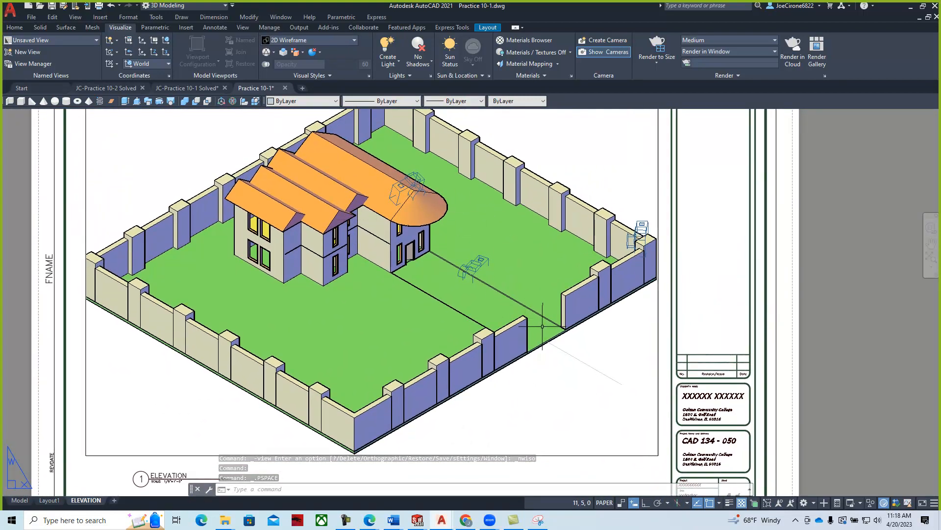
{"action": "scroll", "coordinate": [545, 326], "scroll_direction": "down", "scroll_amount": 2}
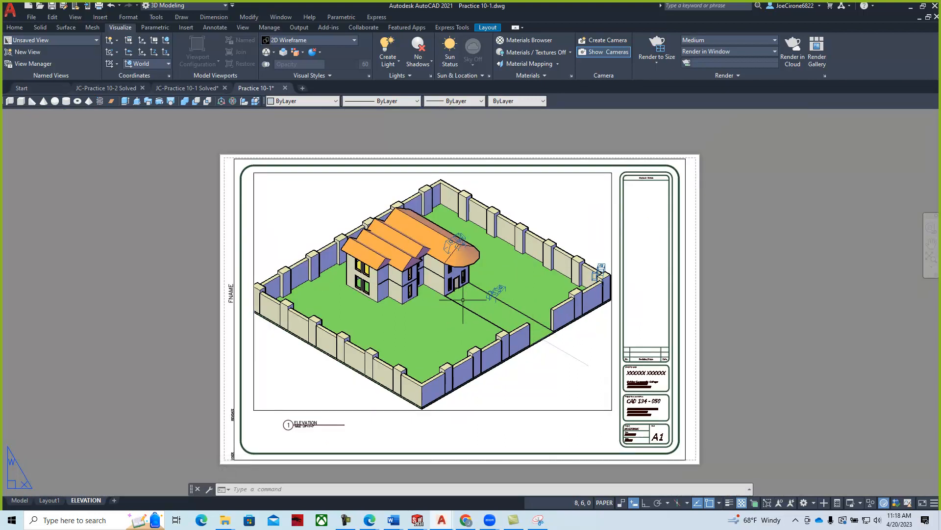
{"action": "left_click_drag", "start_coordinate": [935, 42], "coordinate": [357, 42]}
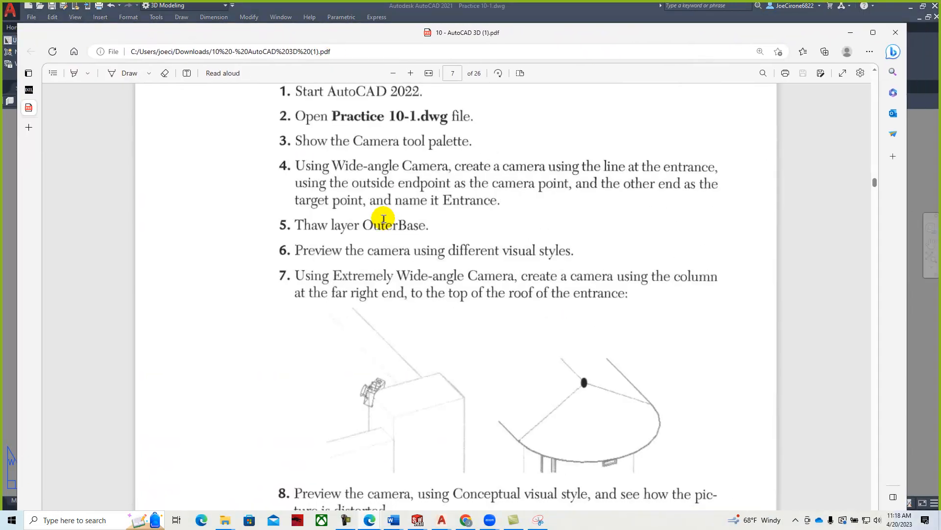
- Read through Practice 10-2 steps 1–16 in the PDF, then move the Edge window off the drawing
{"action": "scroll", "coordinate": [384, 218], "scroll_direction": "down", "scroll_amount": 12}
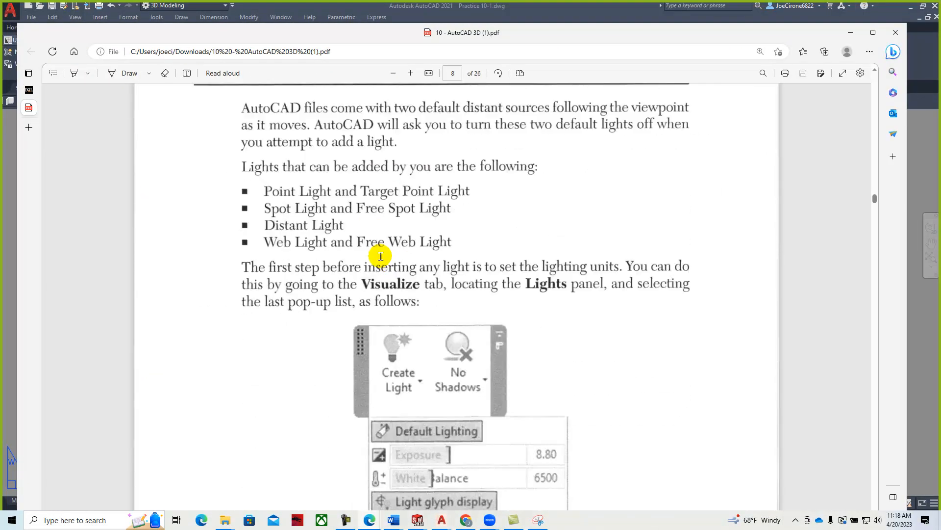
{"action": "scroll", "coordinate": [336, 250], "scroll_direction": "up", "scroll_amount": 2}
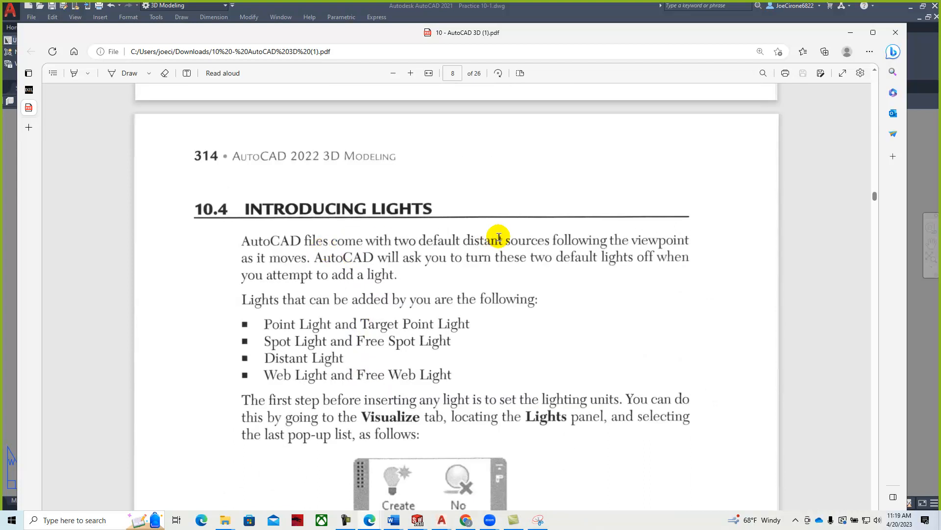
{"action": "scroll", "coordinate": [495, 231], "scroll_direction": "down", "scroll_amount": 10}
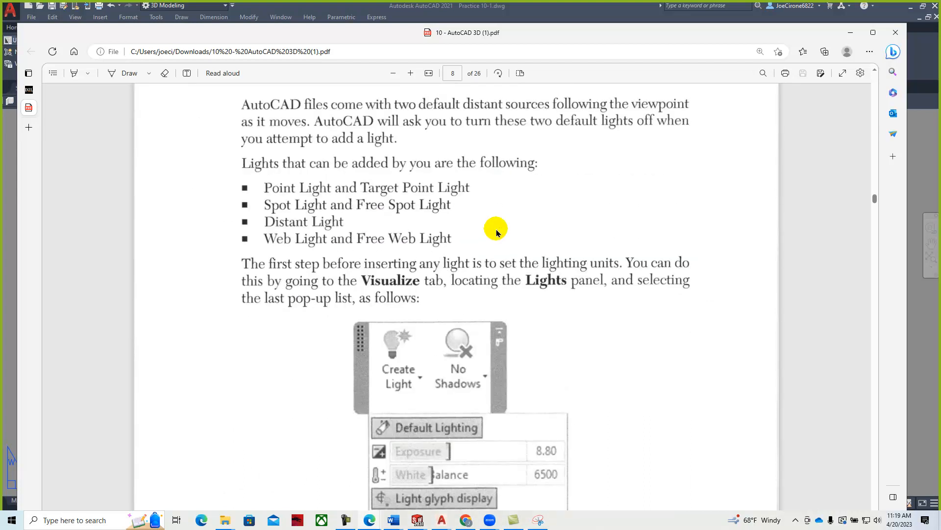
{"action": "scroll", "coordinate": [469, 241], "scroll_direction": "down", "scroll_amount": 2}
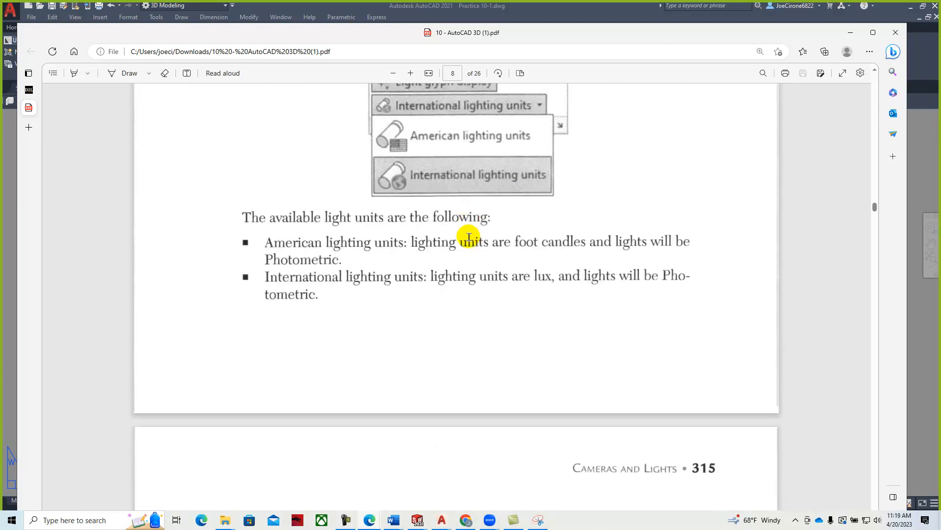
{"action": "scroll", "coordinate": [469, 215], "scroll_direction": "down", "scroll_amount": 15}
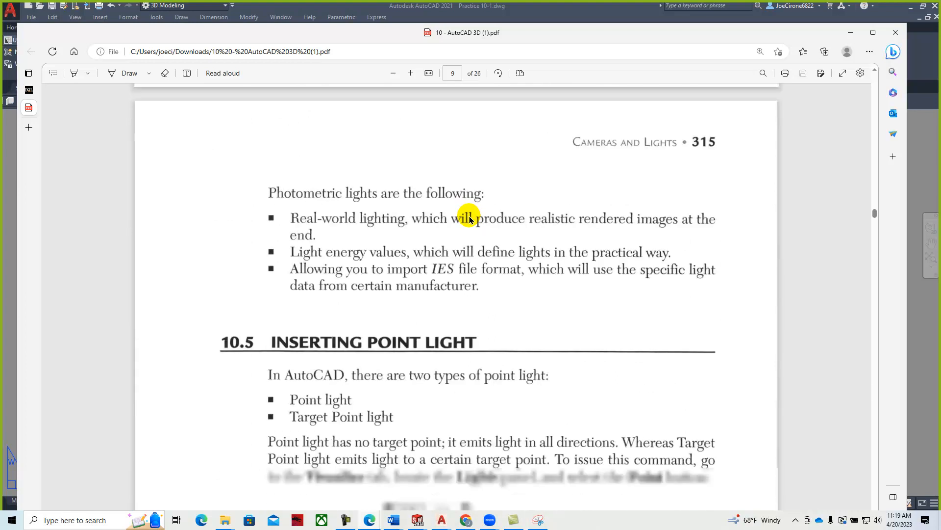
{"action": "scroll", "coordinate": [466, 226], "scroll_direction": "down", "scroll_amount": 1}
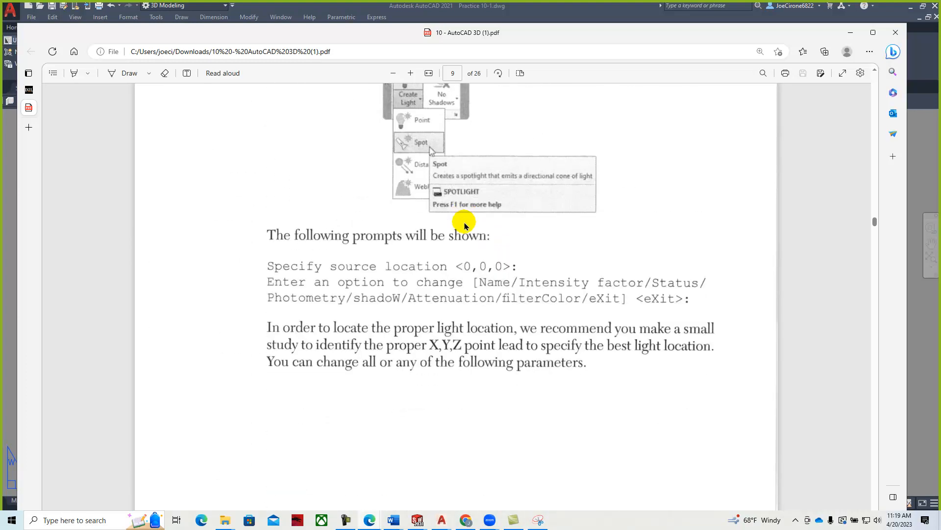
{"action": "scroll", "coordinate": [461, 224], "scroll_direction": "down", "scroll_amount": 9}
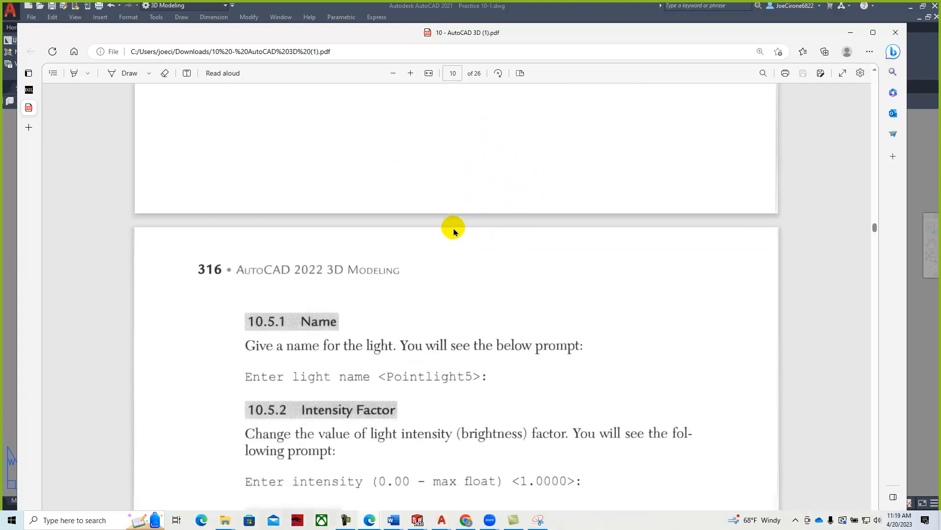
{"action": "scroll", "coordinate": [453, 231], "scroll_direction": "down", "scroll_amount": 10}
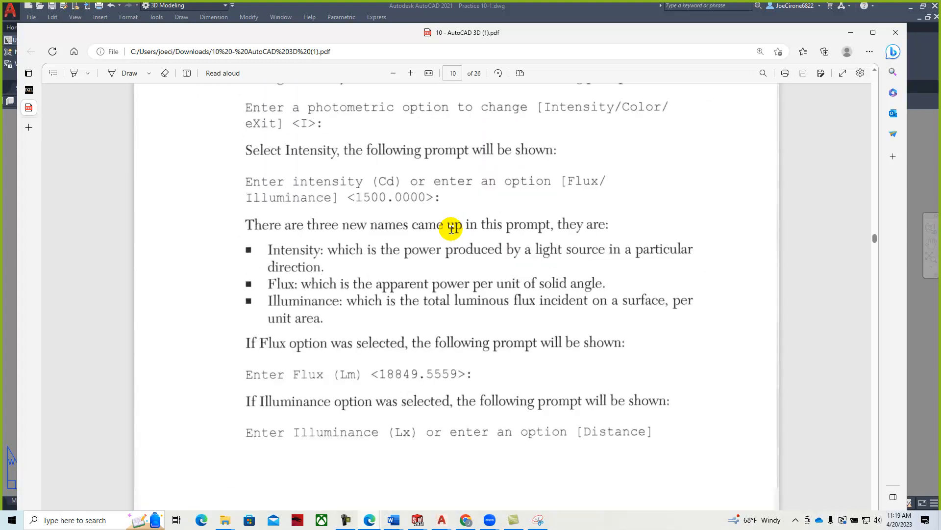
{"action": "scroll", "coordinate": [452, 229], "scroll_direction": "down", "scroll_amount": 10}
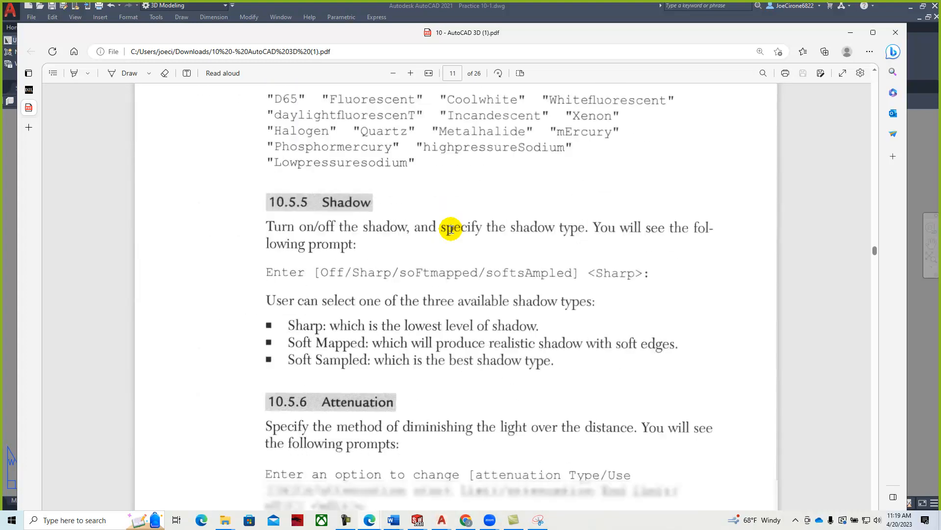
{"action": "scroll", "coordinate": [451, 230], "scroll_direction": "down", "scroll_amount": 15}
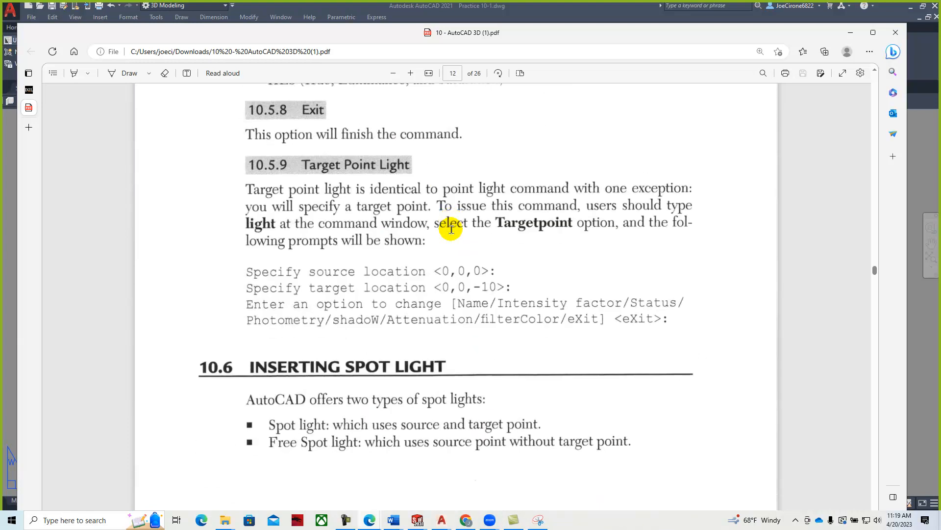
{"action": "scroll", "coordinate": [451, 230], "scroll_direction": "down", "scroll_amount": 15}
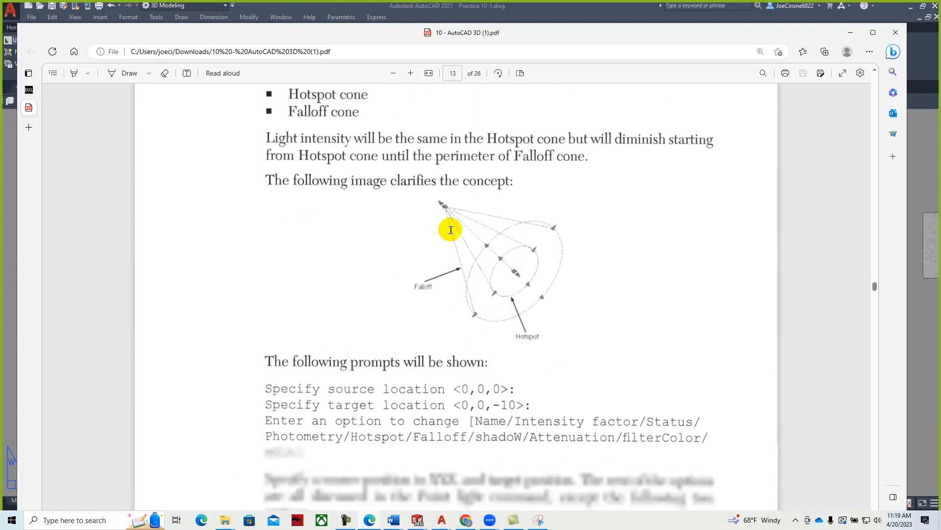
{"action": "scroll", "coordinate": [451, 229], "scroll_direction": "down", "scroll_amount": 15}
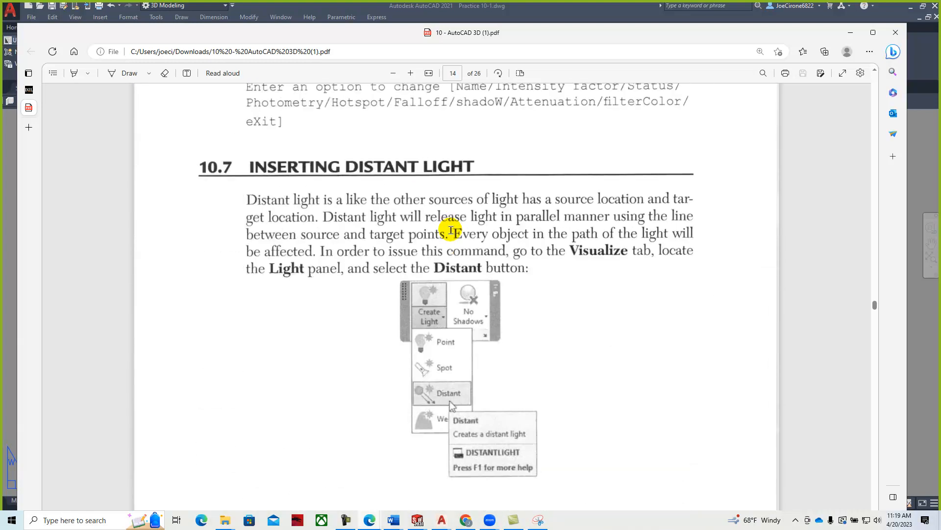
{"action": "scroll", "coordinate": [451, 229], "scroll_direction": "down", "scroll_amount": 15}
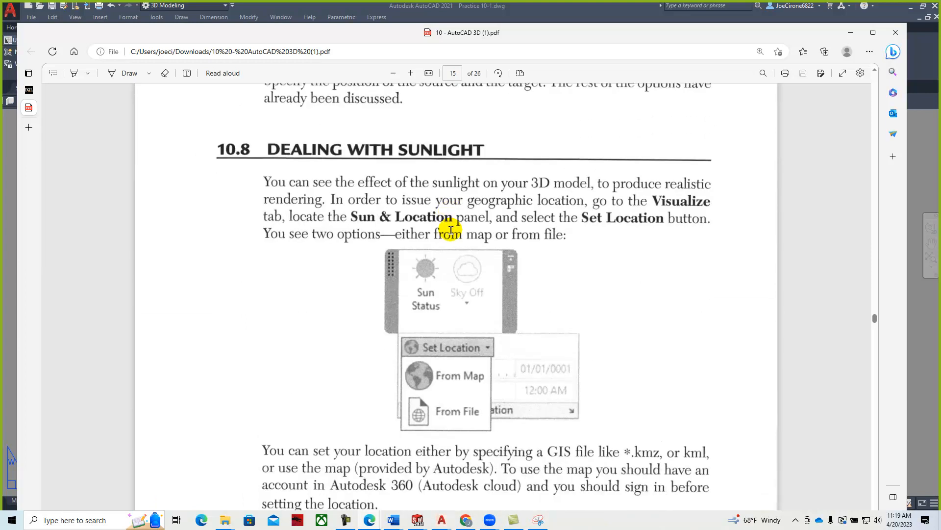
{"action": "scroll", "coordinate": [451, 230], "scroll_direction": "down", "scroll_amount": 15}
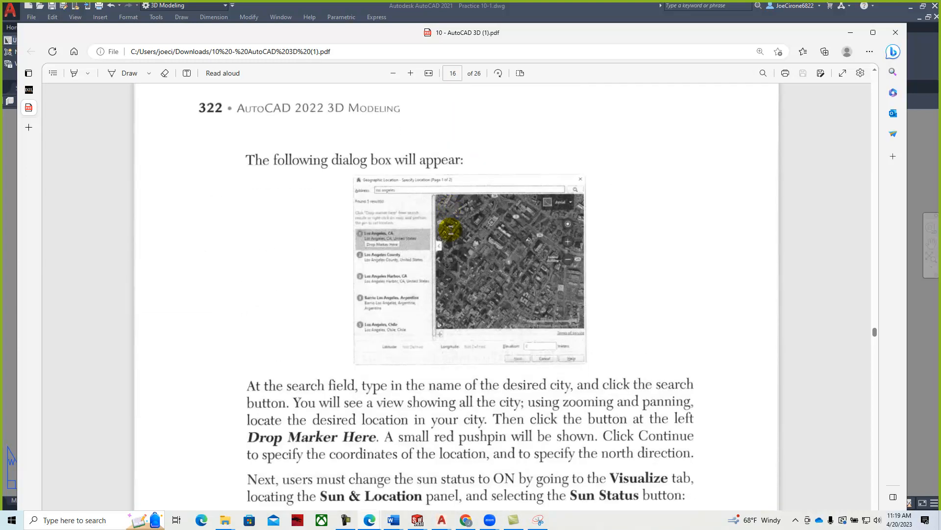
{"action": "scroll", "coordinate": [451, 231], "scroll_direction": "down", "scroll_amount": 20}
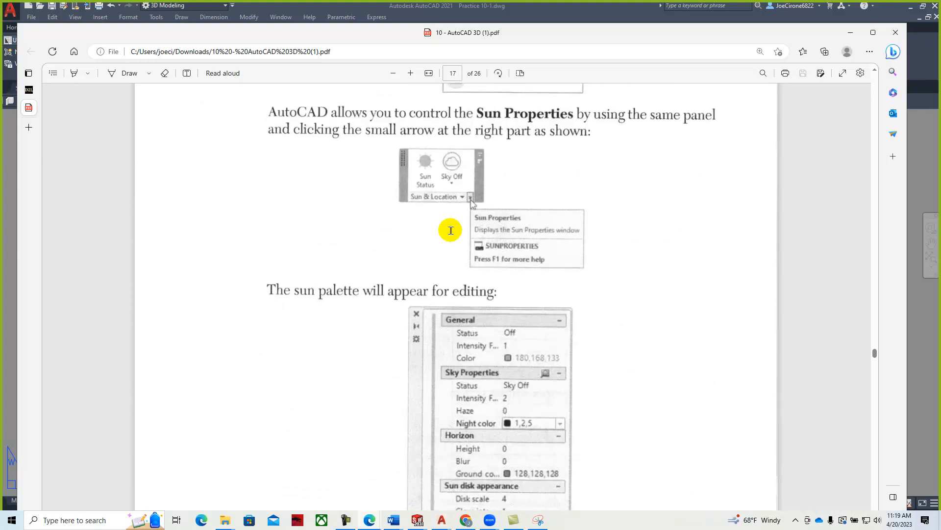
{"action": "scroll", "coordinate": [451, 231], "scroll_direction": "down", "scroll_amount": 20}
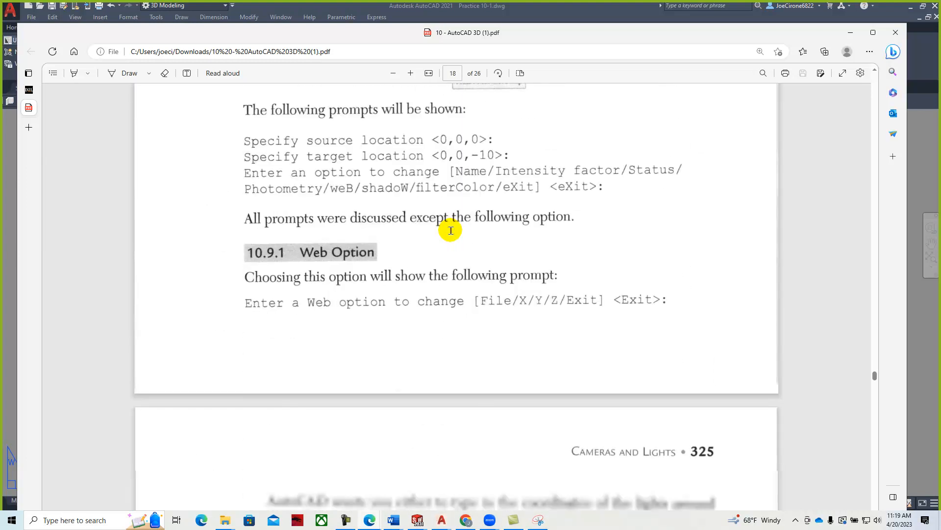
{"action": "scroll", "coordinate": [451, 230], "scroll_direction": "down", "scroll_amount": 20}
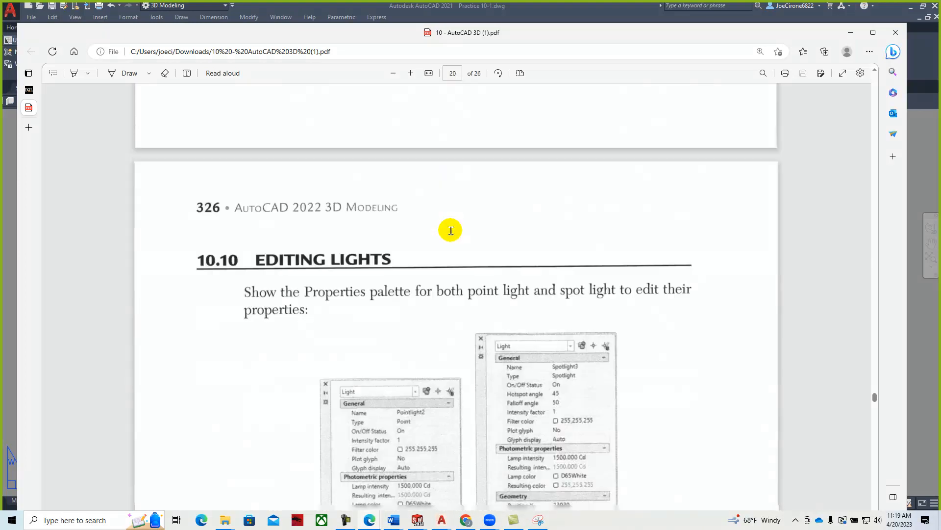
{"action": "scroll", "coordinate": [451, 230], "scroll_direction": "down", "scroll_amount": 20}
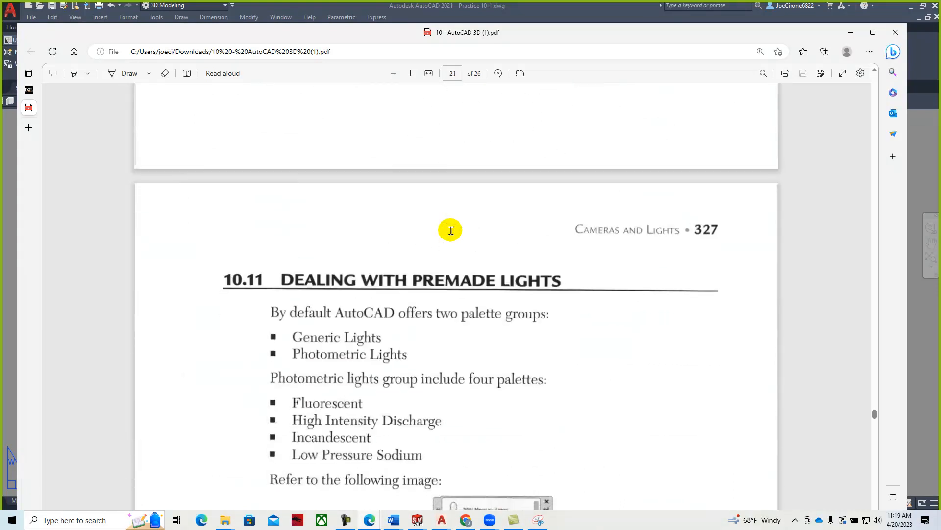
{"action": "scroll", "coordinate": [451, 231], "scroll_direction": "down", "scroll_amount": 20}
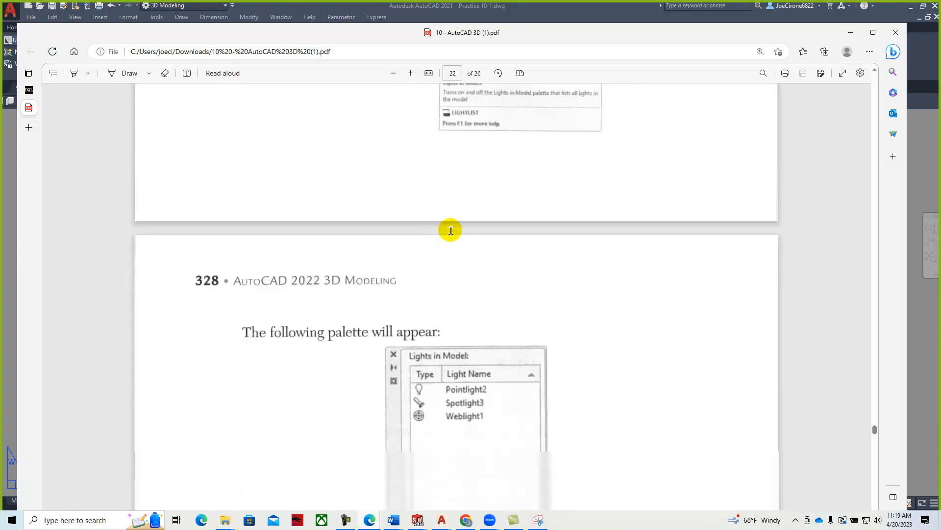
{"action": "scroll", "coordinate": [451, 231], "scroll_direction": "down", "scroll_amount": 20}
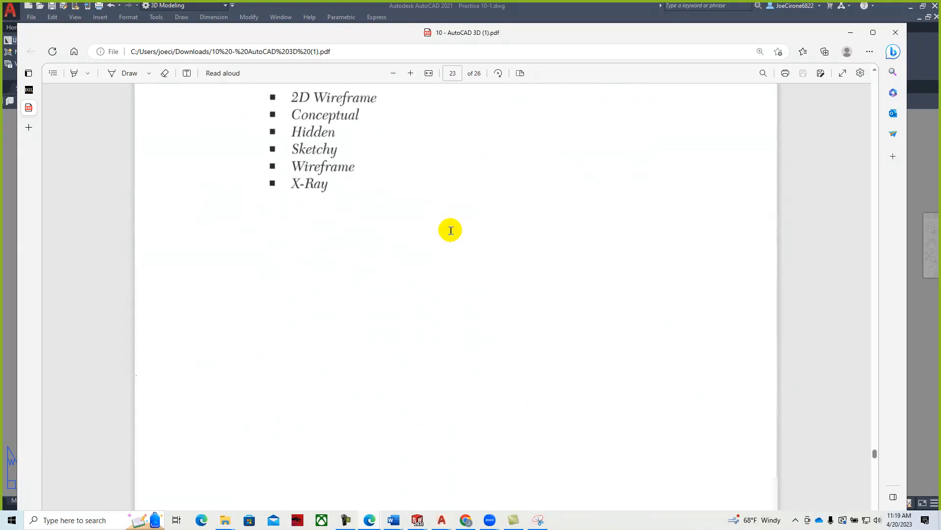
{"action": "scroll", "coordinate": [451, 231], "scroll_direction": "down", "scroll_amount": 5}
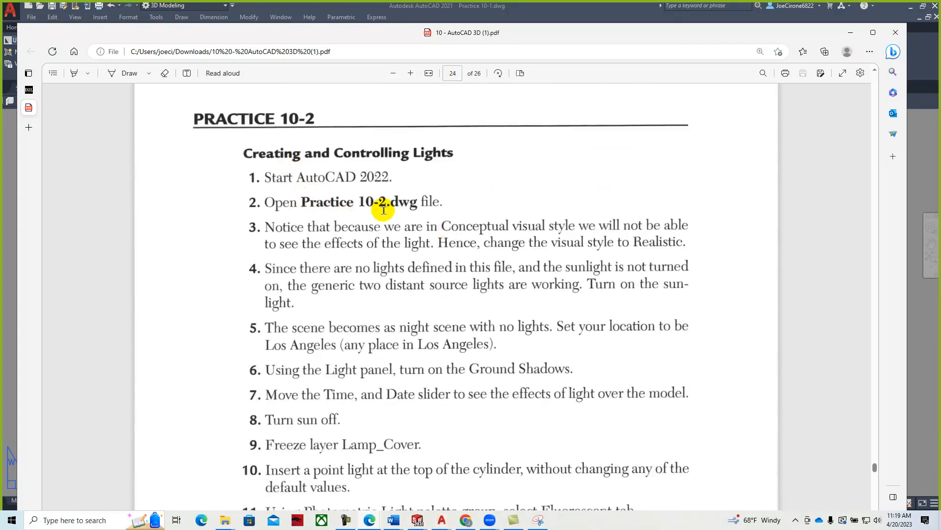
{"action": "scroll", "coordinate": [454, 237], "scroll_direction": "down", "scroll_amount": 3}
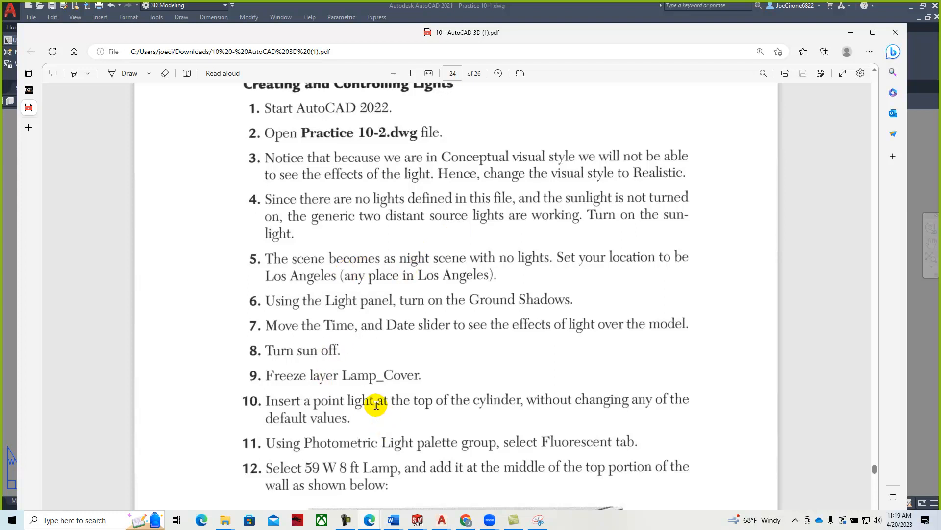
{"action": "scroll", "coordinate": [418, 391], "scroll_direction": "down", "scroll_amount": 5}
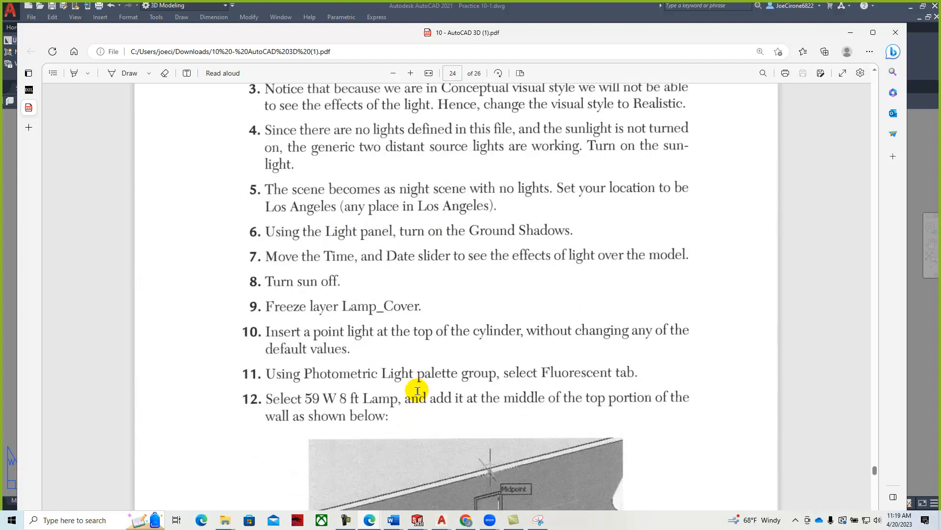
{"action": "scroll", "coordinate": [417, 390], "scroll_direction": "down", "scroll_amount": 3}
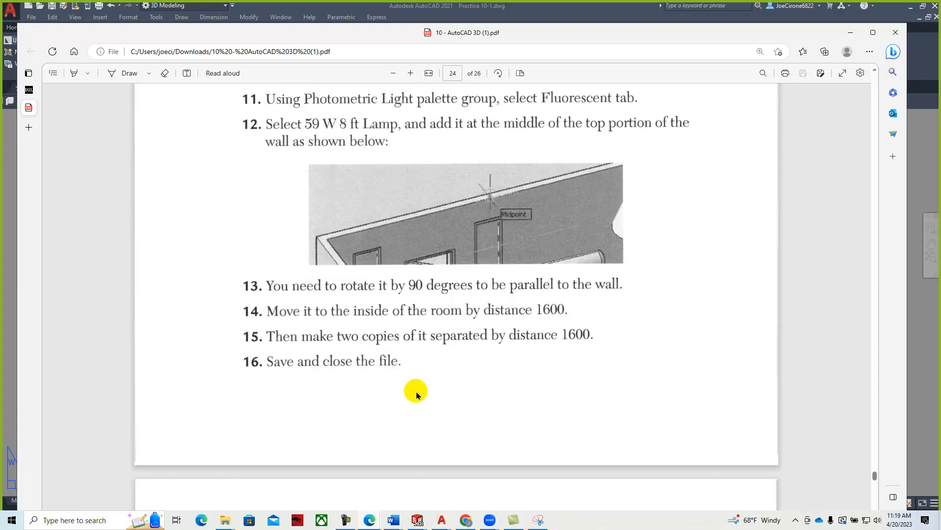
{"action": "scroll", "coordinate": [417, 391], "scroll_direction": "up", "scroll_amount": 3}
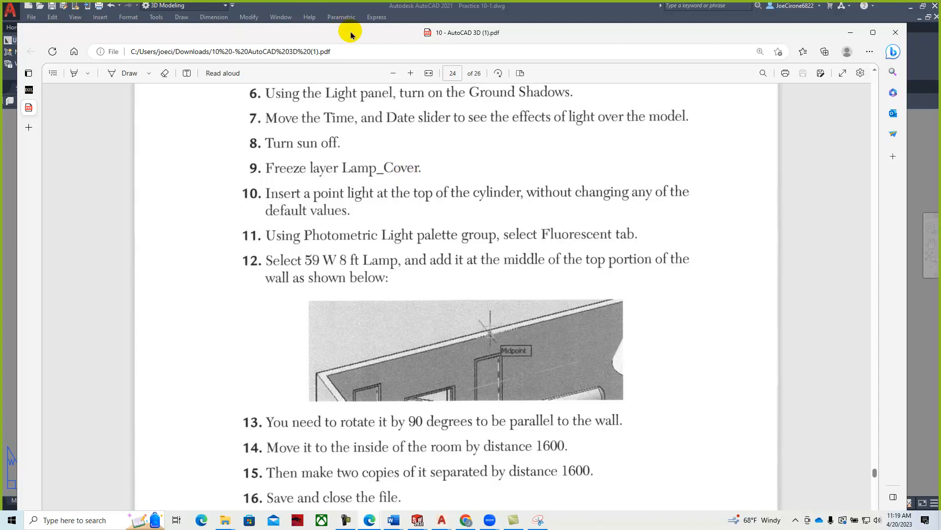
{"action": "left_click_drag", "start_coordinate": [350, 34], "coordinate": [940, 35]}
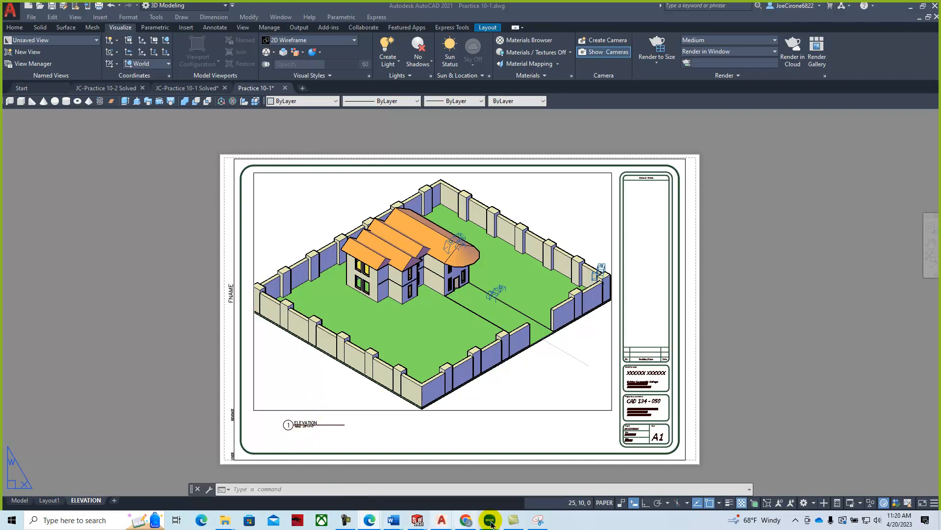
- Bring the Letter Drill Sizes Edge window forward and switch to the Lab 10 course page
{"action": "mouse_move", "coordinate": [367, 519]}
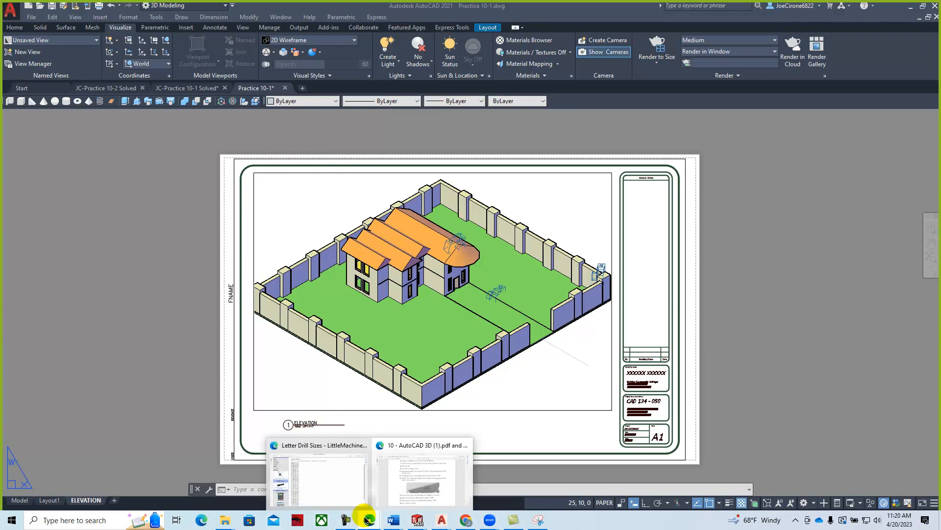
{"action": "left_click", "coordinate": [338, 485]}
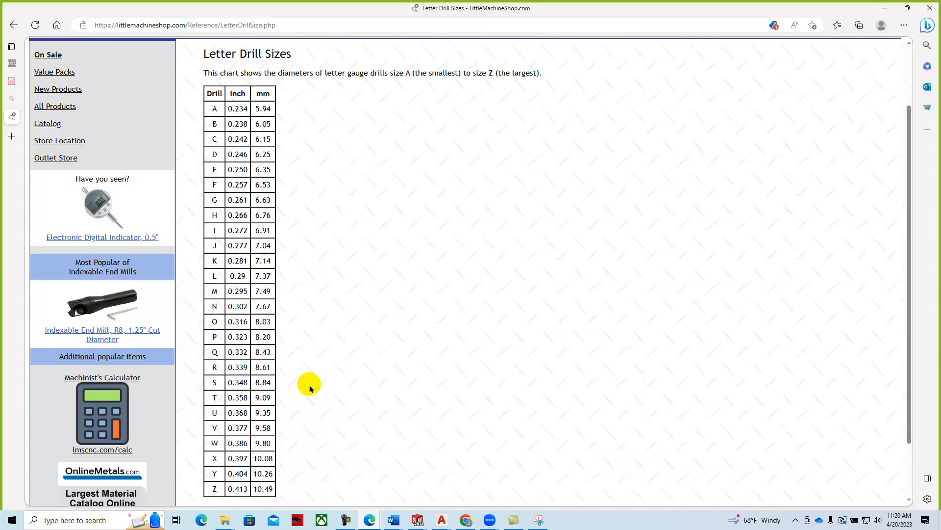
{"action": "left_click", "coordinate": [11, 64]}
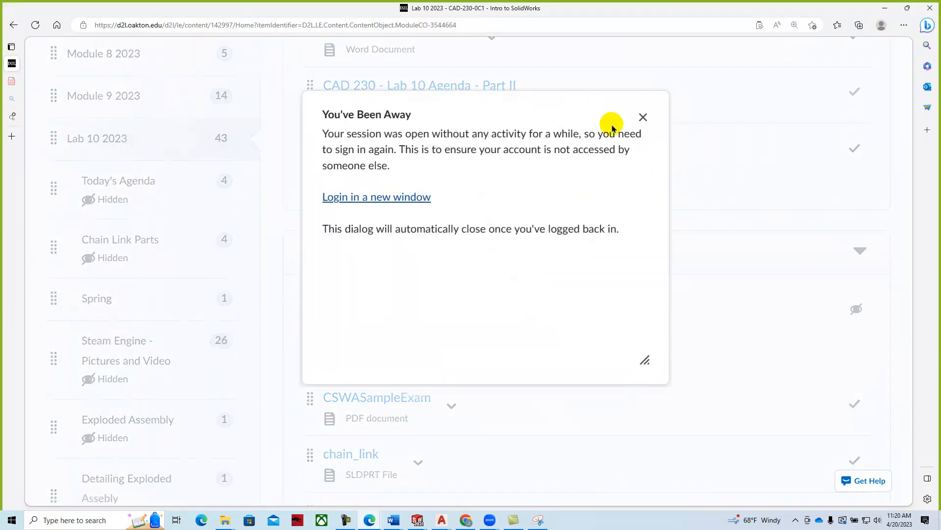
- Dismiss the session-timeout notice and open the CAD-118-0C1 Advanced AutoCAD course
{"action": "left_click", "coordinate": [643, 117]}
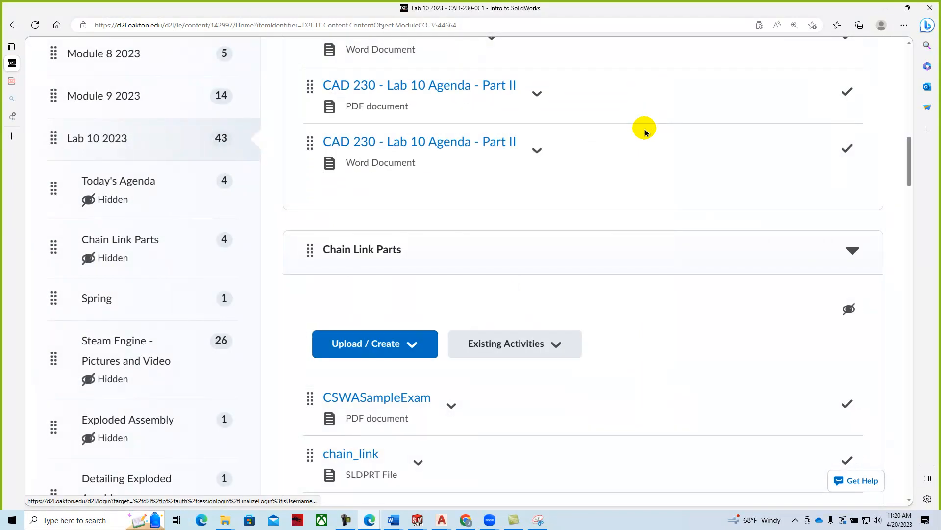
{"action": "left_click_drag", "start_coordinate": [910, 169], "coordinate": [908, 78]}
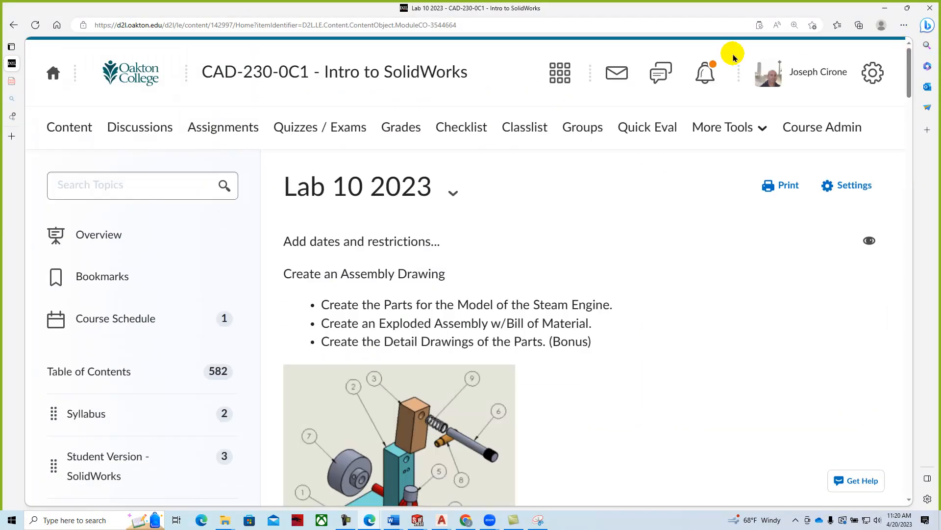
{"action": "left_click", "coordinate": [560, 73]}
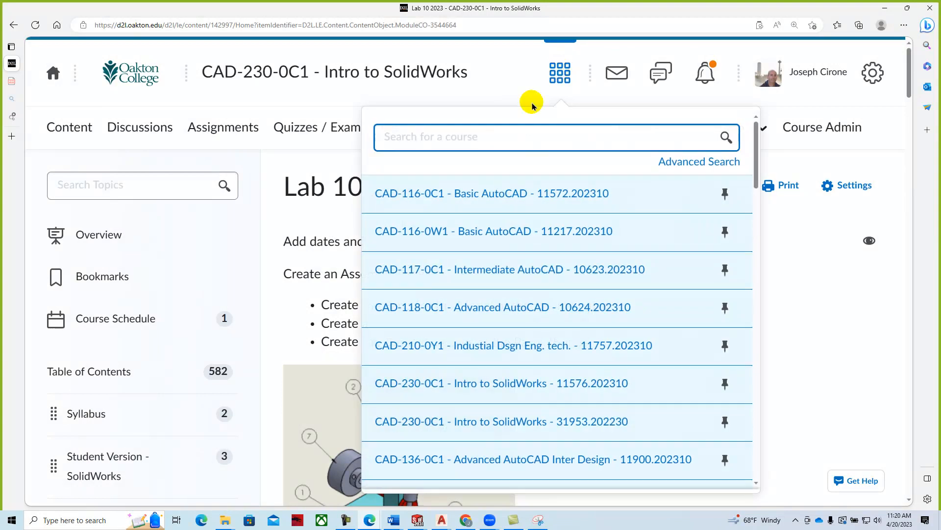
{"action": "left_click", "coordinate": [412, 313]}
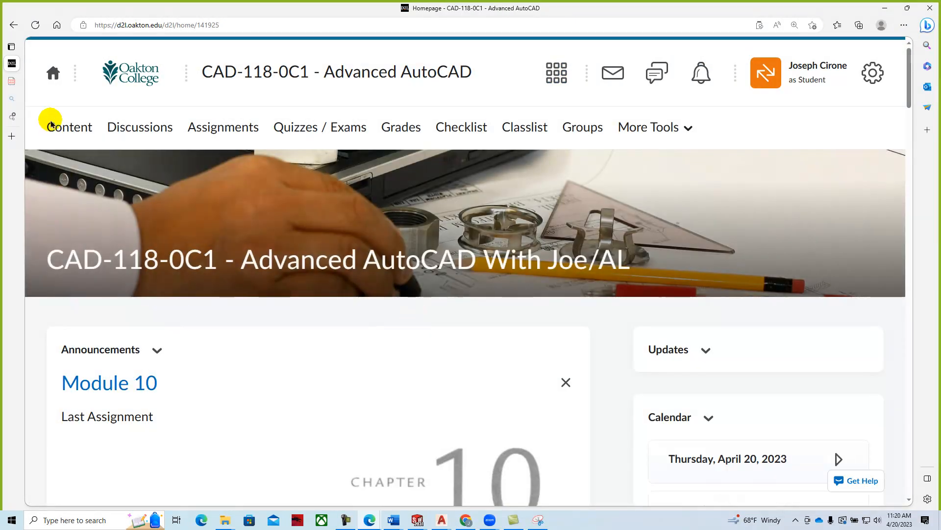
- Download Practice 10-2 from the Module 10 content and open it in AutoCAD
{"action": "left_click", "coordinate": [56, 130]}
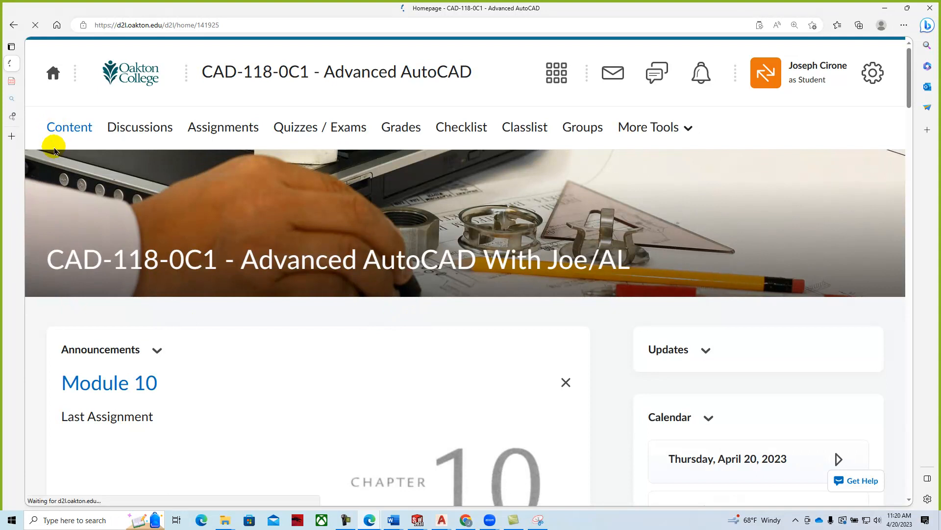
{"action": "scroll", "coordinate": [448, 216], "scroll_direction": "down", "scroll_amount": 15}
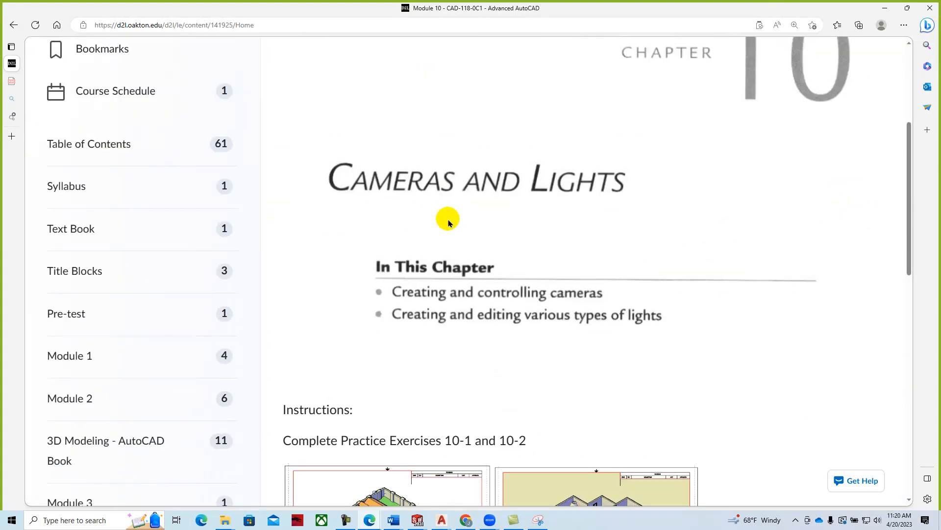
{"action": "scroll", "coordinate": [468, 223], "scroll_direction": "down", "scroll_amount": 2}
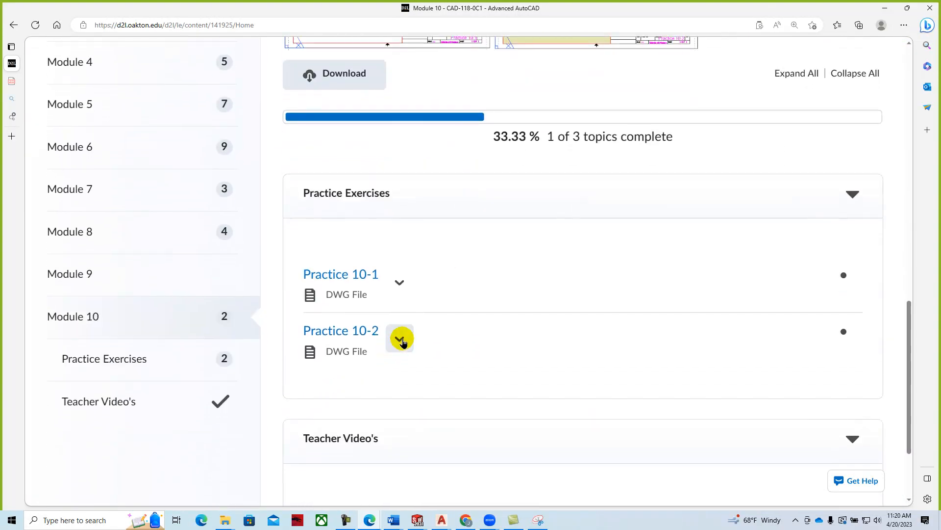
{"action": "left_click", "coordinate": [400, 338]}
{"action": "left_click", "coordinate": [417, 413]}
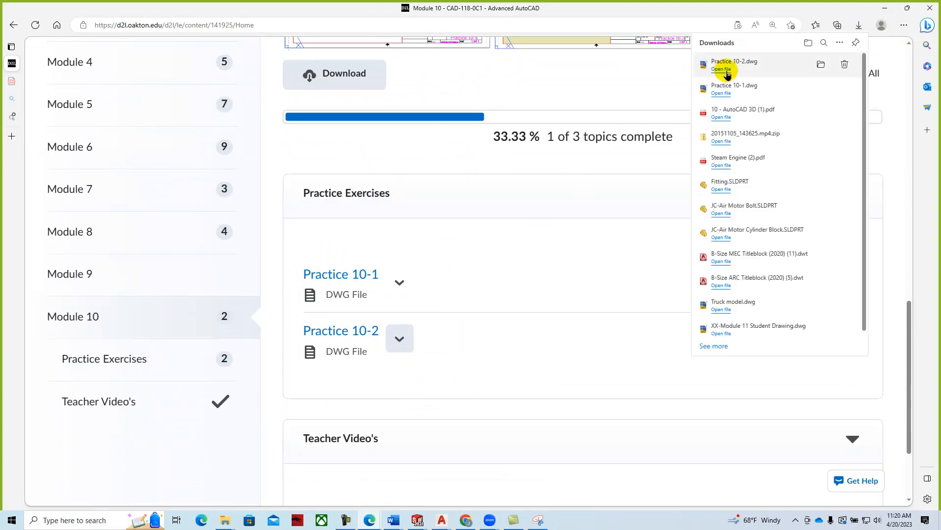
{"action": "left_click", "coordinate": [710, 63]}
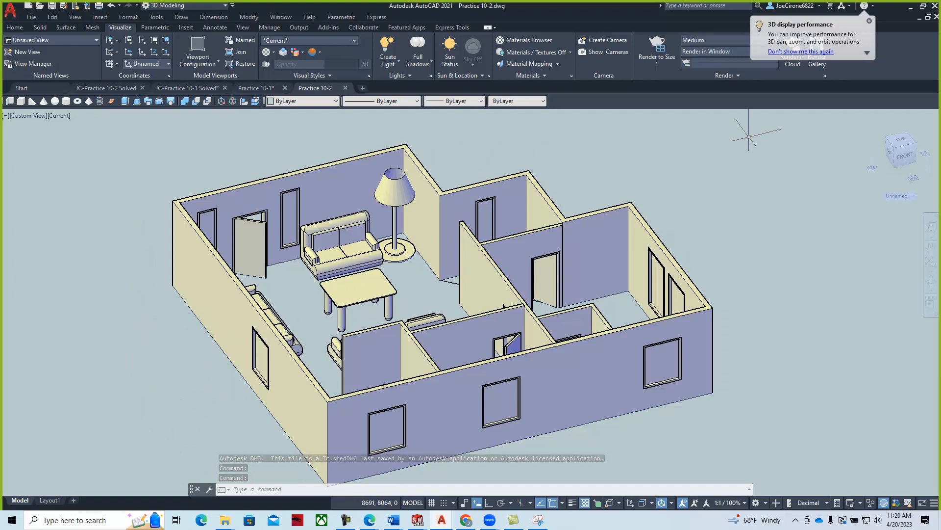
- Review the PDF's page 24 lighting steps 5–12, then slide the Edge window off screen
{"action": "left_click", "coordinate": [936, 40]}
{"action": "left_click_drag", "start_coordinate": [936, 40], "coordinate": [391, 43]}
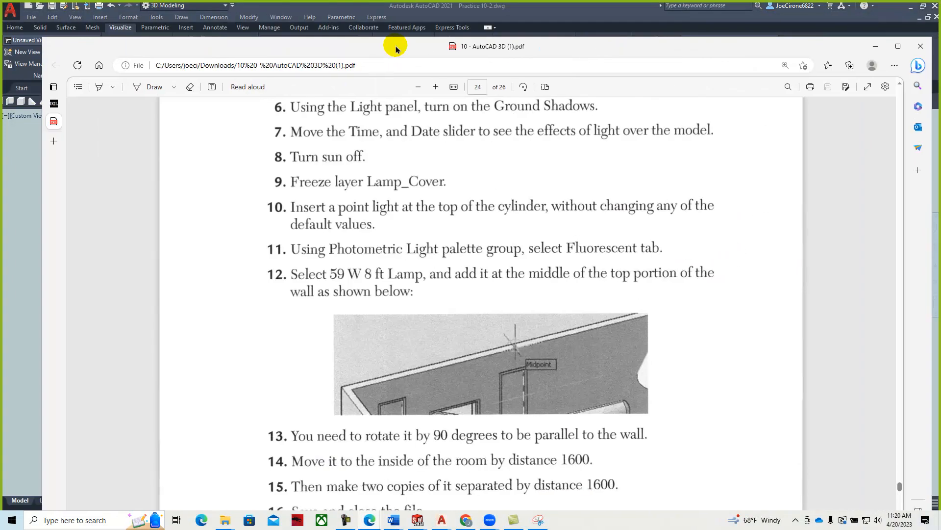
{"action": "scroll", "coordinate": [370, 204], "scroll_direction": "up", "scroll_amount": 3}
{"action": "scroll", "coordinate": [370, 223], "scroll_direction": "up", "scroll_amount": 4}
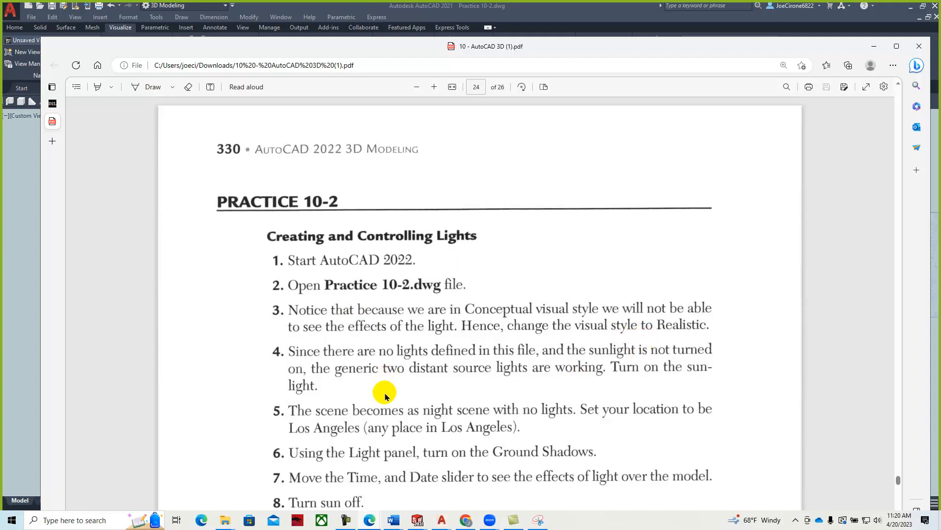
{"action": "scroll", "coordinate": [402, 410], "scroll_direction": "down", "scroll_amount": 2}
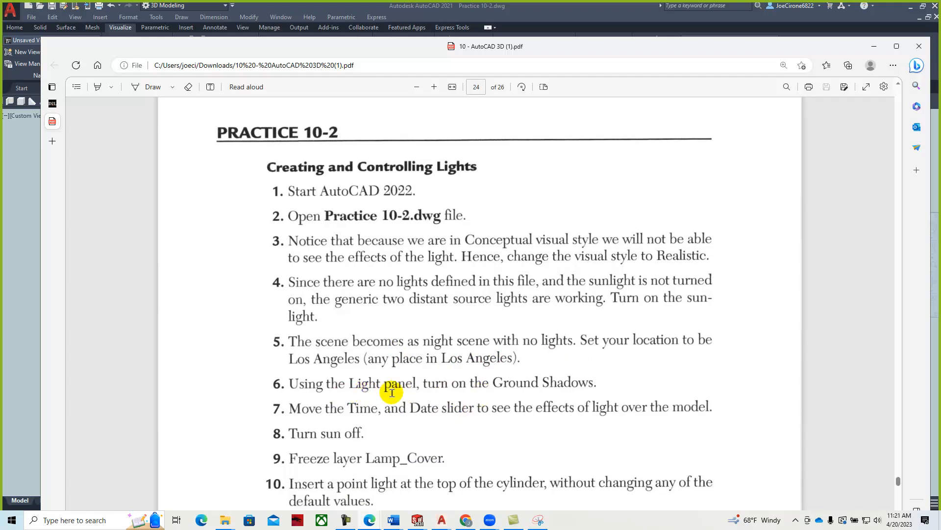
{"action": "scroll", "coordinate": [459, 411], "scroll_direction": "down", "scroll_amount": 3}
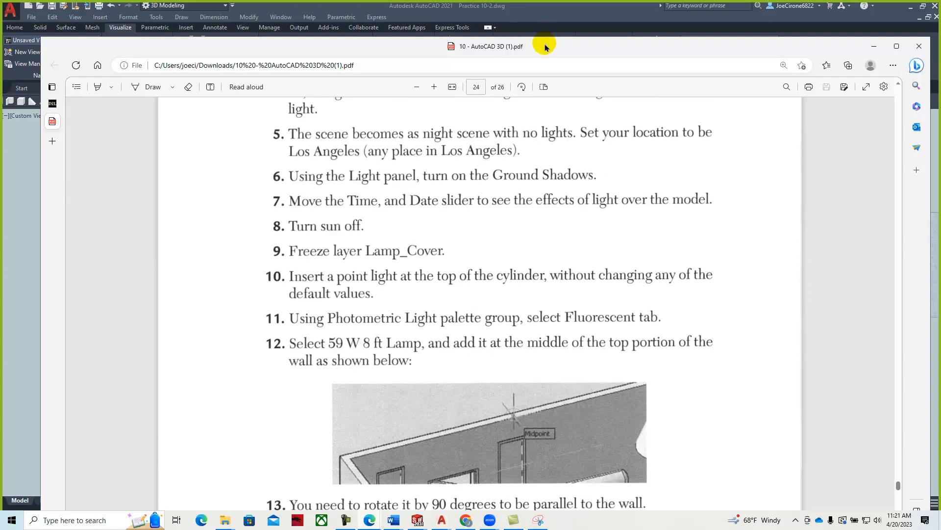
{"action": "left_click_drag", "start_coordinate": [547, 48], "coordinate": [940, 48]}
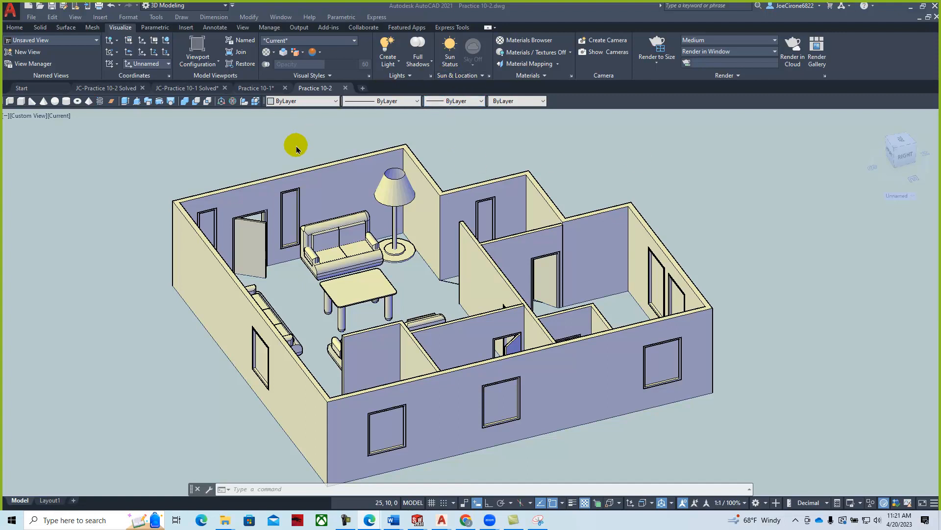
- Inspect the Sun Properties palette, noting sun and sky both off, then close it
{"action": "left_click", "coordinate": [489, 76]}
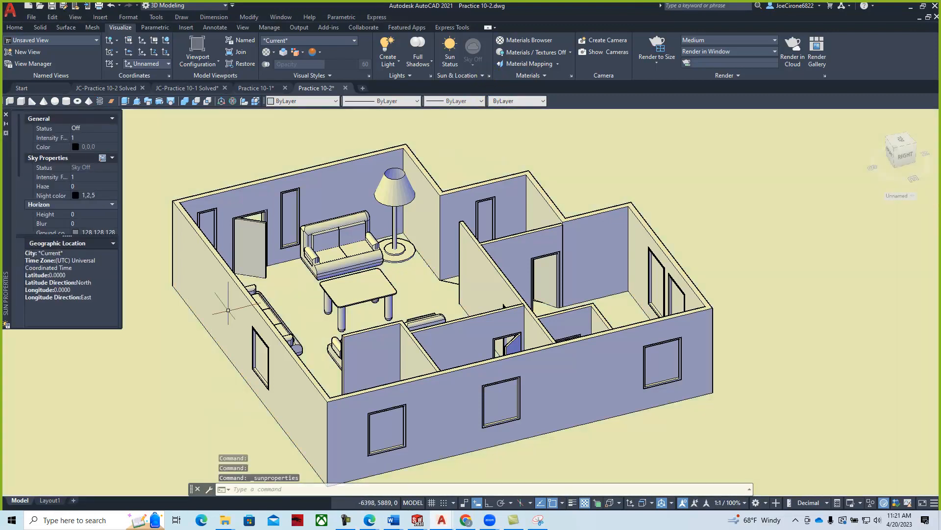
{"action": "left_click_drag", "start_coordinate": [121, 326], "coordinate": [376, 392]}
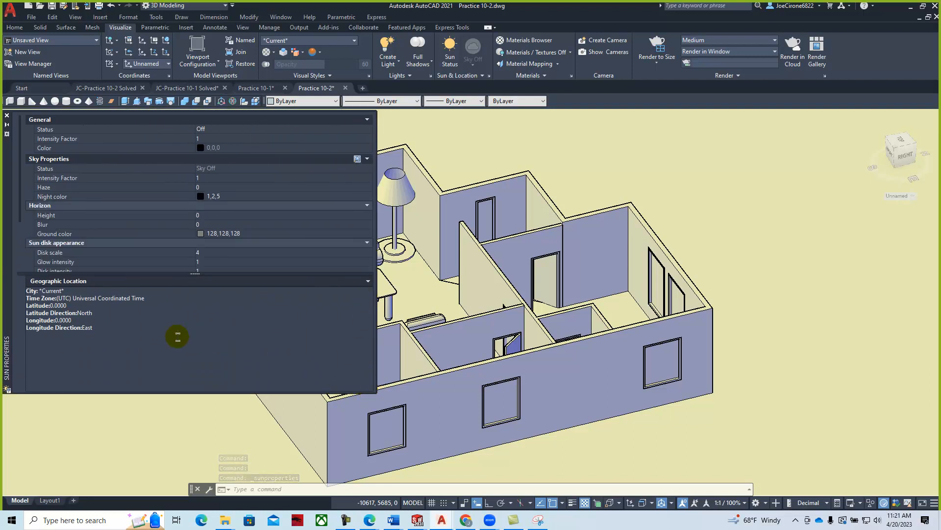
{"action": "left_click", "coordinate": [368, 282]}
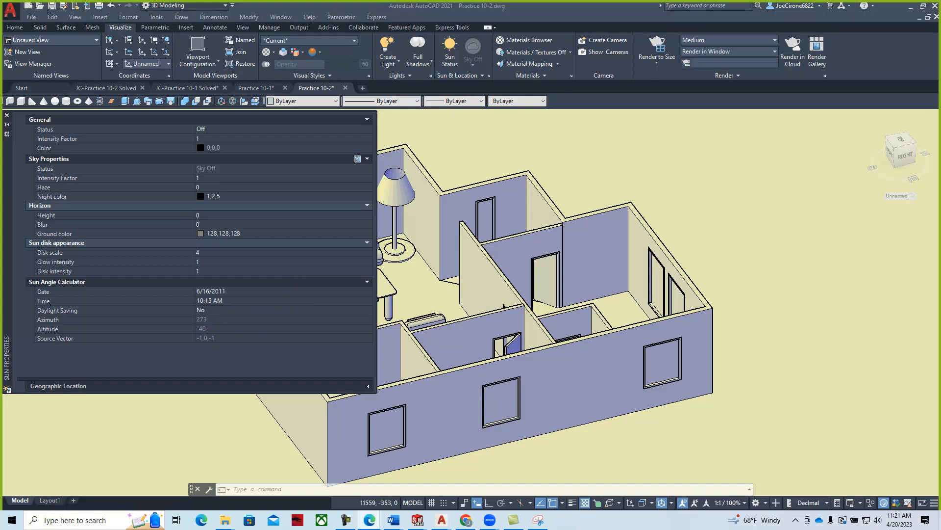
{"action": "left_click_drag", "start_coordinate": [940, 69], "coordinate": [940, 49]}
{"action": "left_click", "coordinate": [7, 117]}
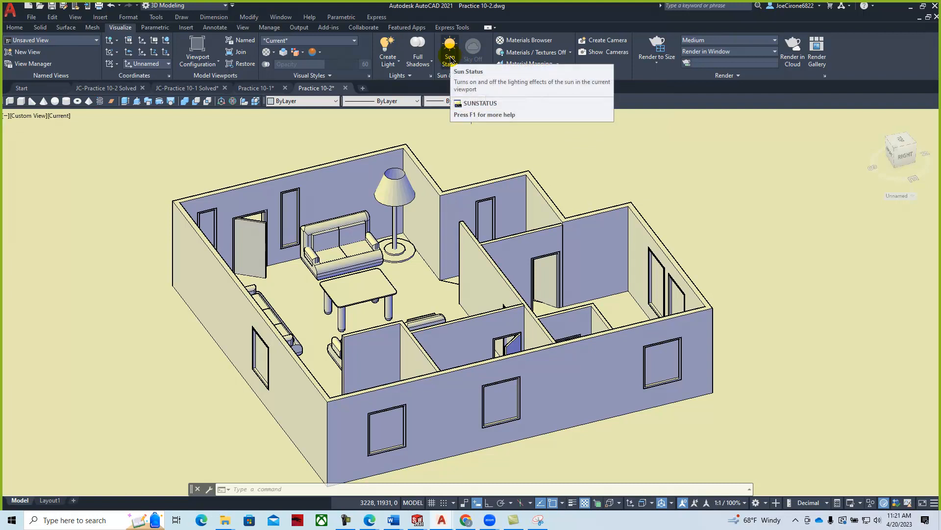
- Start Set Location From Map and agree to use online map data
{"action": "left_click", "coordinate": [483, 77]}
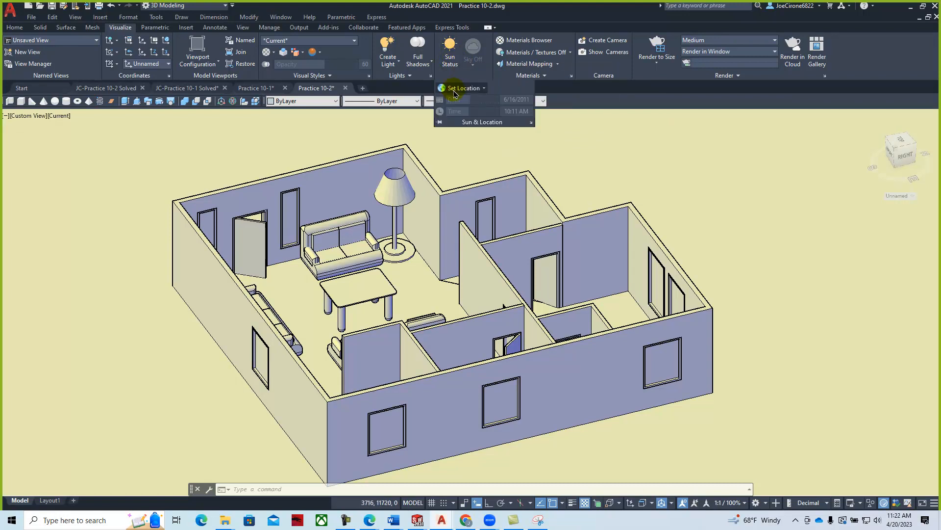
{"action": "left_click", "coordinate": [456, 93]}
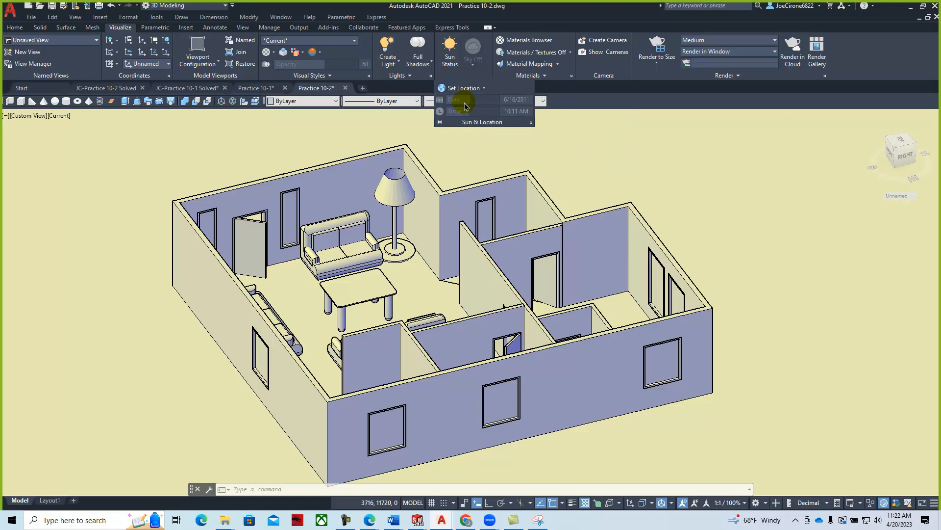
{"action": "left_click", "coordinate": [466, 105]}
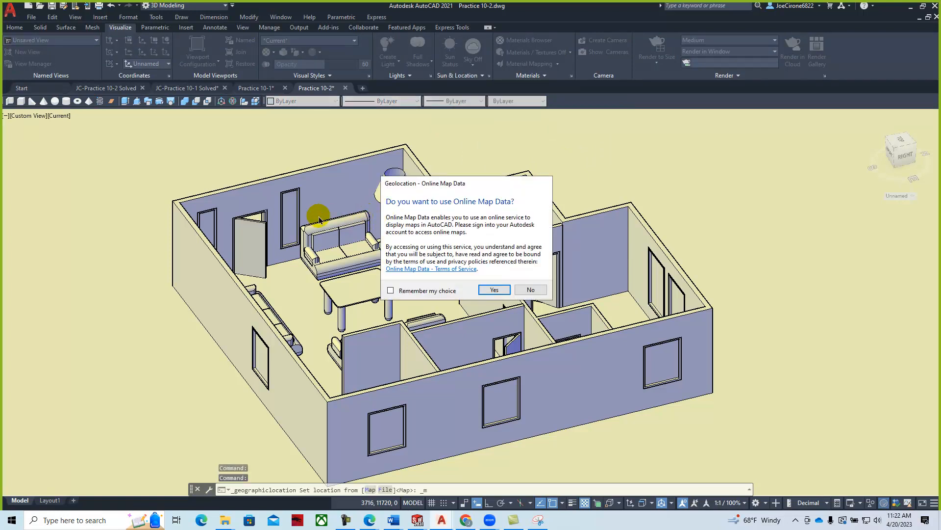
{"action": "left_click", "coordinate": [495, 290]}
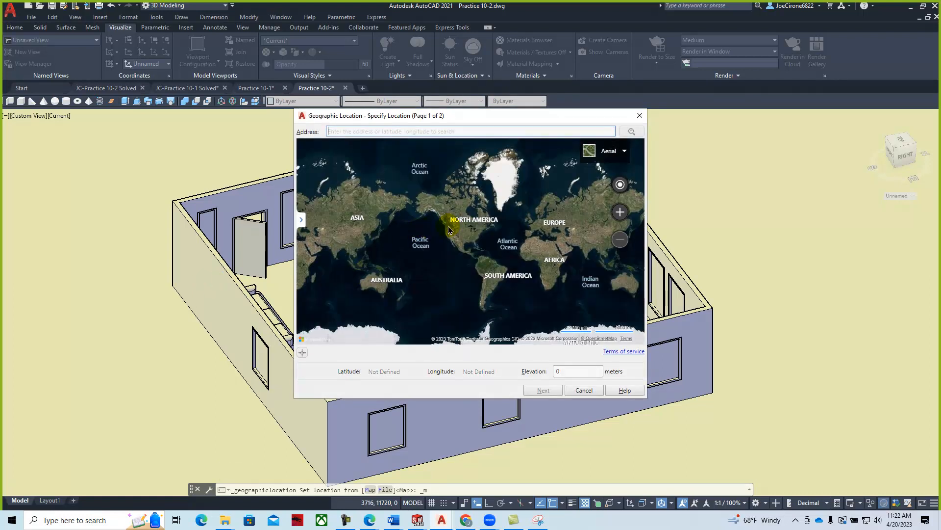
- Zoom the map from North America into Los Angeles, then centre it on the current location
{"action": "left_click", "coordinate": [469, 224]}
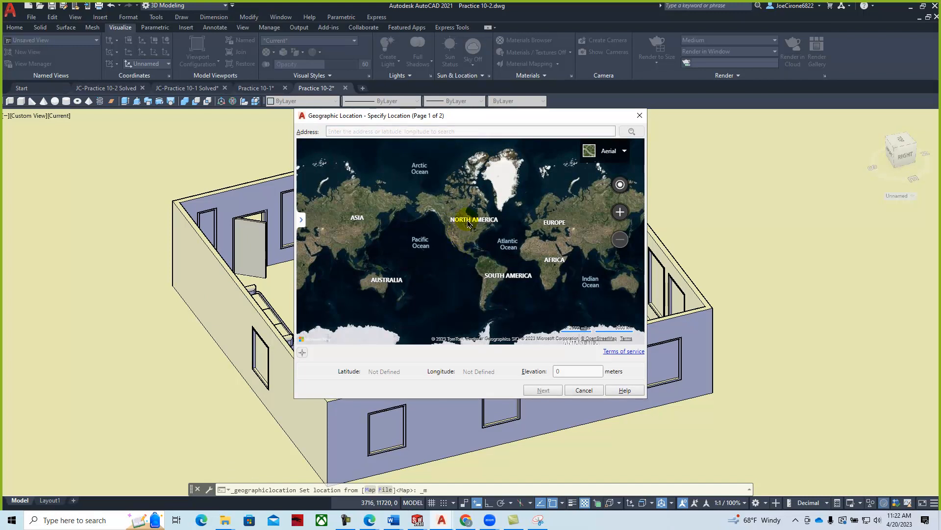
{"action": "double_click", "coordinate": [448, 263]}
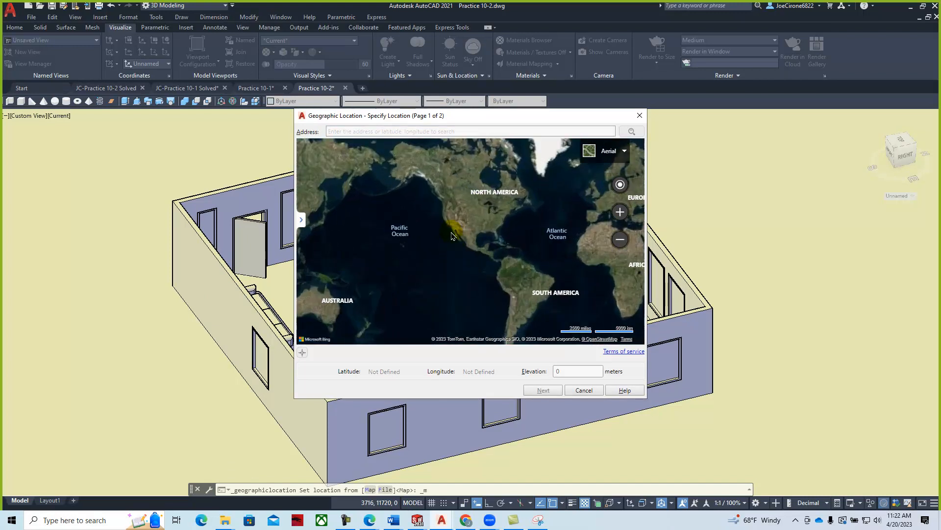
{"action": "double_click", "coordinate": [484, 166]}
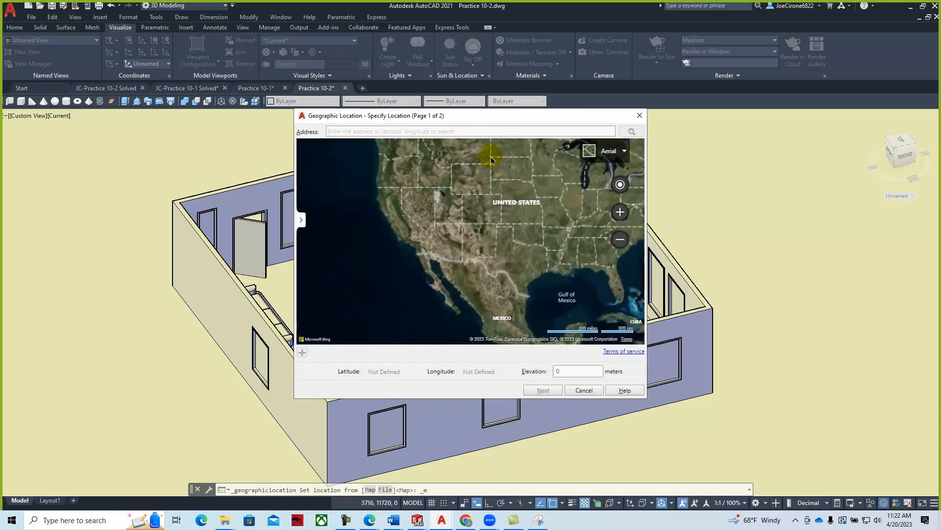
{"action": "double_click", "coordinate": [394, 228]}
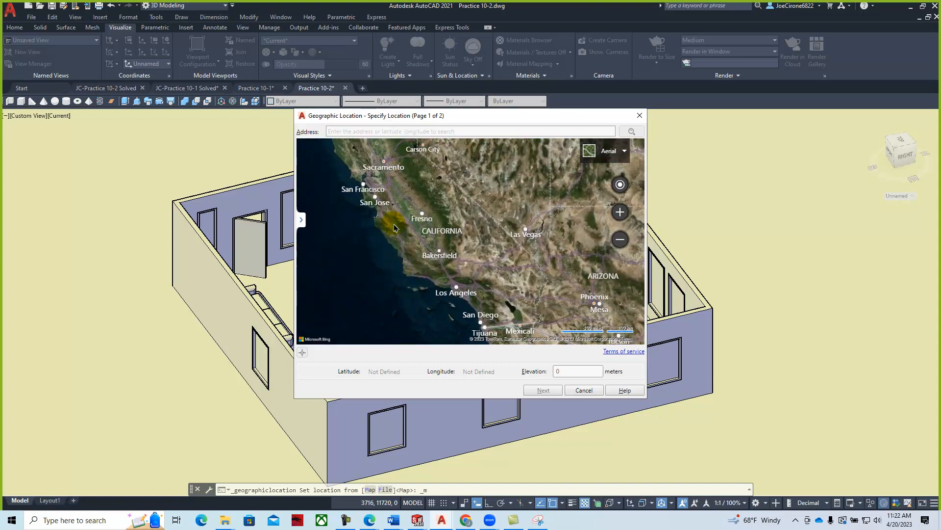
{"action": "double_click", "coordinate": [457, 296]}
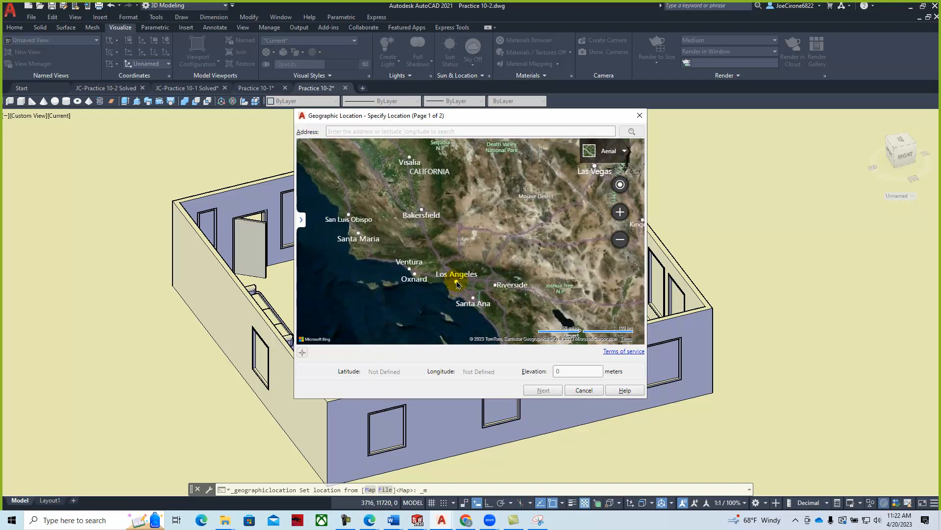
{"action": "scroll", "coordinate": [457, 285], "scroll_direction": "up", "scroll_amount": 2}
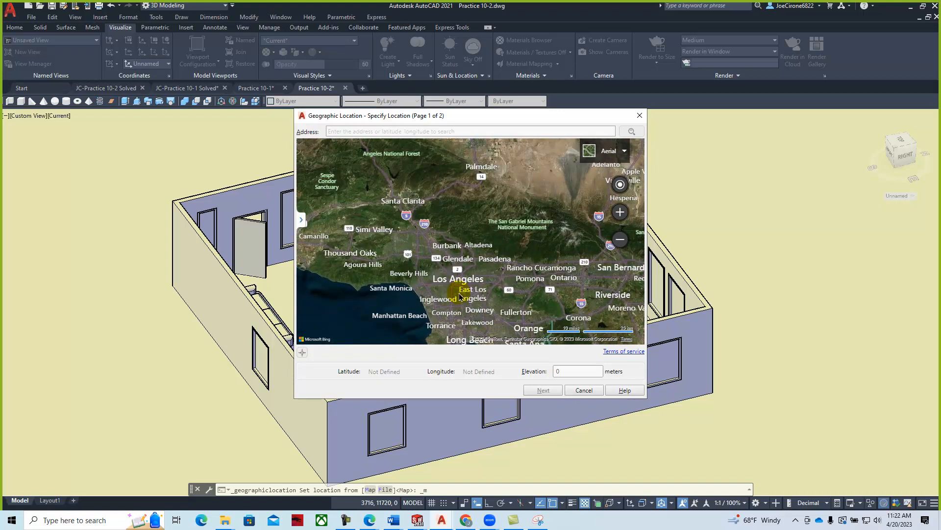
{"action": "scroll", "coordinate": [460, 301], "scroll_direction": "up", "scroll_amount": 3}
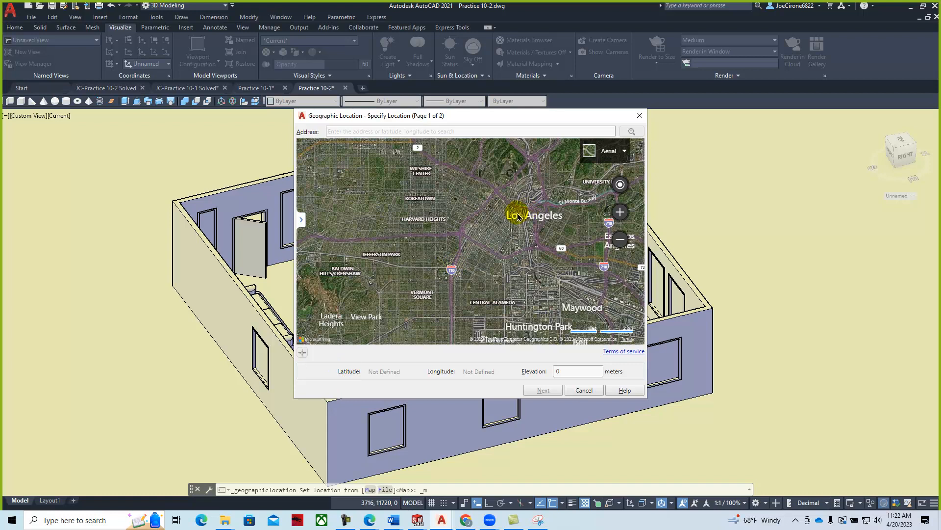
{"action": "scroll", "coordinate": [514, 221], "scroll_direction": "up", "scroll_amount": 2}
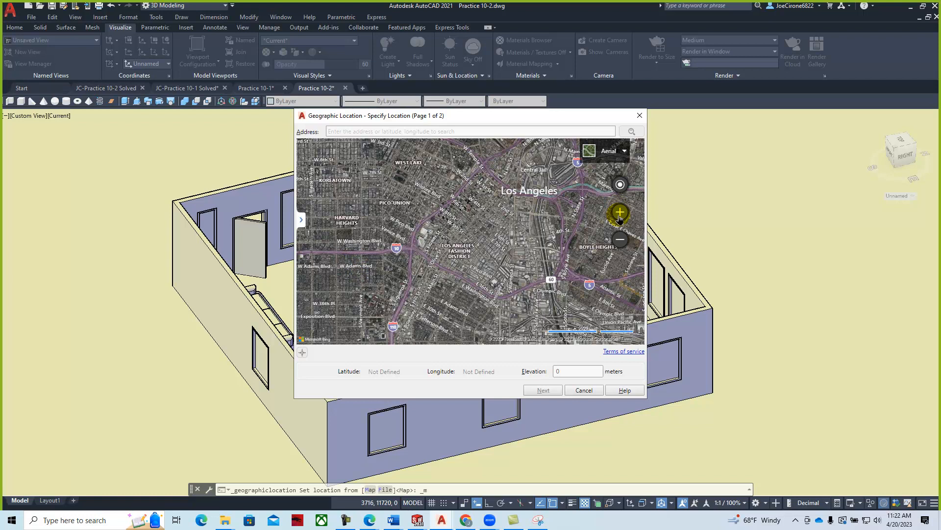
{"action": "left_click", "coordinate": [620, 185]}
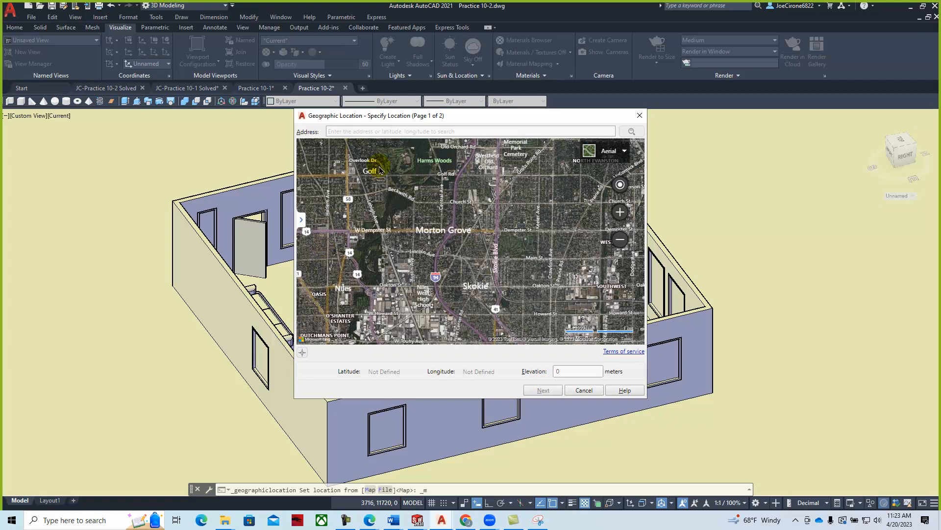
- Search the Skokie street address and drop a marker there, giving latitude 42, longitude -88
{"action": "left_click", "coordinate": [415, 132]}
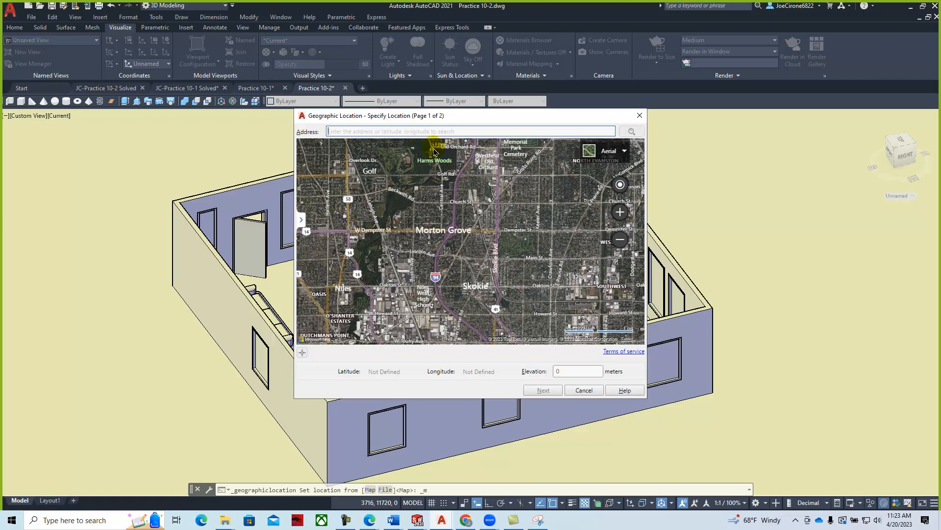
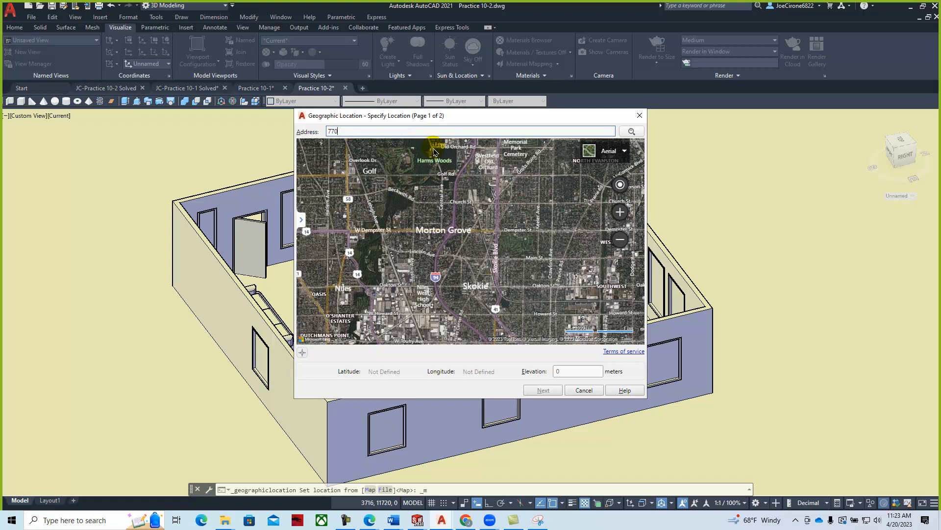
{"action": "key", "text": "Return"}
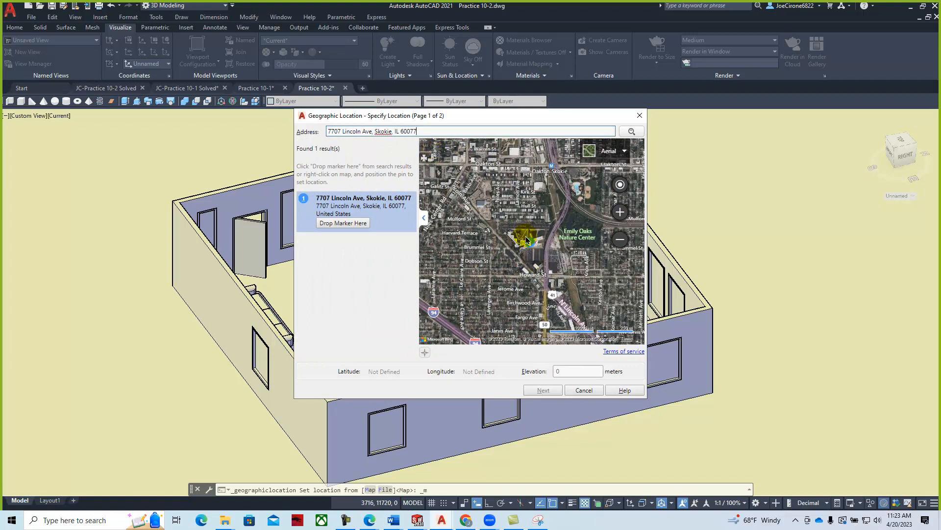
{"action": "scroll", "coordinate": [541, 254], "scroll_direction": "up", "scroll_amount": 1}
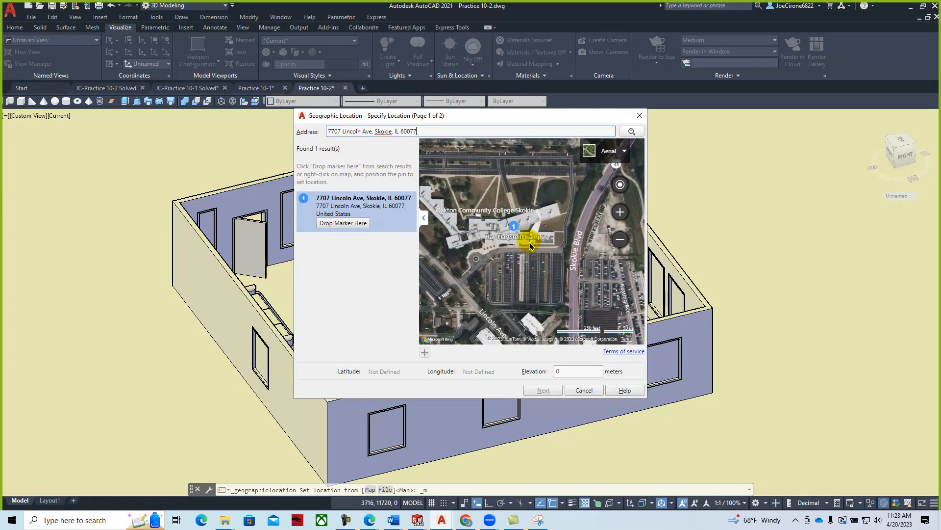
{"action": "left_click", "coordinate": [346, 224]}
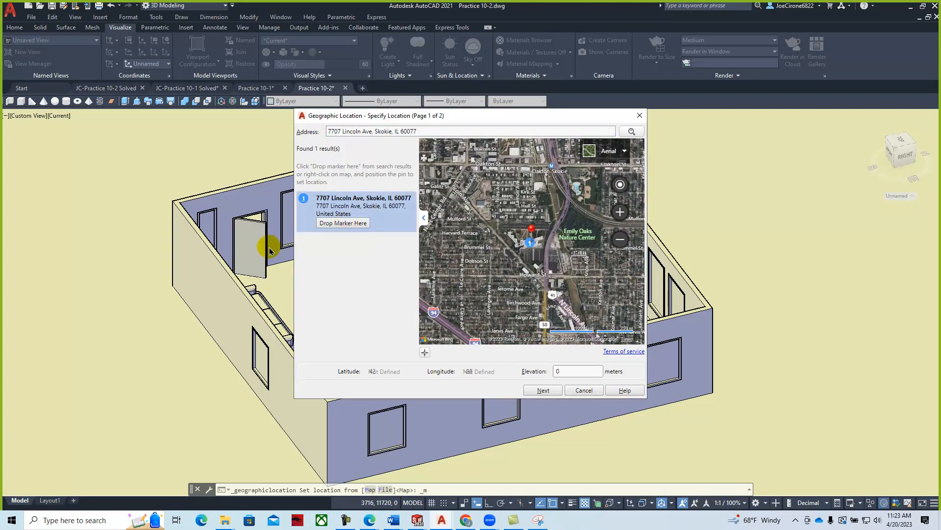
- Choose coordinate system SA69-16N with Inches drawing units, continuing past the unit mismatch
{"action": "left_click", "coordinate": [542, 391]}
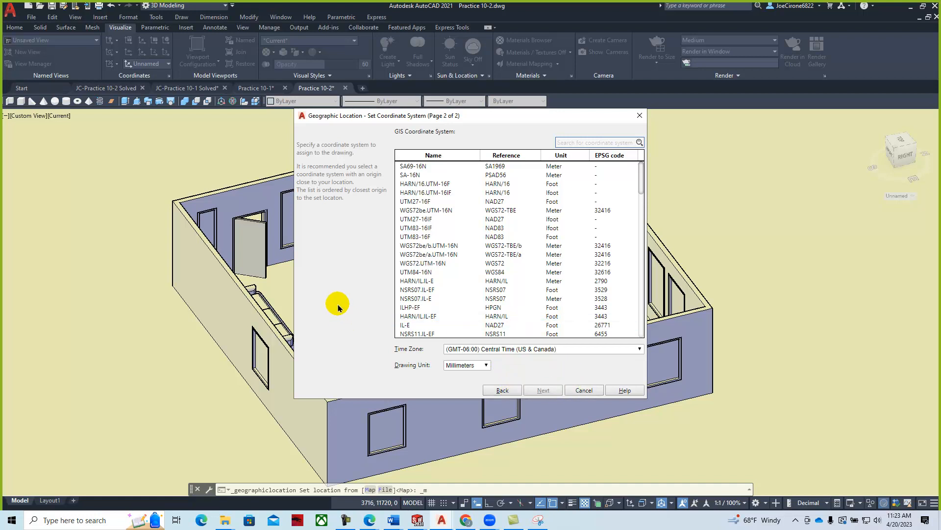
{"action": "left_click", "coordinate": [485, 368]}
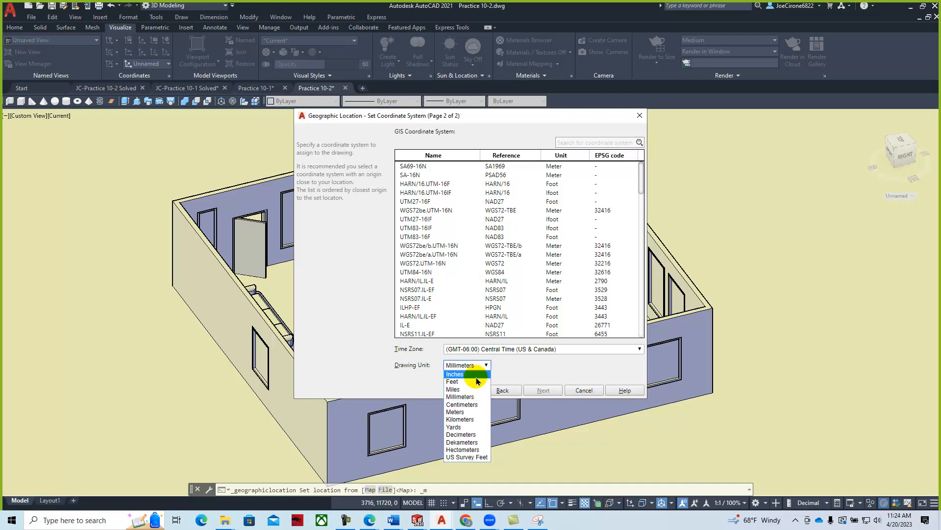
{"action": "left_click", "coordinate": [475, 375]}
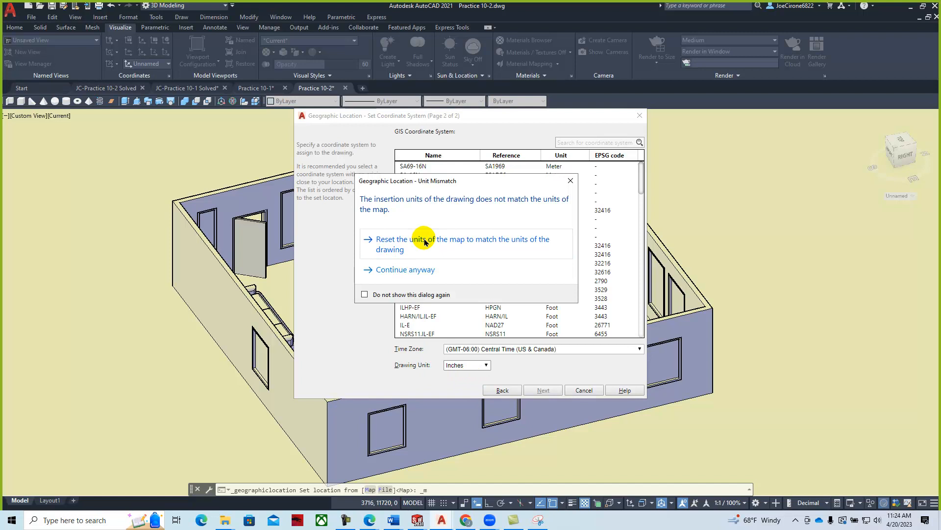
{"action": "left_click", "coordinate": [415, 268]}
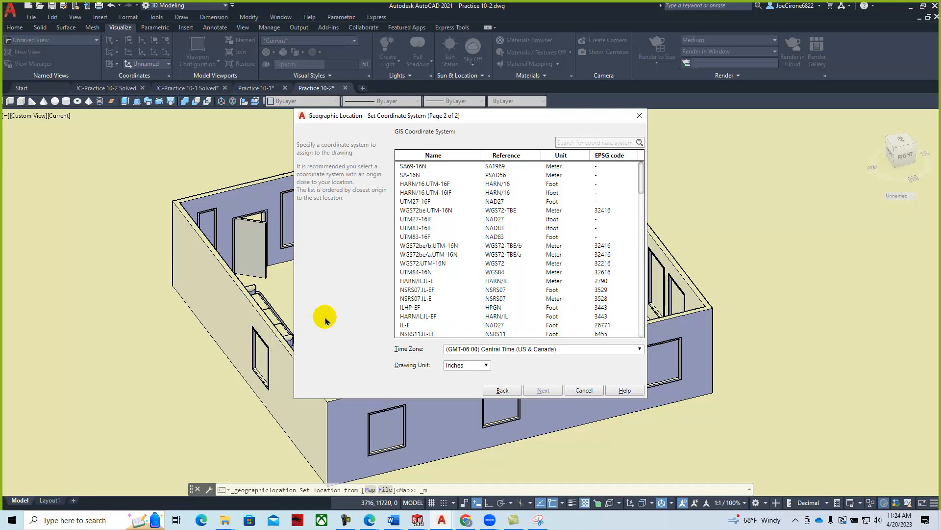
{"action": "left_click", "coordinate": [429, 168]}
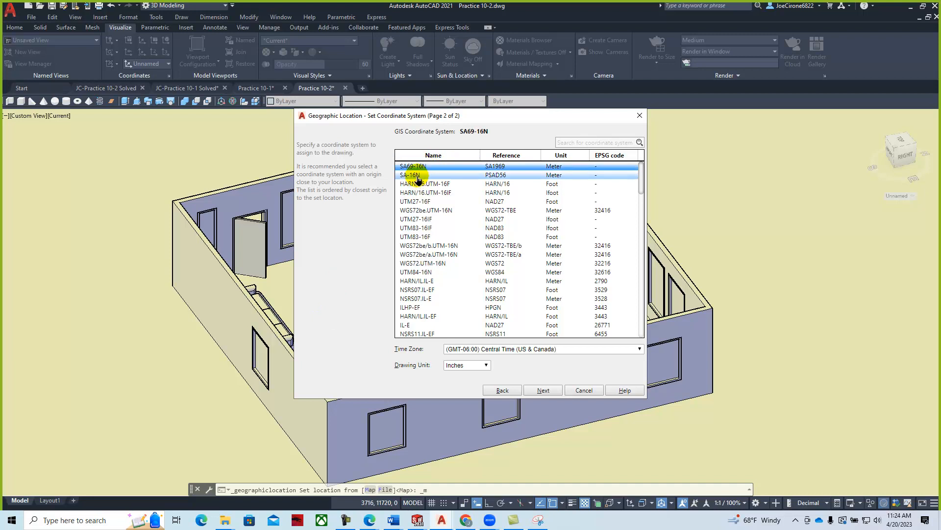
{"action": "left_click", "coordinate": [543, 391]}
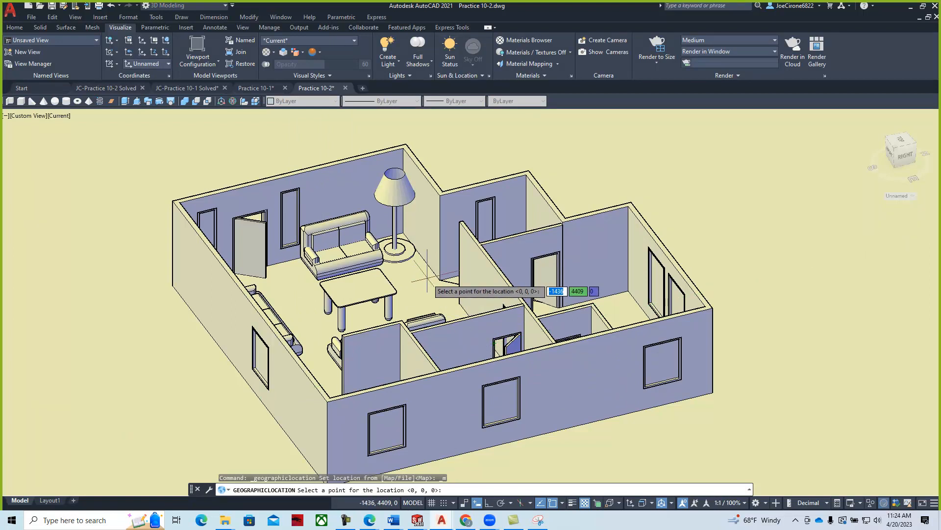
- Place the geographic location point at the table with a 90° north angle, then bring the PDF back
{"action": "left_click", "coordinate": [356, 289]}
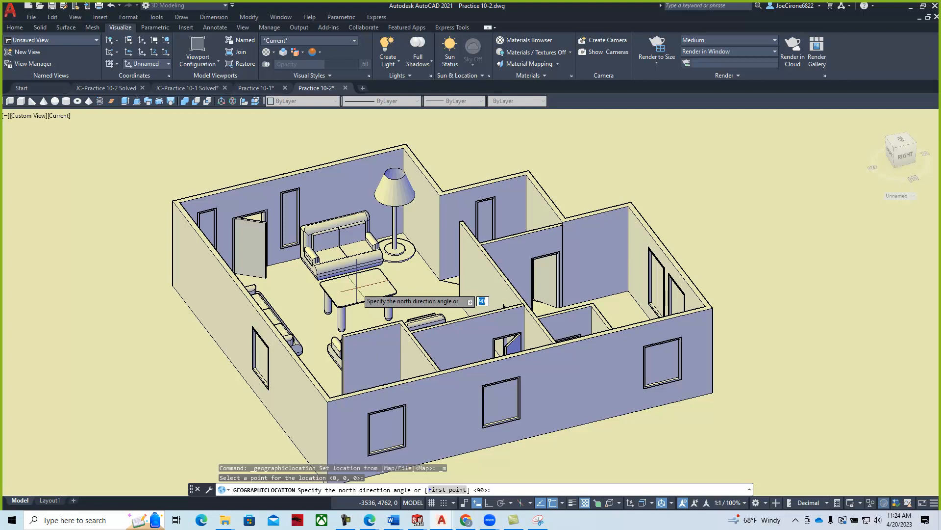
{"action": "key", "text": "Return"}
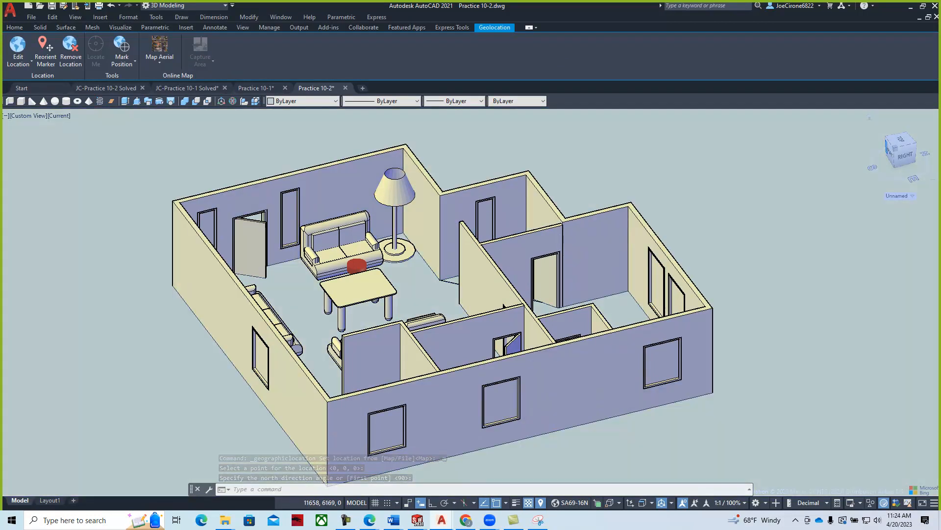
{"action": "left_click_drag", "start_coordinate": [940, 112], "coordinate": [317, 83]}
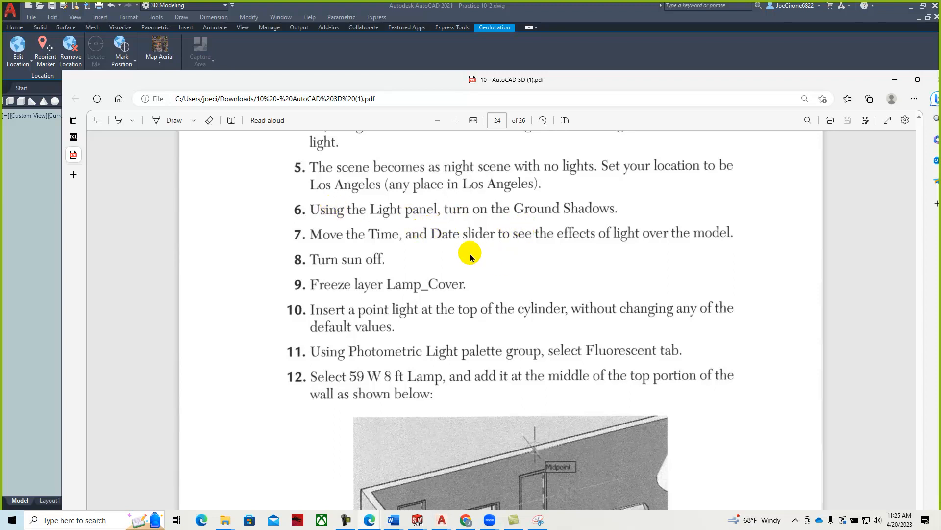
- After reading steps 5–12, move the Edge PDF window off the right edge
{"action": "left_click_drag", "start_coordinate": [589, 83], "coordinate": [940, 55]}
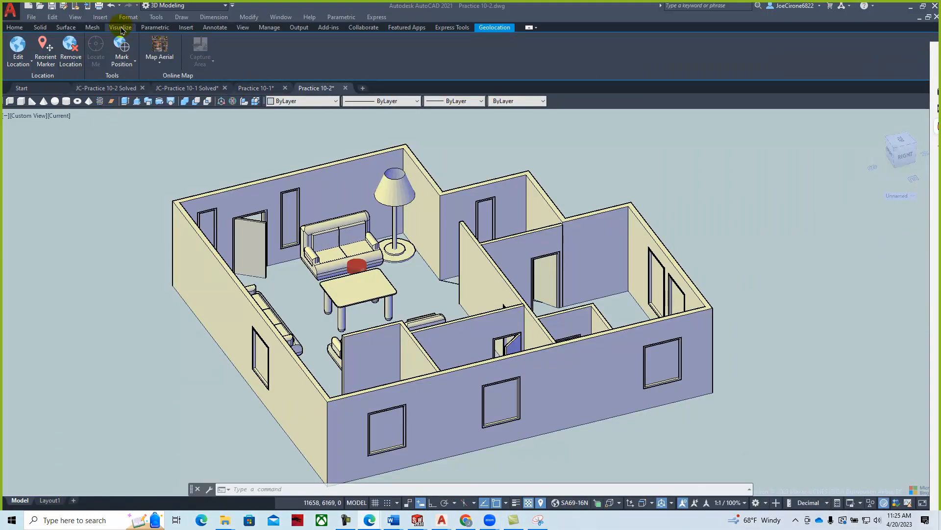
- From the Visualize tab, turn off default lighting via Create Light and list light types near the floor lamp
{"action": "left_click", "coordinate": [122, 31]}
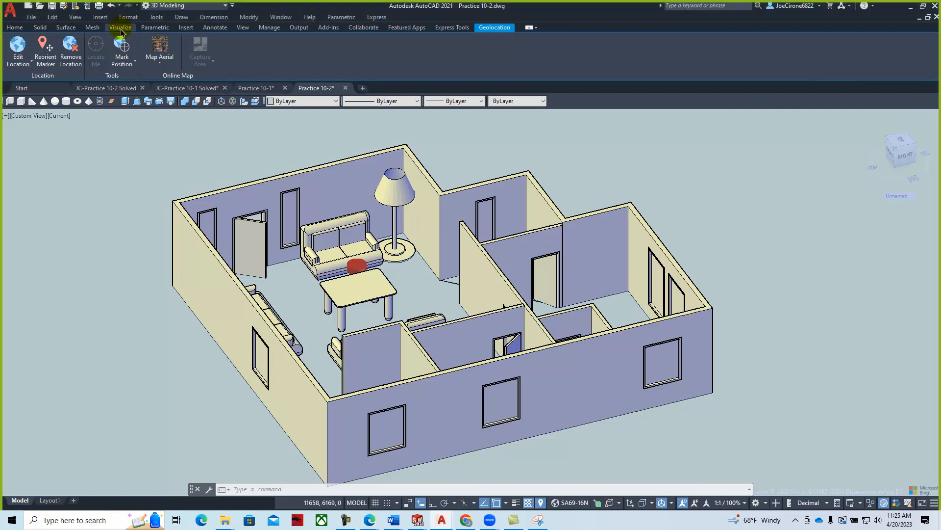
{"action": "left_click", "coordinate": [125, 33]}
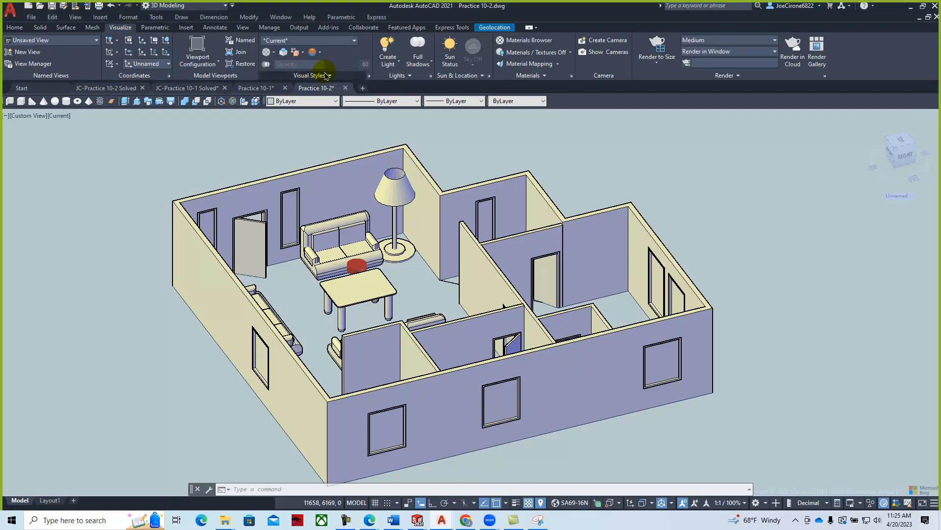
{"action": "left_click", "coordinate": [397, 66]}
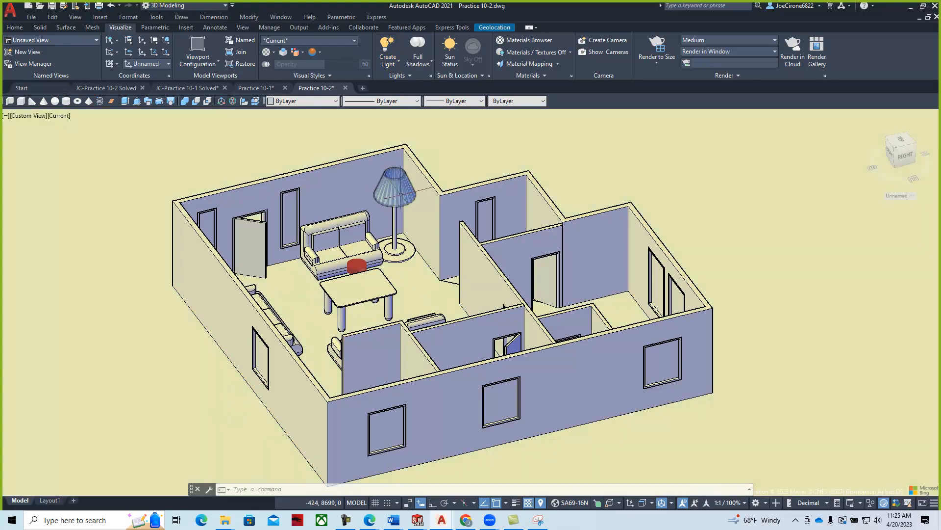
{"action": "scroll", "coordinate": [392, 184], "scroll_direction": "up", "scroll_amount": 3}
{"action": "scroll", "coordinate": [395, 162], "scroll_direction": "up", "scroll_amount": 3}
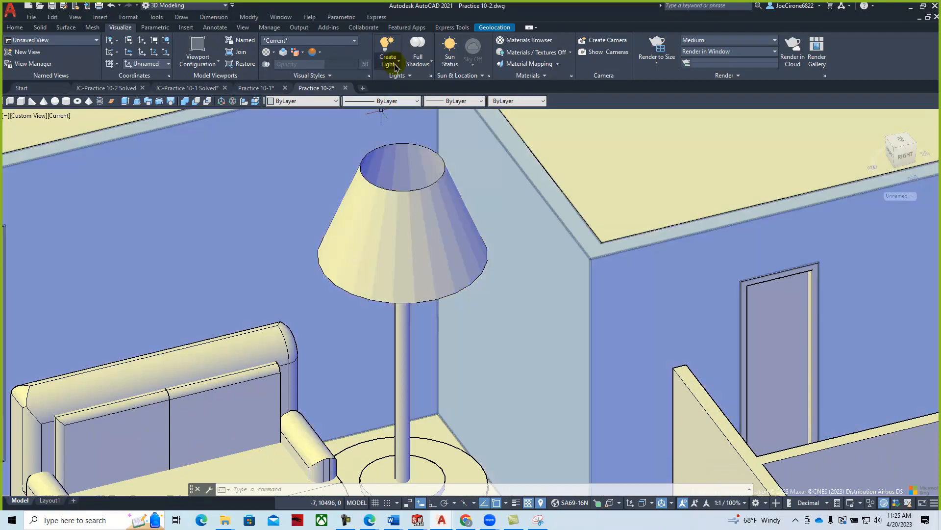
{"action": "left_click", "coordinate": [399, 62]}
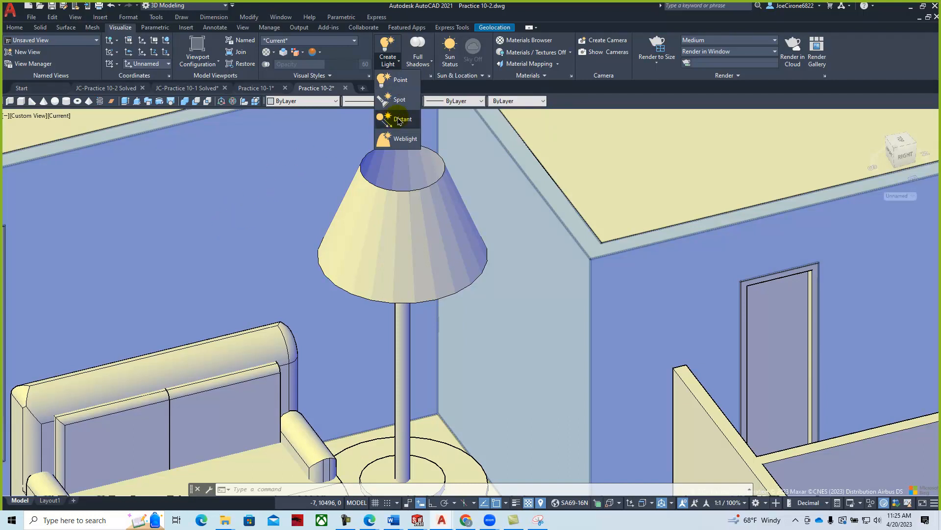
- Start a distant light, allowed under photometric units, snapping its start to the lamp shade's centre
{"action": "left_click", "coordinate": [398, 121]}
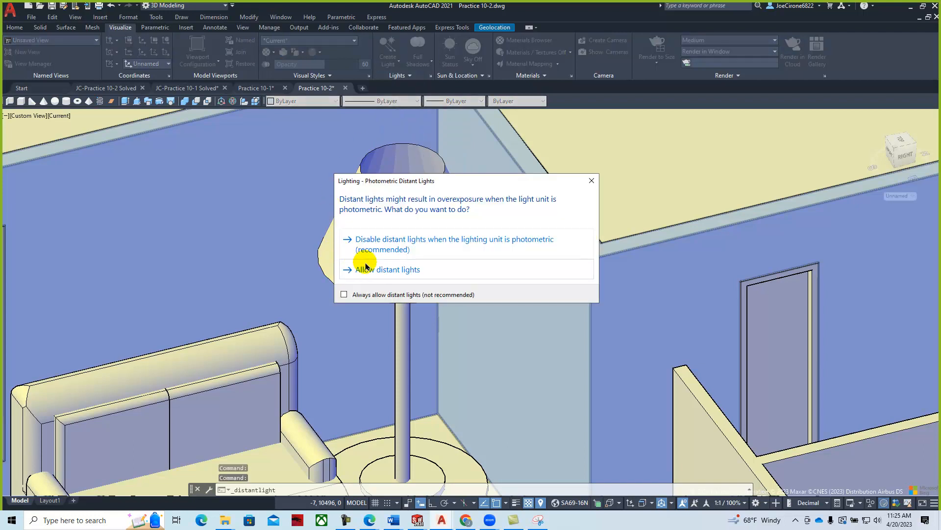
{"action": "left_click", "coordinate": [369, 269]}
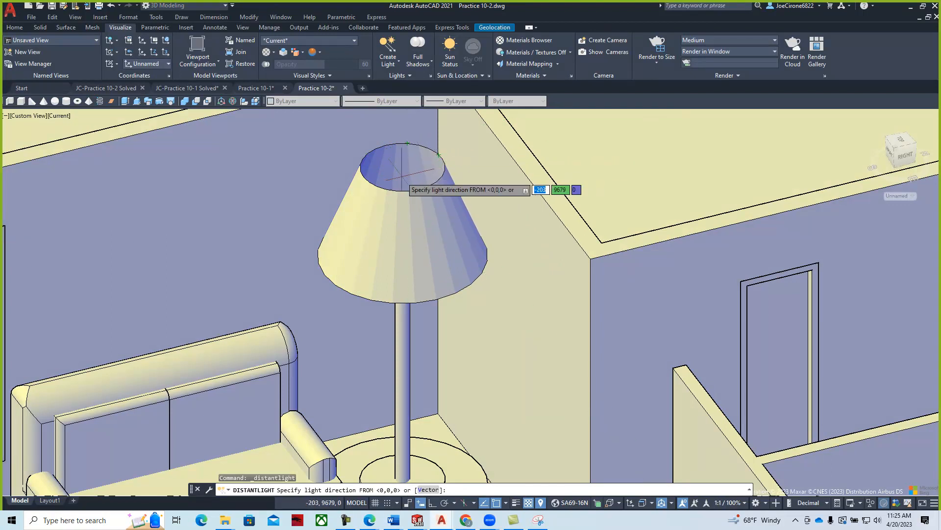
{"action": "scroll", "coordinate": [409, 176], "scroll_direction": "up", "scroll_amount": 3}
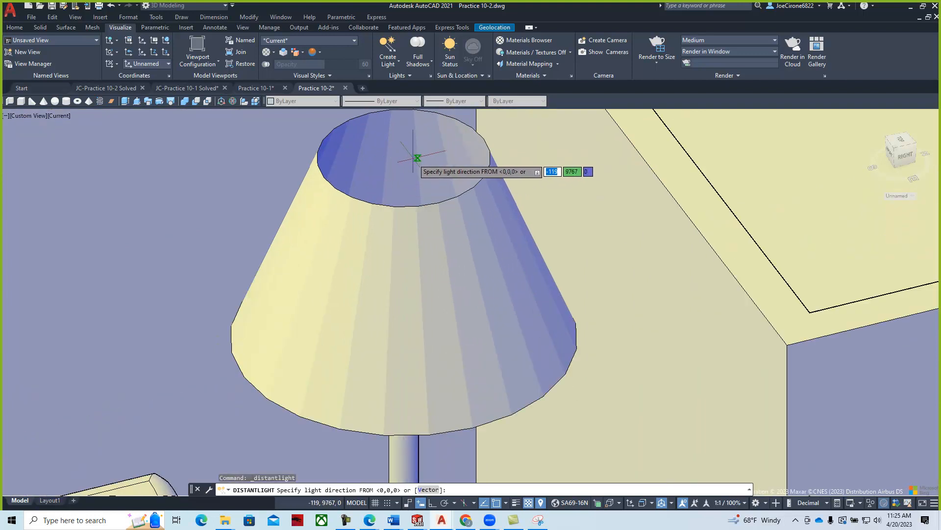
{"action": "mouse_move", "coordinate": [406, 122]}
{"action": "middle_mouse_down"}
{"action": "mouse_move", "coordinate": [399, 157]}
{"action": "mouse_move", "coordinate": [415, 182]}
{"action": "middle_mouse_up"}
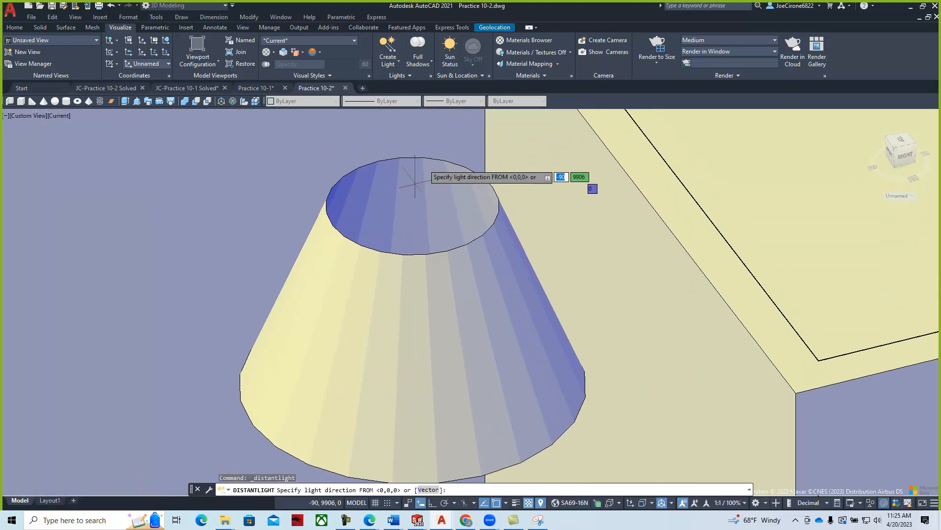
{"action": "right_click", "coordinate": [423, 157], "text": "shift"}
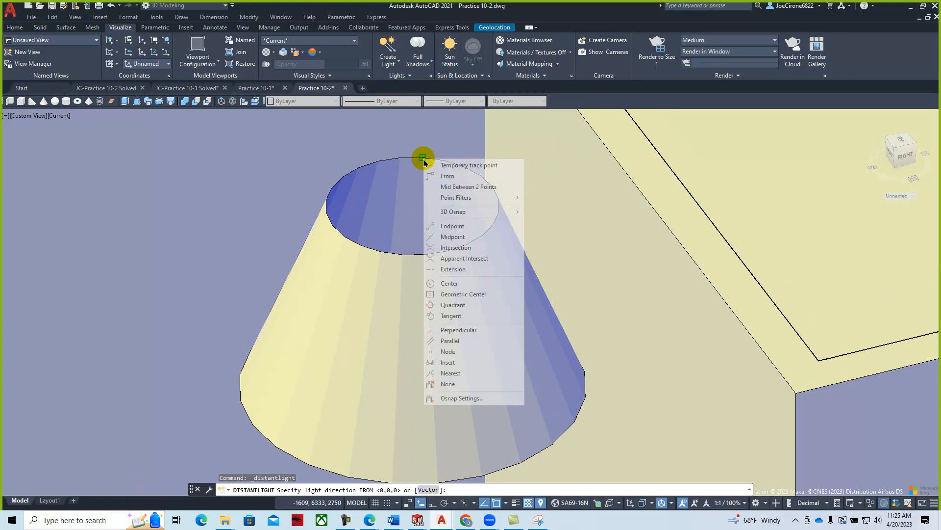
{"action": "left_click", "coordinate": [449, 283]}
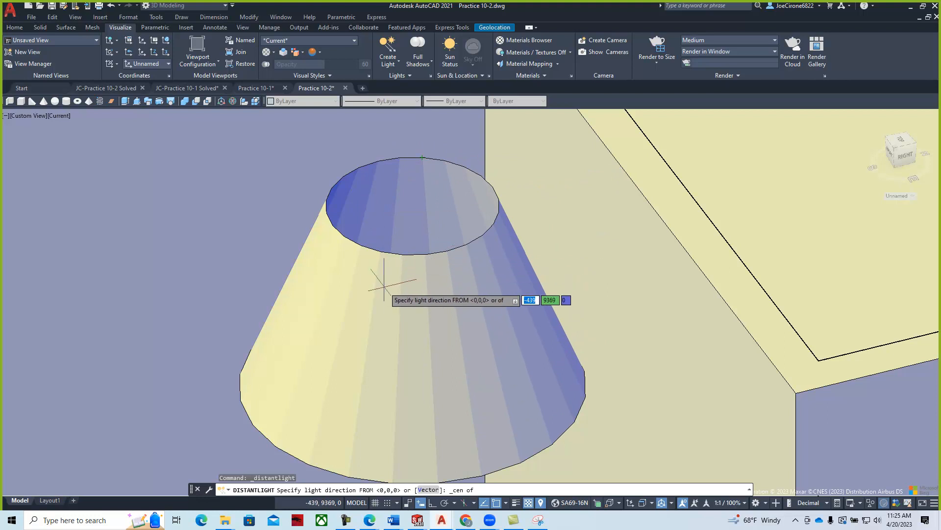
{"action": "scroll", "coordinate": [392, 255], "scroll_direction": "down", "scroll_amount": 4}
{"action": "middle_click_drag", "start_coordinate": [396, 250], "coordinate": [399, 224]}
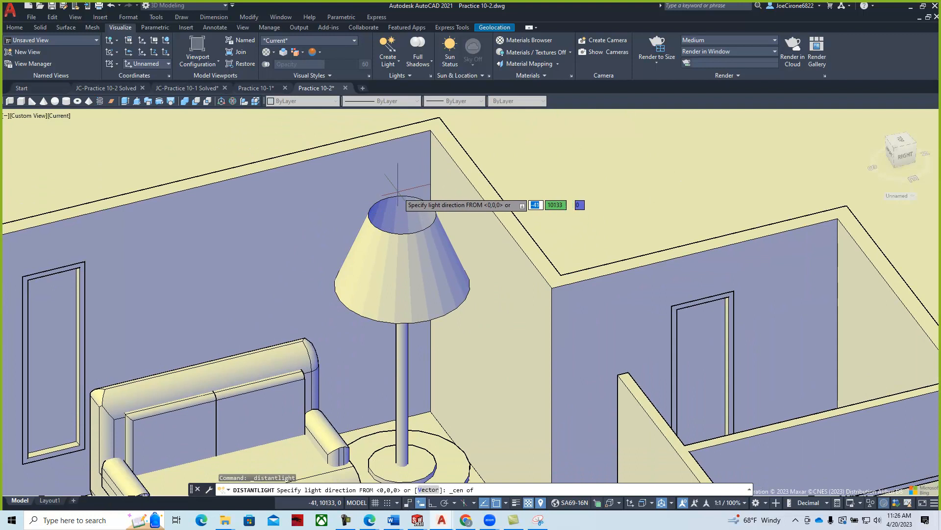
{"action": "right_click", "coordinate": [398, 216], "text": "shift"}
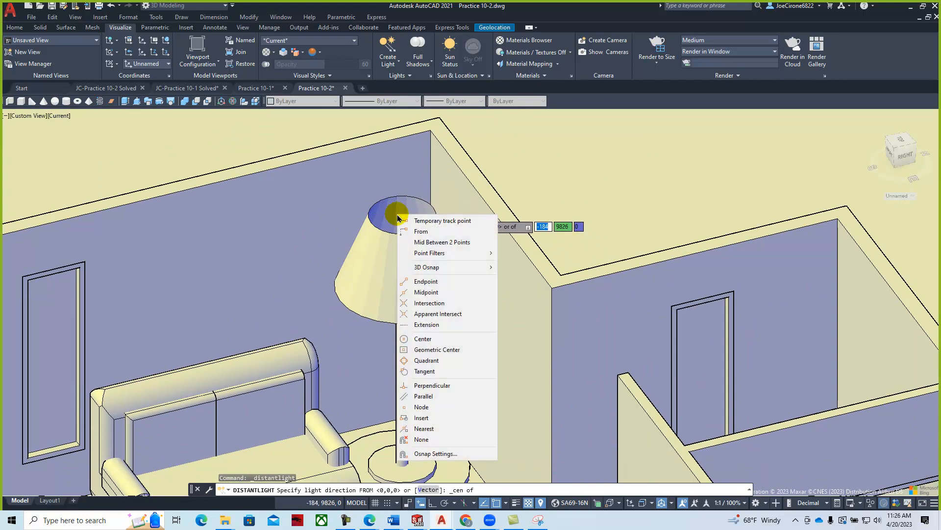
- Turn on 3D Object Snap in the Object Snap settings
{"action": "left_click", "coordinate": [422, 452]}
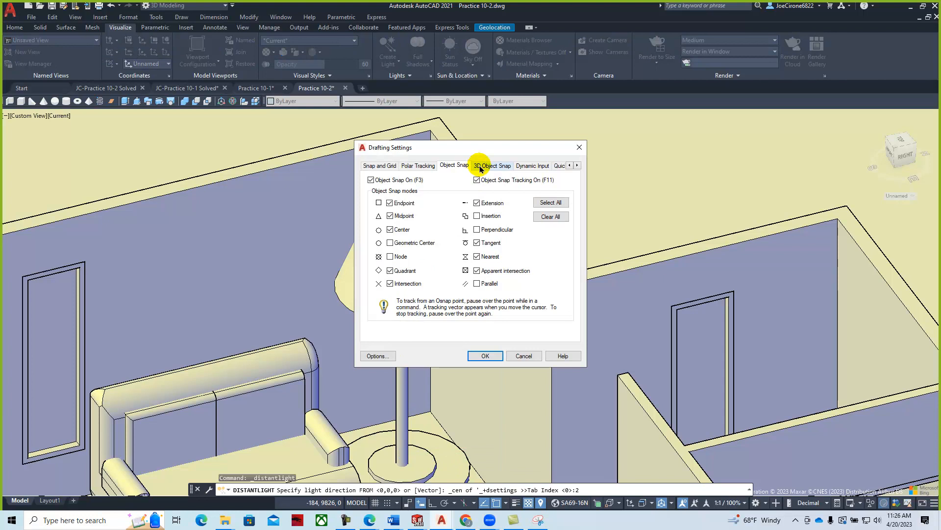
{"action": "left_click", "coordinate": [483, 165]}
{"action": "left_click", "coordinate": [370, 180]}
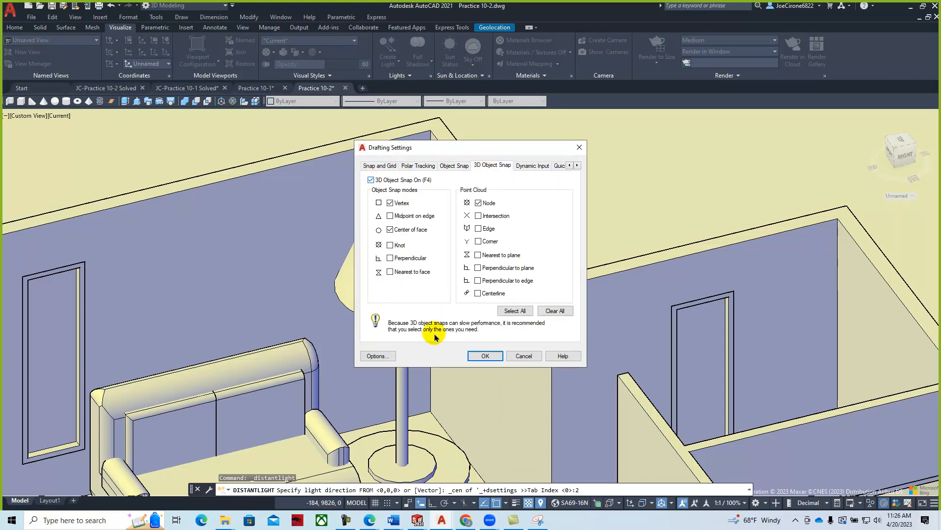
{"action": "left_click", "coordinate": [473, 355]}
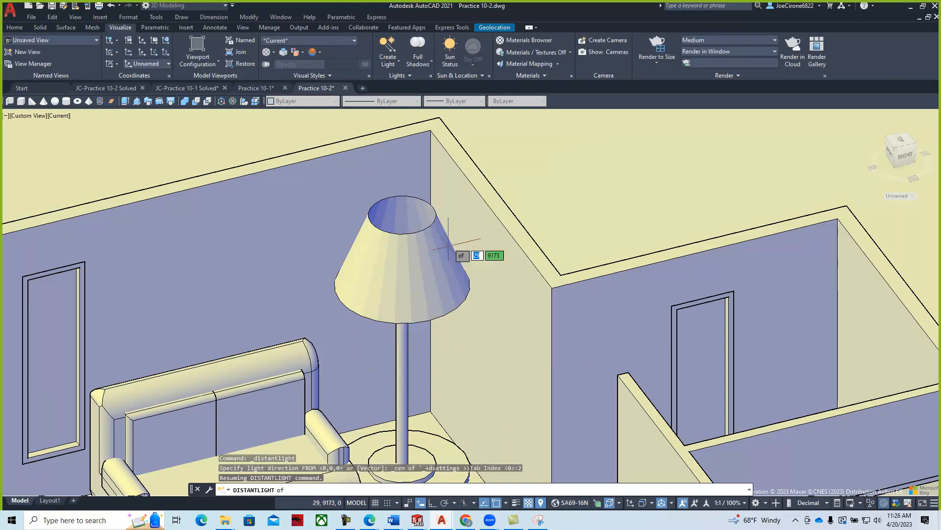
- With ortho on, aim the distant light from the lamp shade's top to its center
{"action": "key", "text": "F8"}
{"action": "right_click", "coordinate": [421, 222], "text": "shift"}
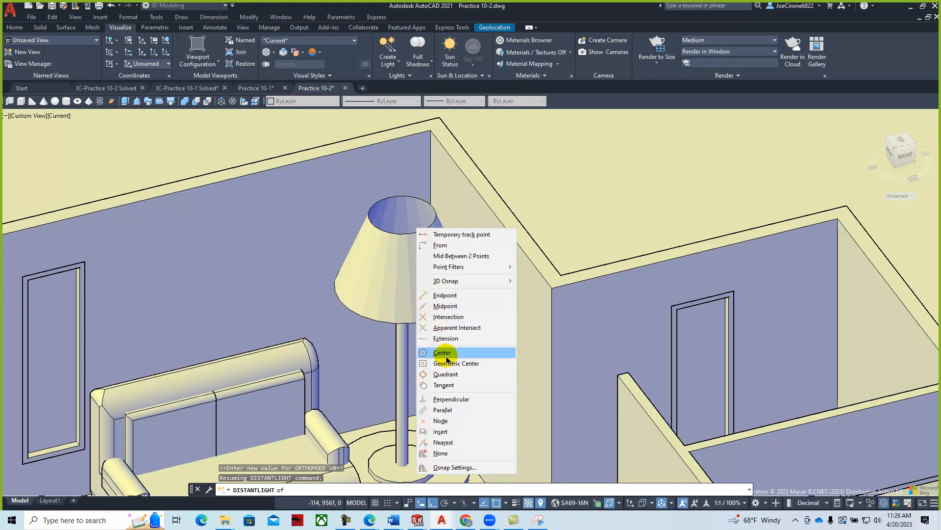
{"action": "left_click", "coordinate": [440, 375]}
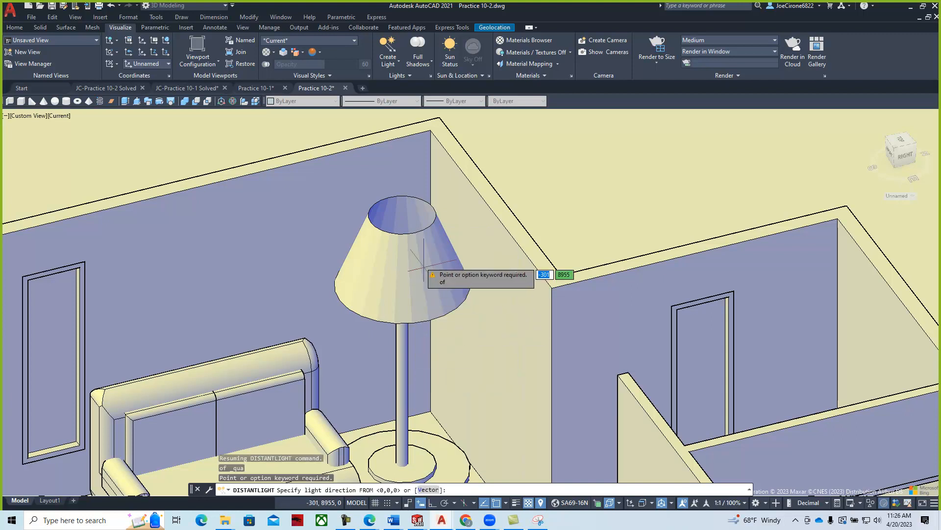
{"action": "left_click", "coordinate": [401, 222]}
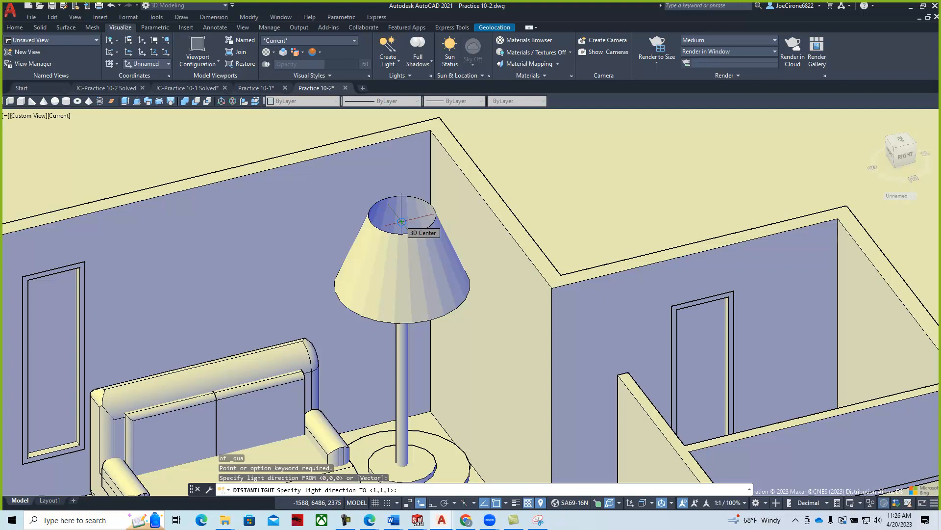
{"action": "left_click", "coordinate": [401, 222]}
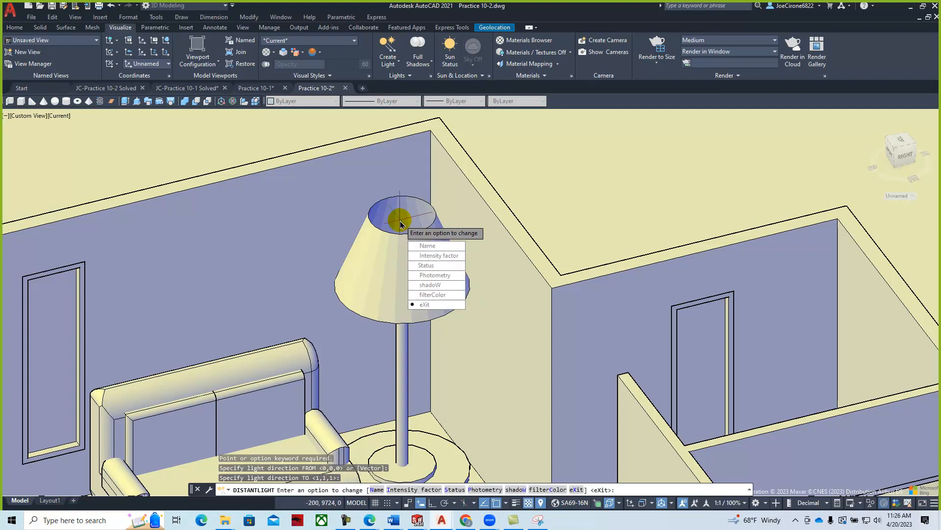
- Name the distant light 'Lamp Light' and give it intensity 3
{"action": "left_click", "coordinate": [427, 246]}
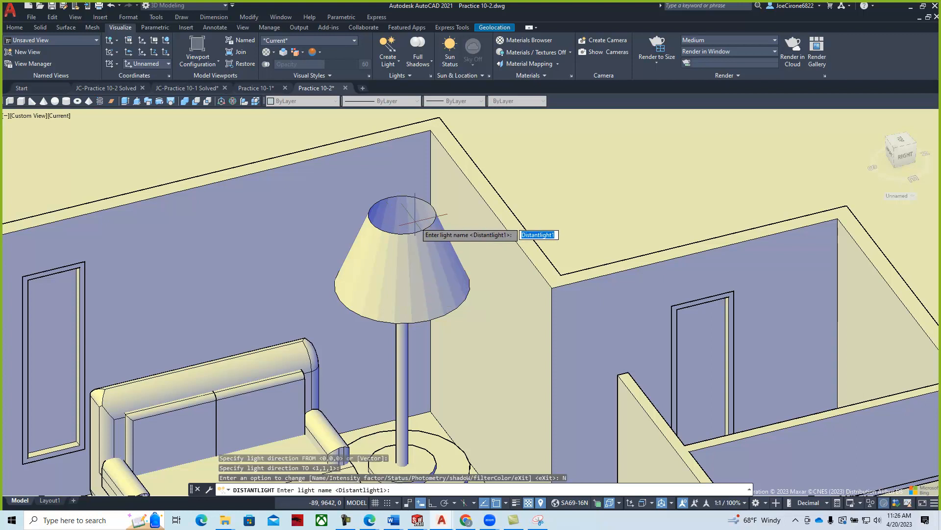
{"action": "type", "text": "Lamp Lig"}
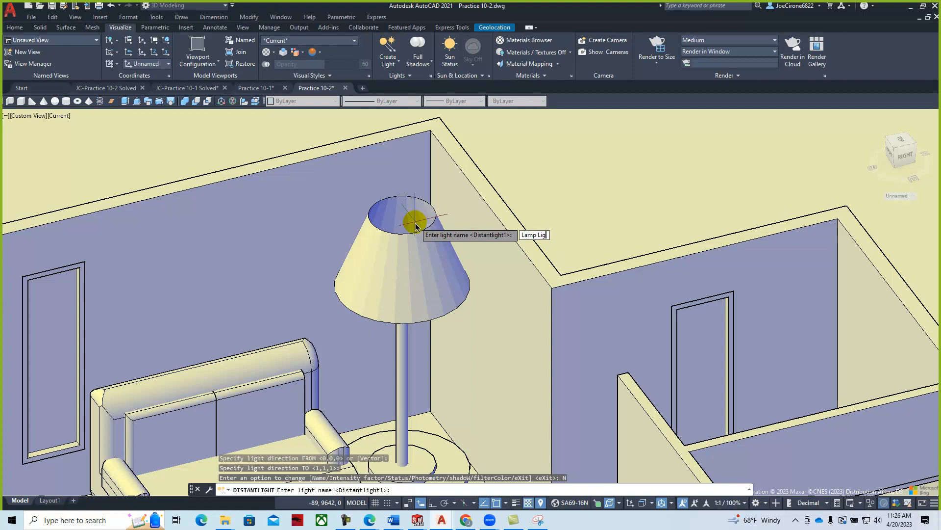
{"action": "type", "text": "ht"}
{"action": "key", "text": "Return"}
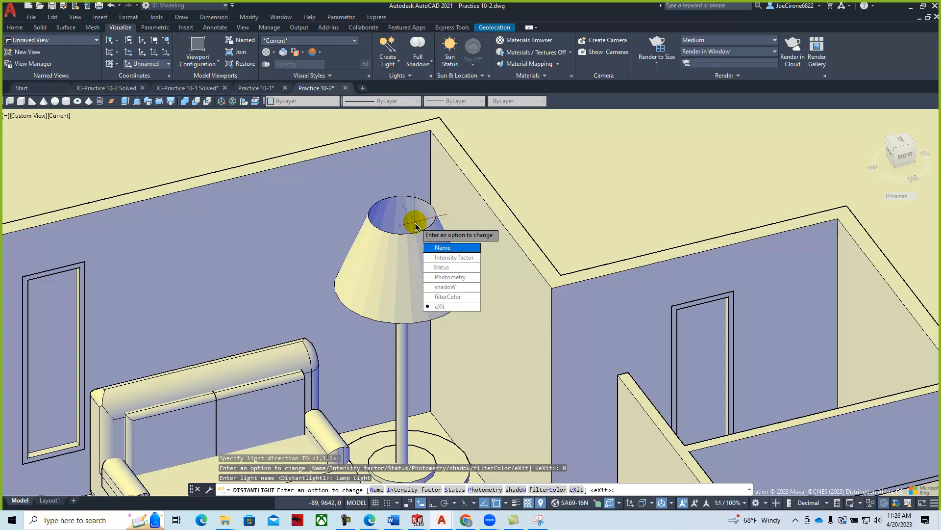
{"action": "left_click", "coordinate": [436, 258]}
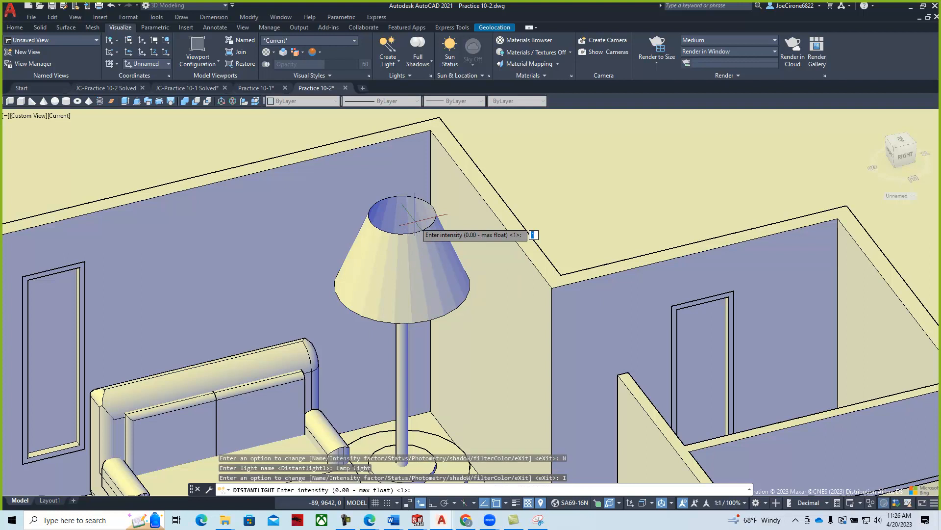
{"action": "type", "text": "3"}
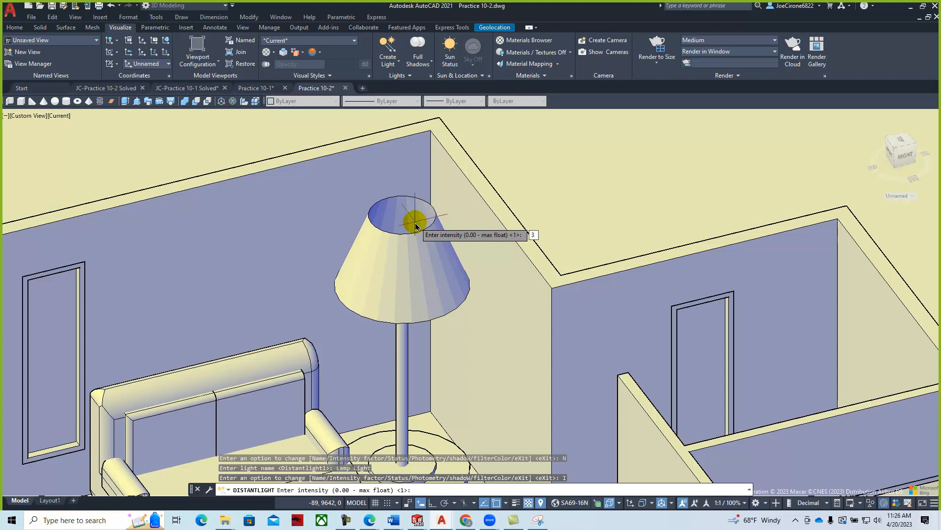
{"action": "key", "text": "Return"}
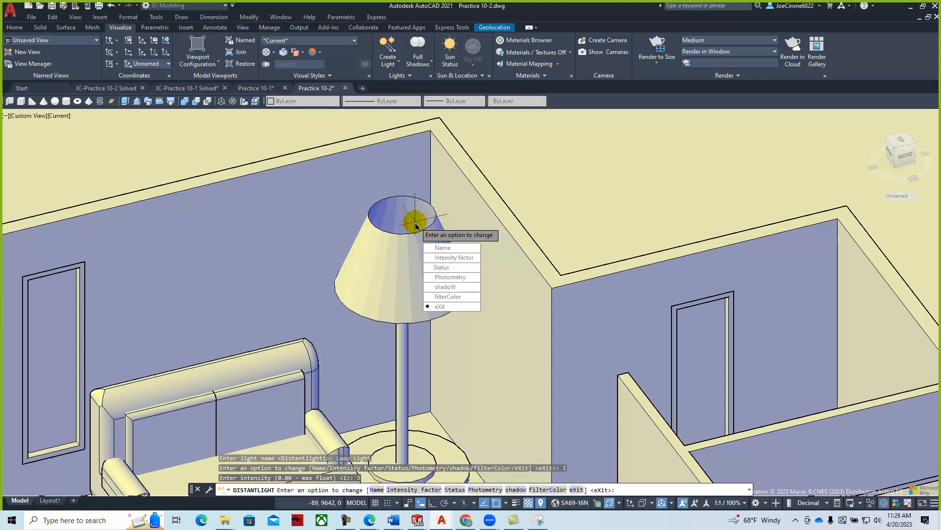
- Set the distant light's status to on
{"action": "type", "text": "S"}
{"action": "key", "text": "Return"}
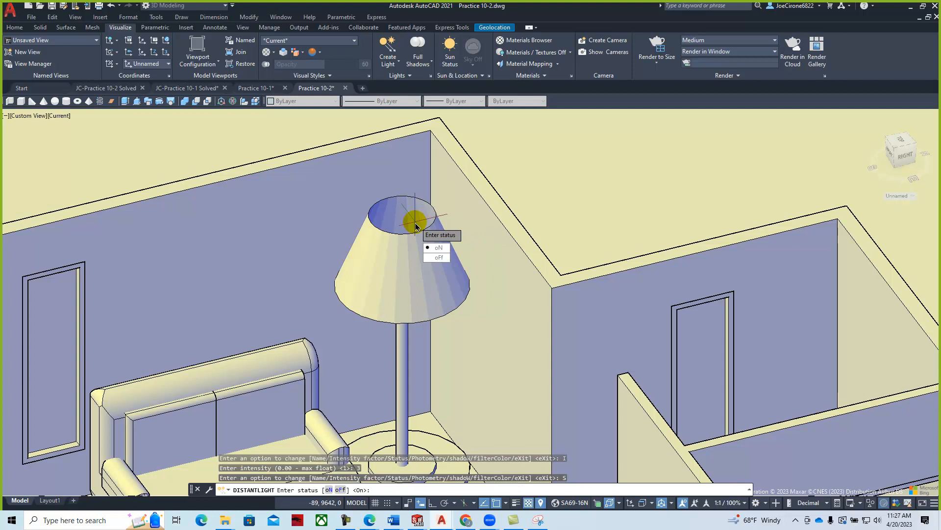
{"action": "type", "text": "N"}
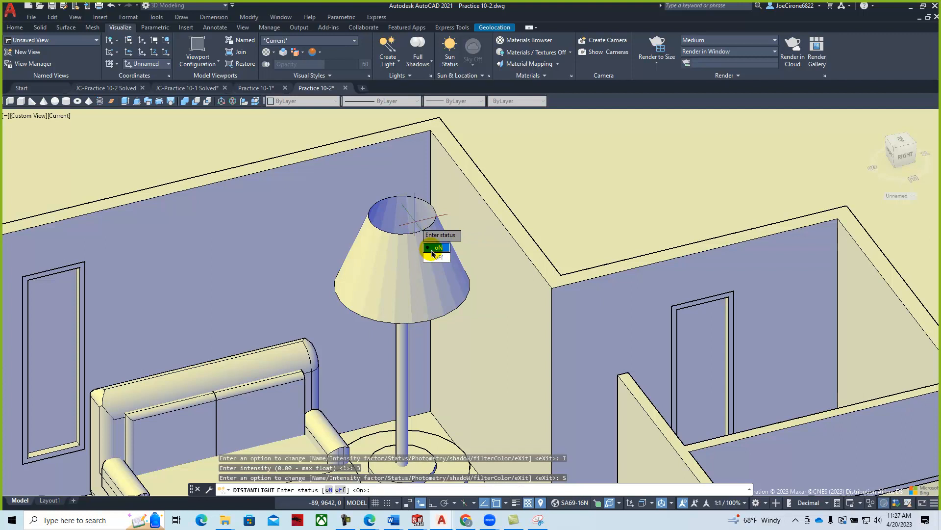
{"action": "key", "text": "Return"}
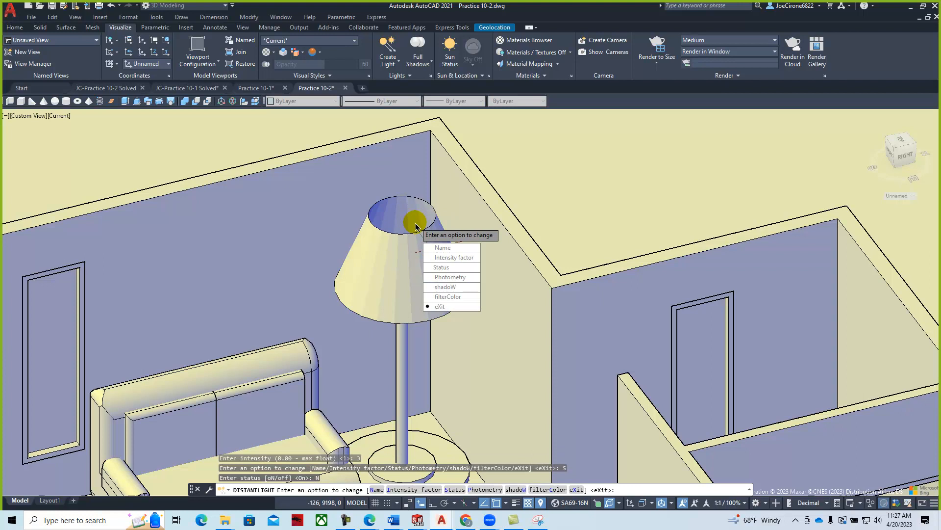
- Give the light soft-mapped shadows with map size 256 and softness 1, then finish
{"action": "left_click", "coordinate": [444, 287]}
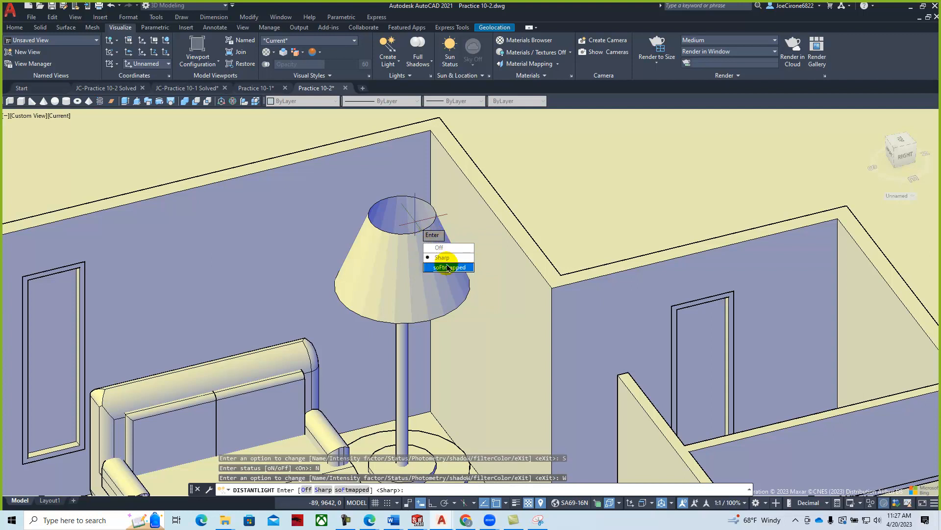
{"action": "type", "text": "F"}
{"action": "key", "text": "Return"}
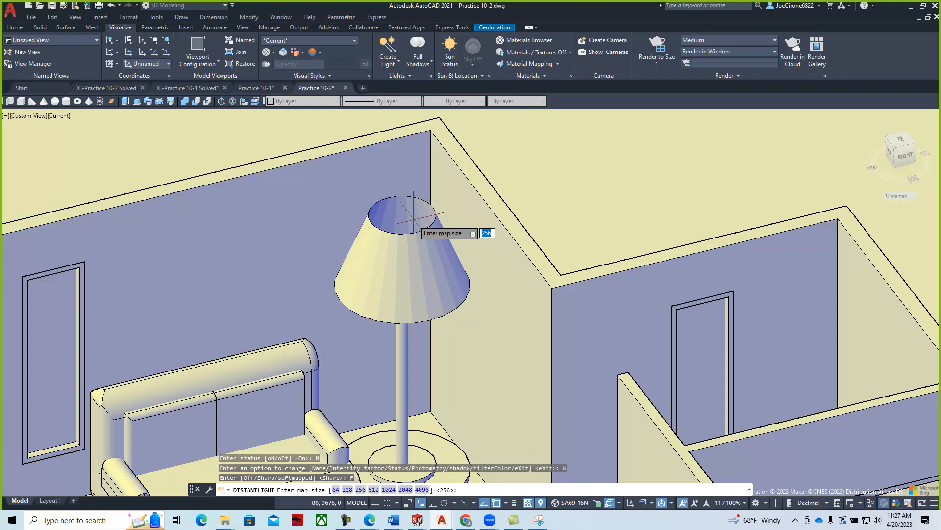
{"action": "key", "text": "Return"}
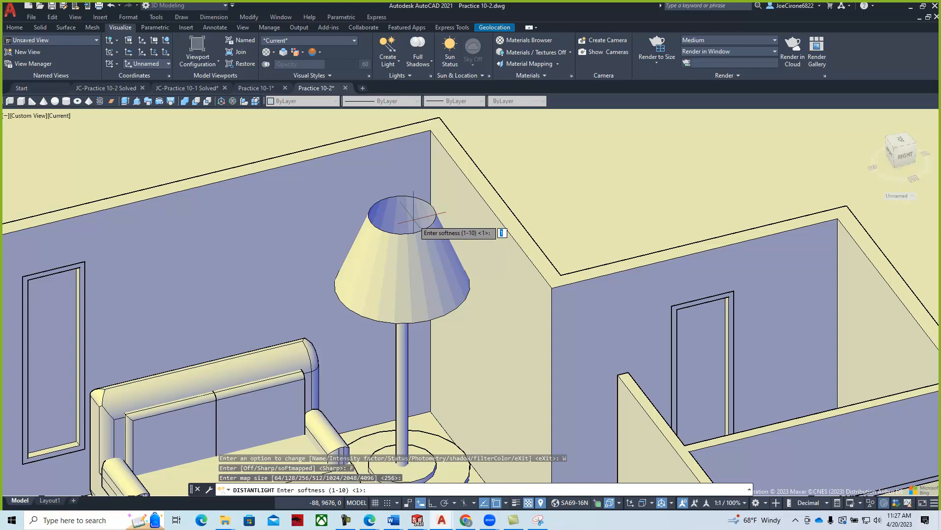
{"action": "right_click", "coordinate": [414, 219]}
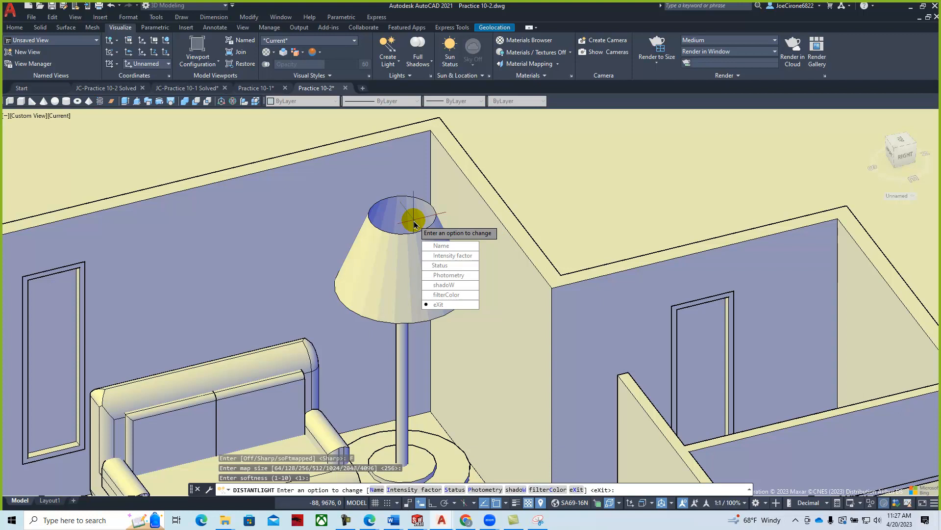
{"action": "left_click", "coordinate": [444, 304]}
- Orbit and zoom out over the room to see the couch, lamp, table and new shadows
{"action": "scroll", "coordinate": [504, 305], "scroll_direction": "down", "scroll_amount": 2}
{"action": "middle_click_drag", "start_coordinate": [504, 305], "coordinate": [616, 434], "text": "shift"}
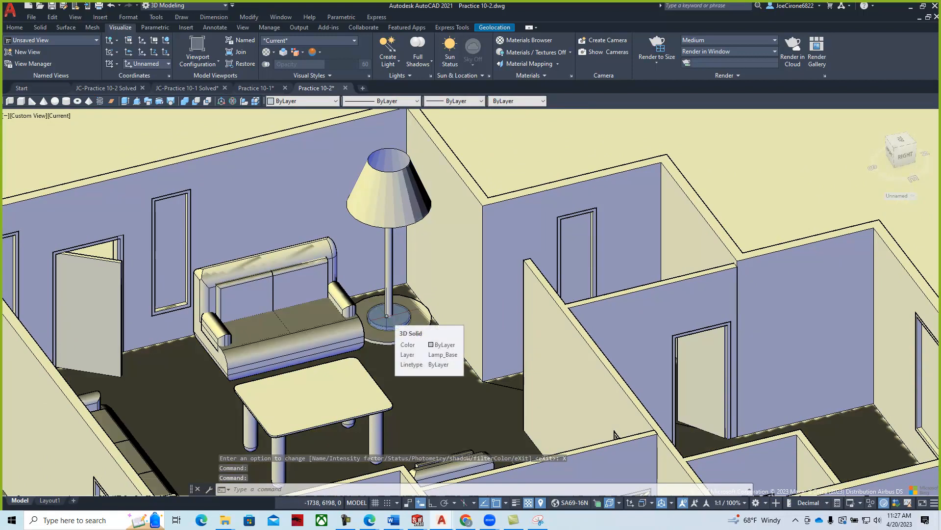
{"action": "scroll", "coordinate": [386, 316], "scroll_direction": "down", "scroll_amount": 2}
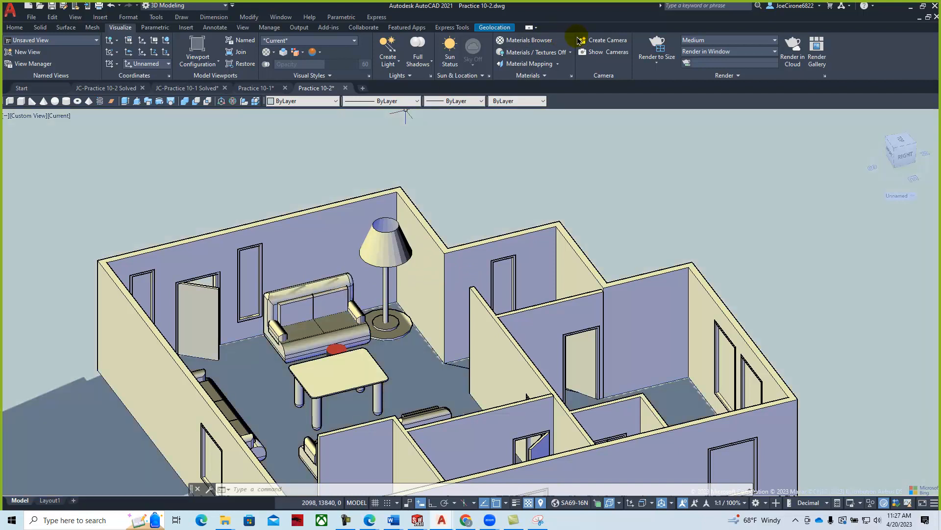
- Place a camera at the near end of the room and name it 'Couch Cam'
{"action": "left_click", "coordinate": [600, 42]}
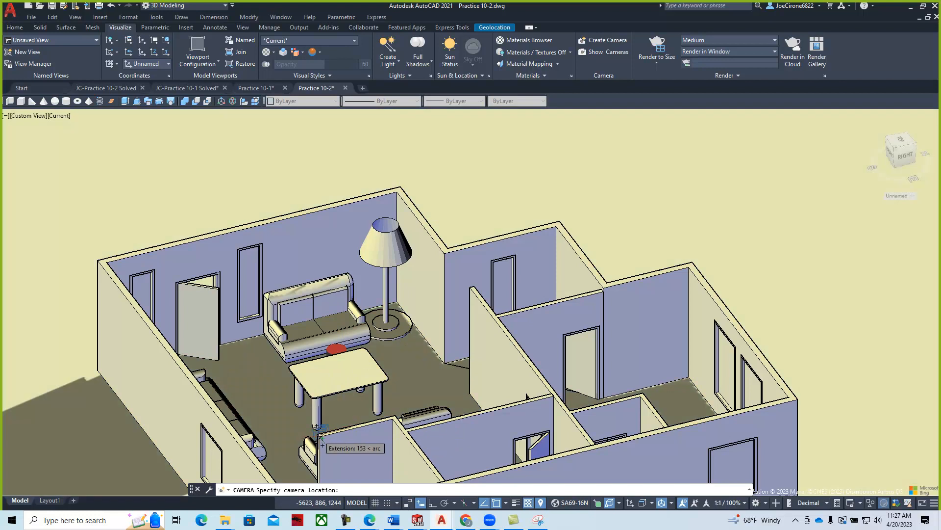
{"action": "left_click", "coordinate": [321, 445]}
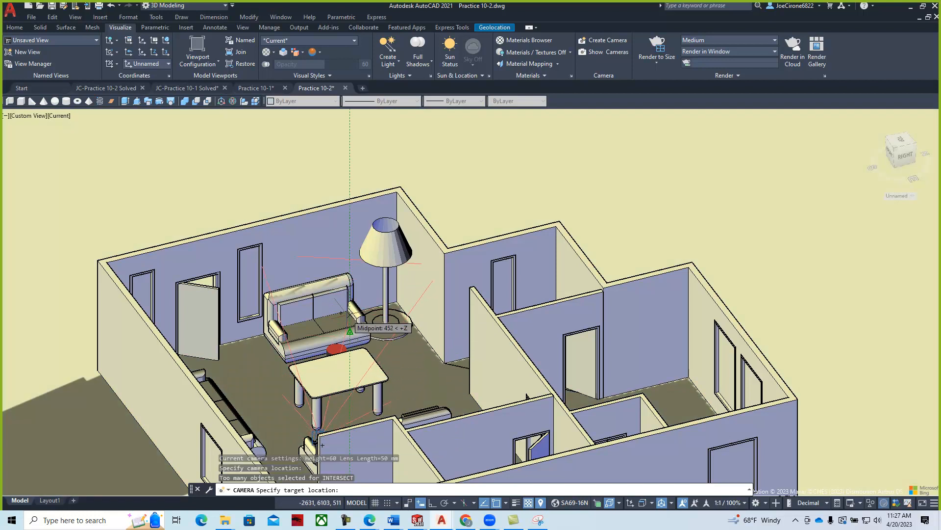
{"action": "left_click", "coordinate": [350, 330]}
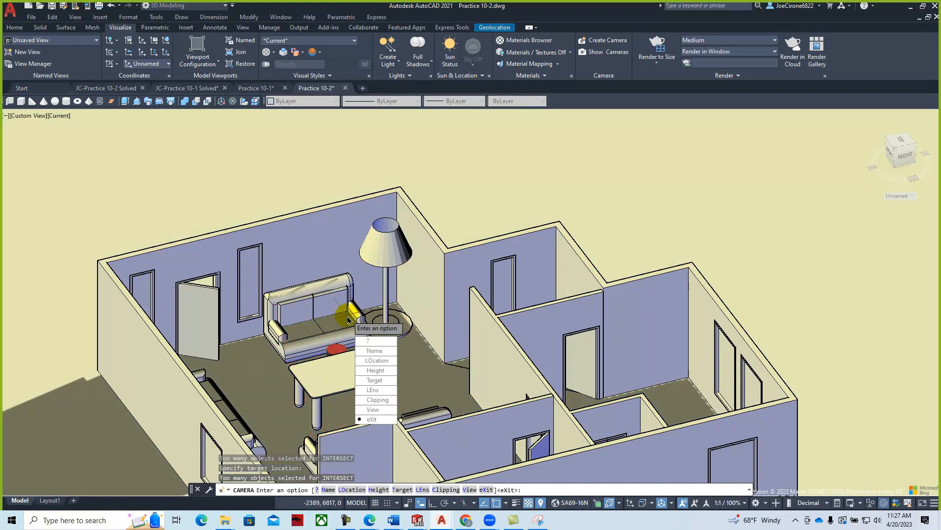
{"action": "left_click", "coordinate": [375, 351]}
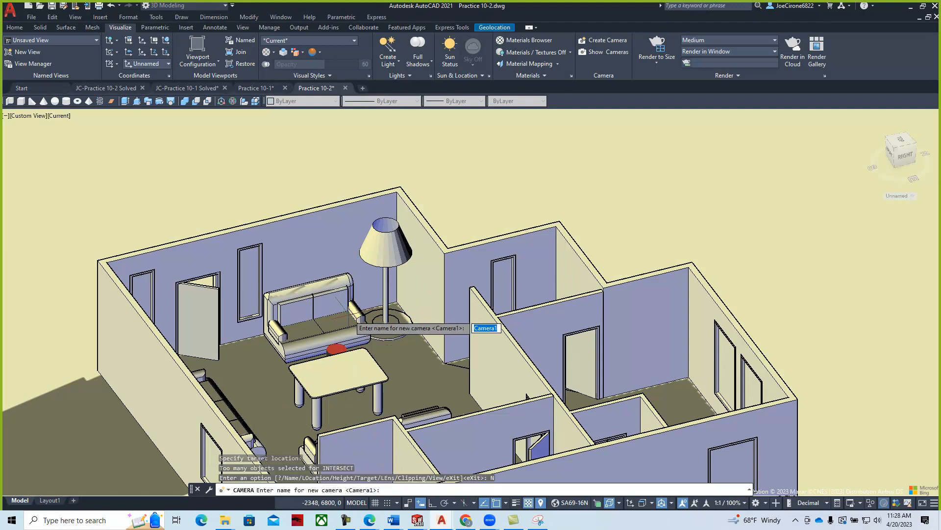
{"action": "type", "text": "Couch Cam"}
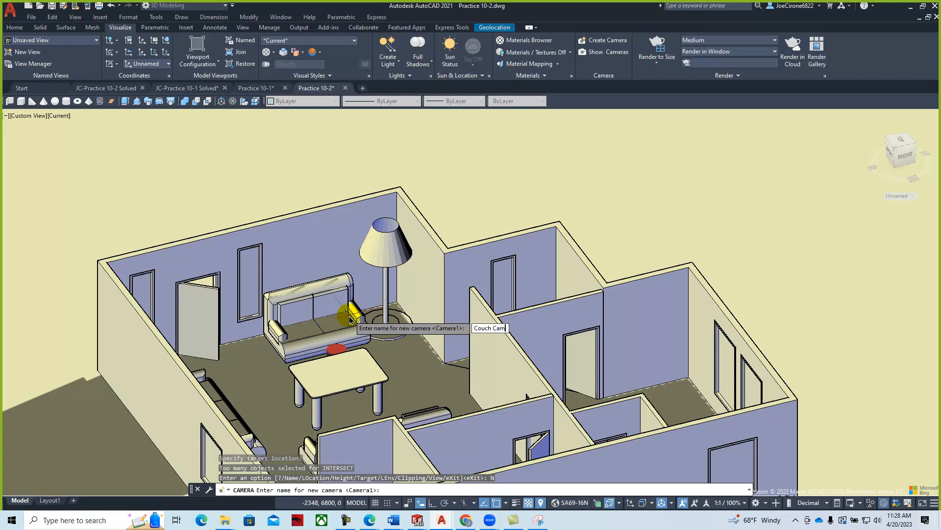
{"action": "key", "text": "Return"}
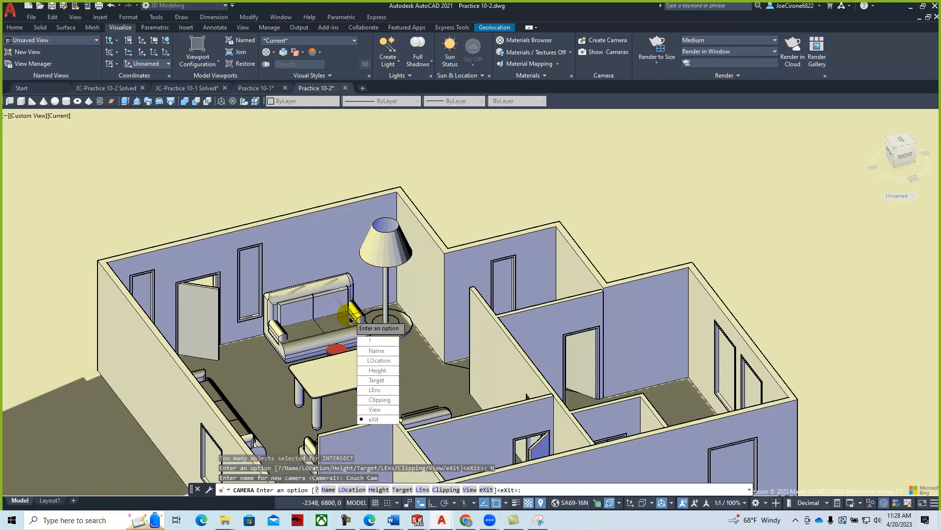
- Aim the camera at the floor lamp's pole, set a 25 mm lens, and view through it
{"action": "left_click", "coordinate": [376, 380]}
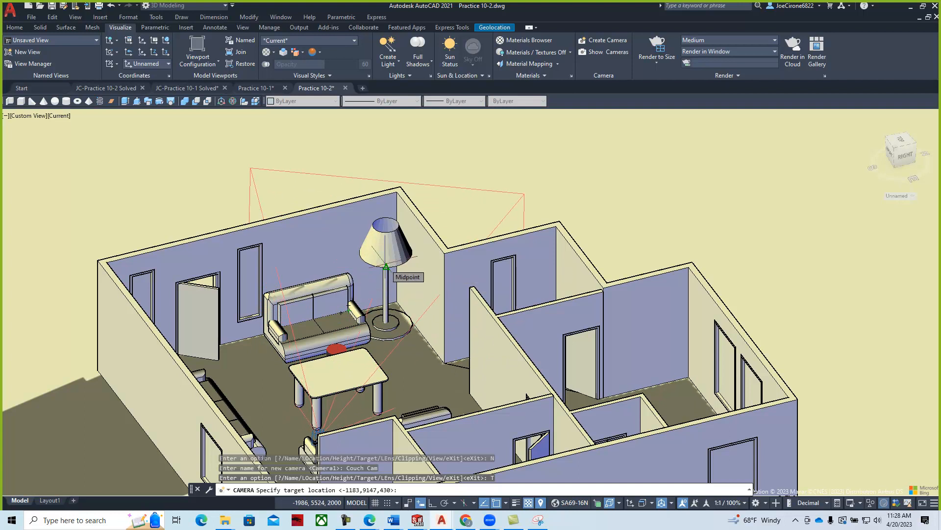
{"action": "left_click", "coordinate": [384, 294]}
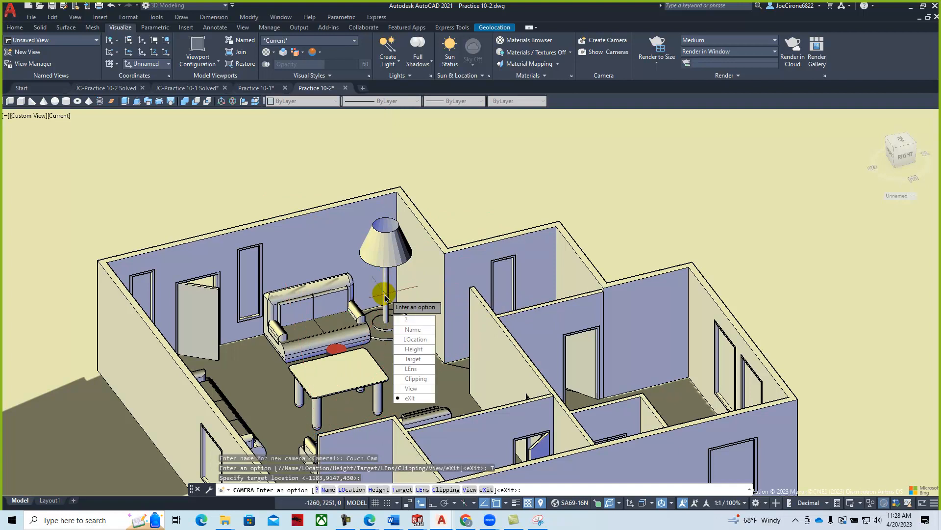
{"action": "left_click", "coordinate": [413, 369]}
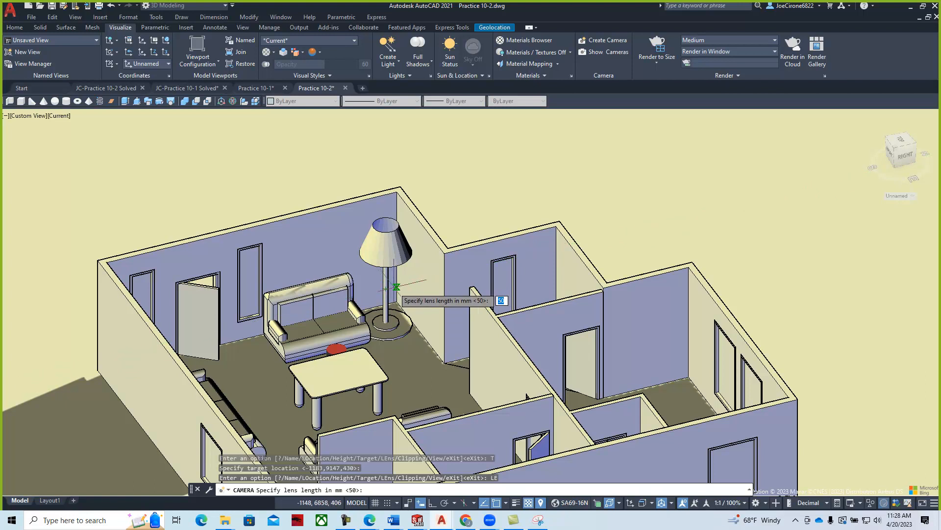
{"action": "type", "text": "2"}
{"action": "key", "text": "Return"}
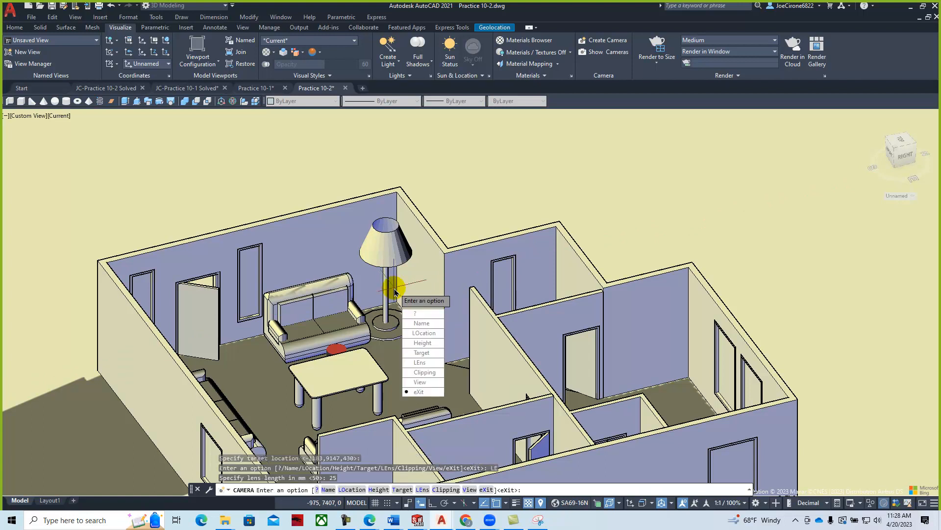
{"action": "left_click", "coordinate": [417, 380]}
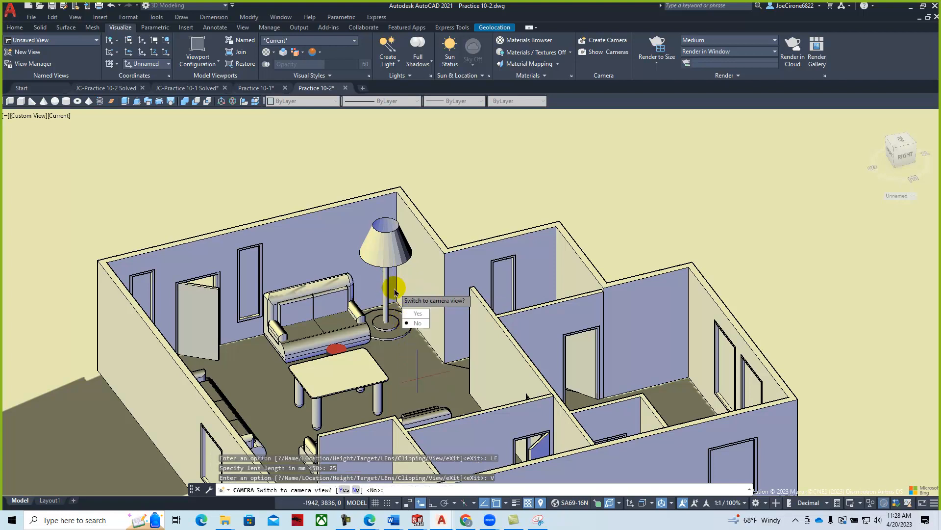
{"action": "left_click", "coordinate": [417, 314]}
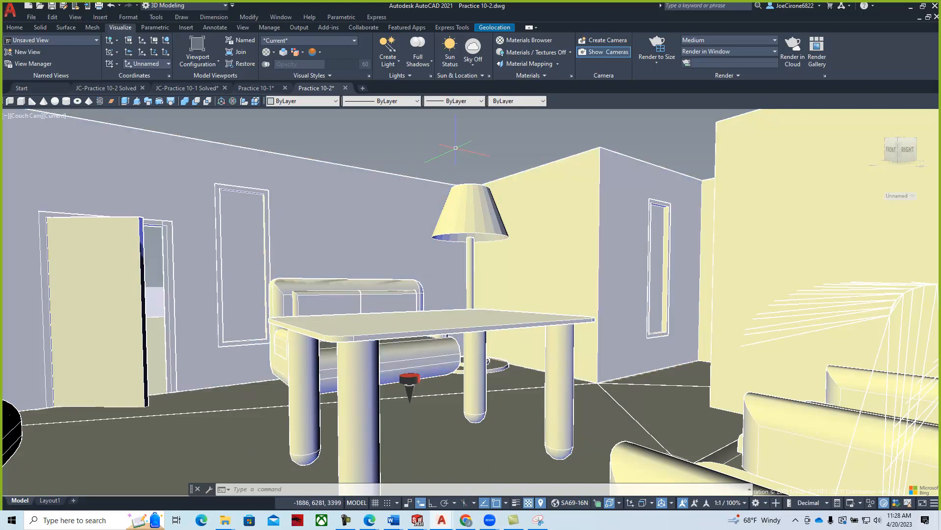
{"action": "type", "text": "camera"}
{"action": "key", "text": "Return"}
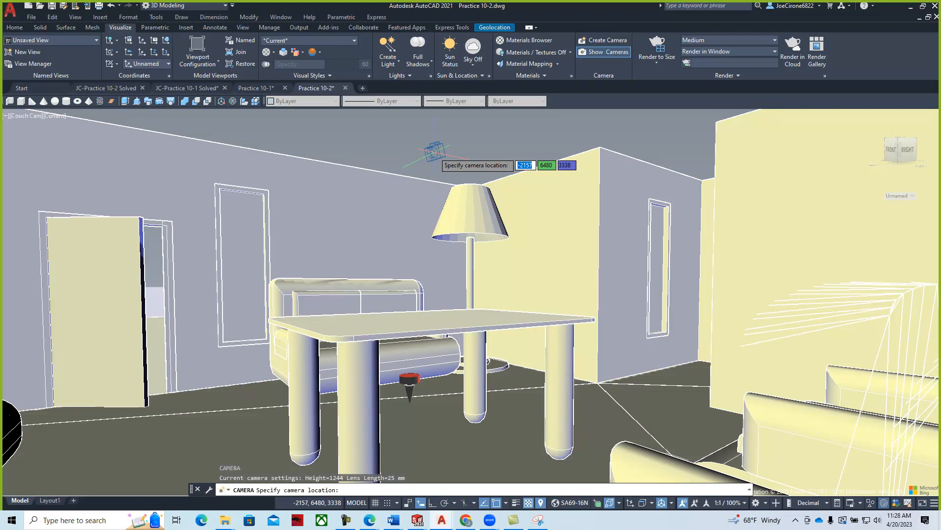
{"action": "key", "text": "Escape"}
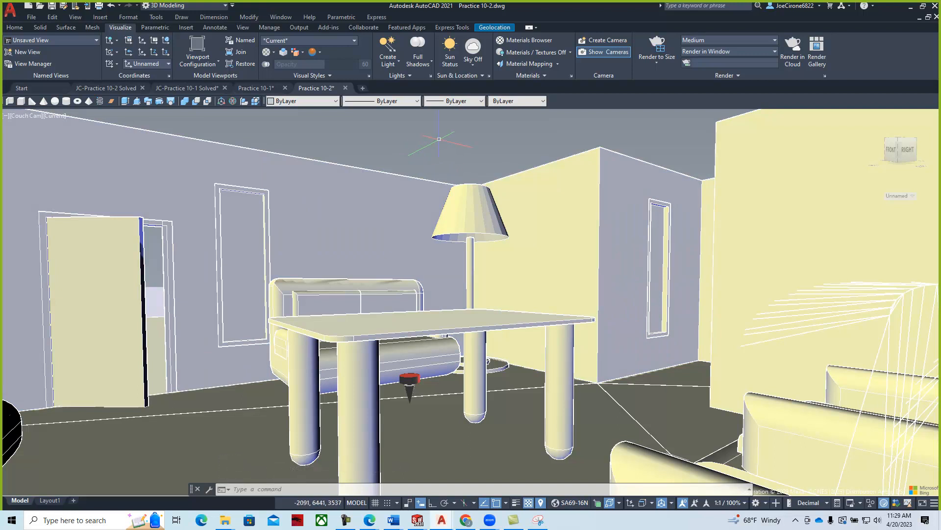
- Open the Materials Browser and dock it, widened, beside the drawing
{"action": "left_click", "coordinate": [530, 44]}
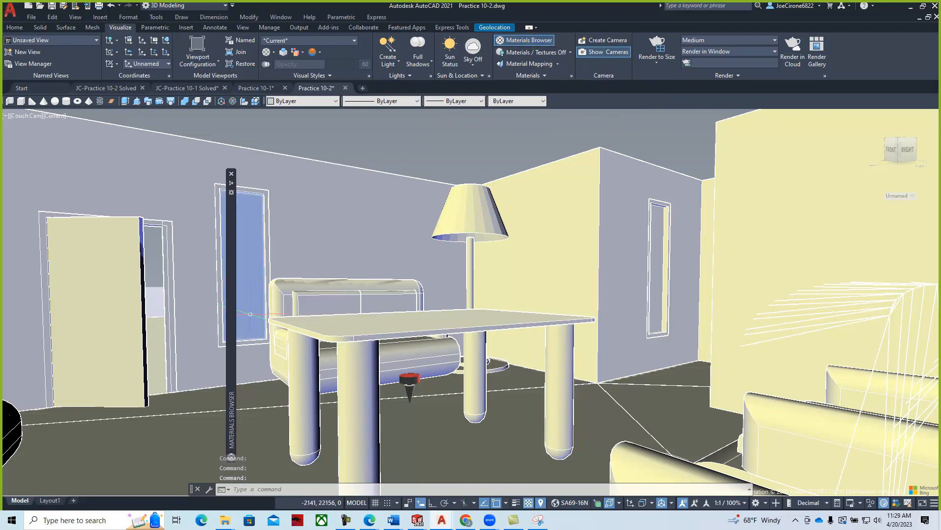
{"action": "mouse_move", "coordinate": [234, 320]}
{"action": "left_click_drag", "start_coordinate": [234, 320], "coordinate": [552, 278]}
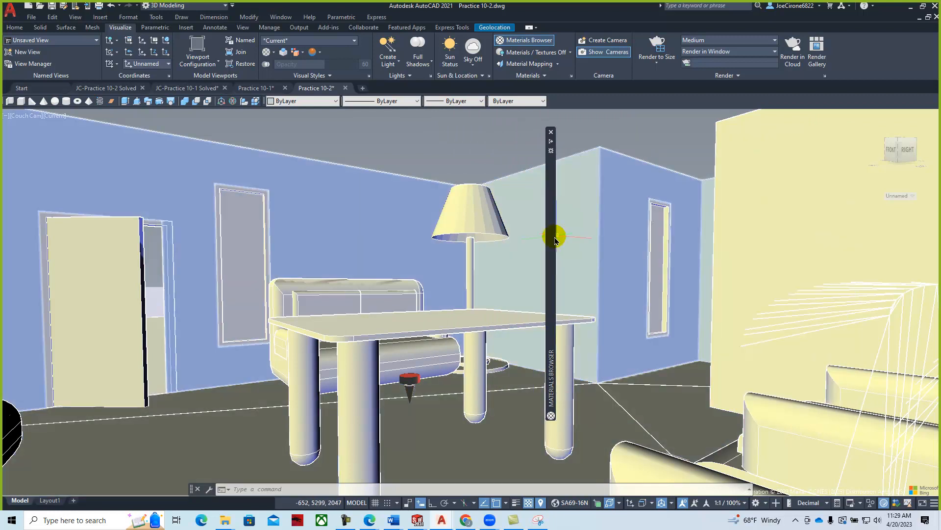
{"action": "mouse_move", "coordinate": [554, 240]}
{"action": "left_click_drag", "start_coordinate": [555, 239], "coordinate": [6, 248]}
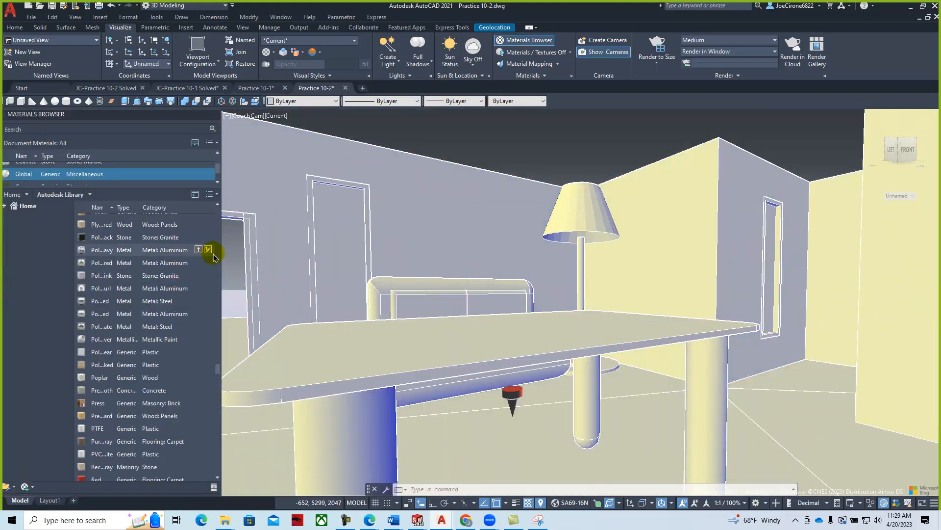
{"action": "left_click_drag", "start_coordinate": [224, 245], "coordinate": [290, 242]}
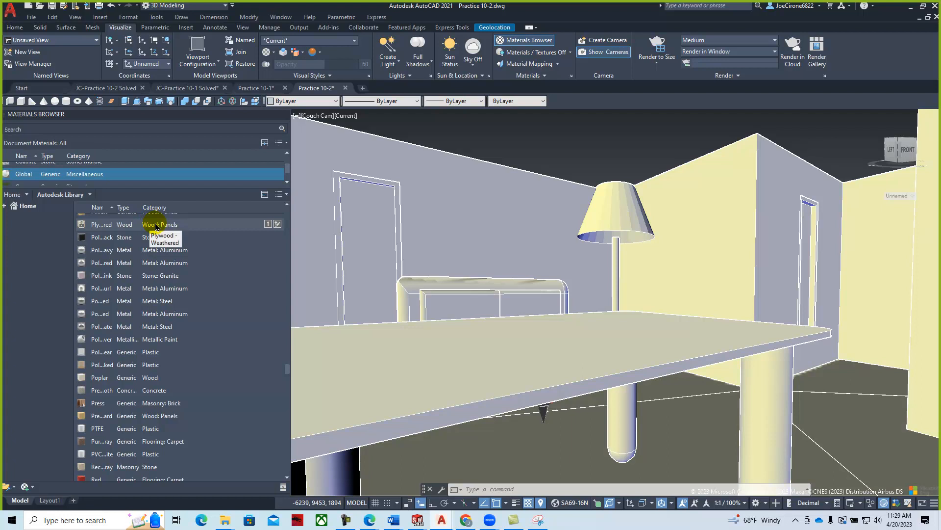
- Add the wood panels library material to the Document Materials
{"action": "scroll", "coordinate": [157, 227], "scroll_direction": "up", "scroll_amount": 1}
{"action": "scroll", "coordinate": [147, 176], "scroll_direction": "down", "scroll_amount": 1}
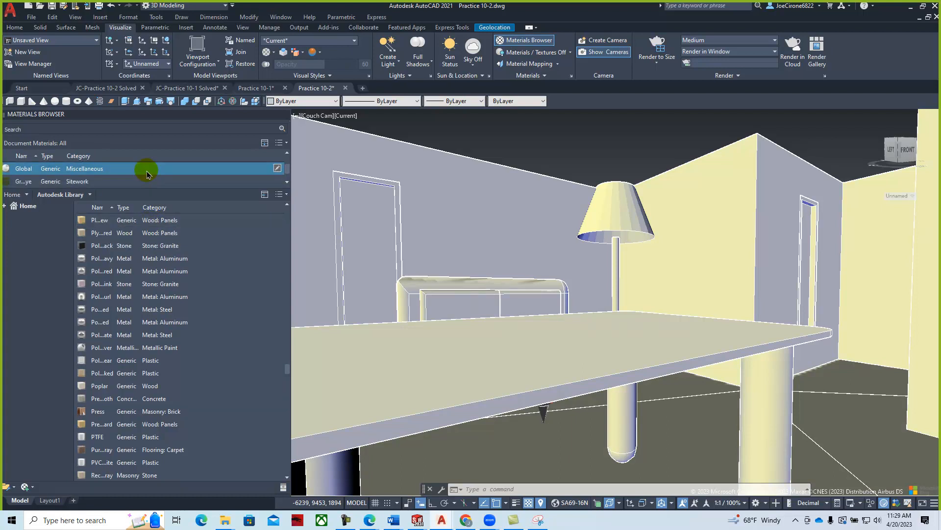
{"action": "right_click", "coordinate": [160, 224]}
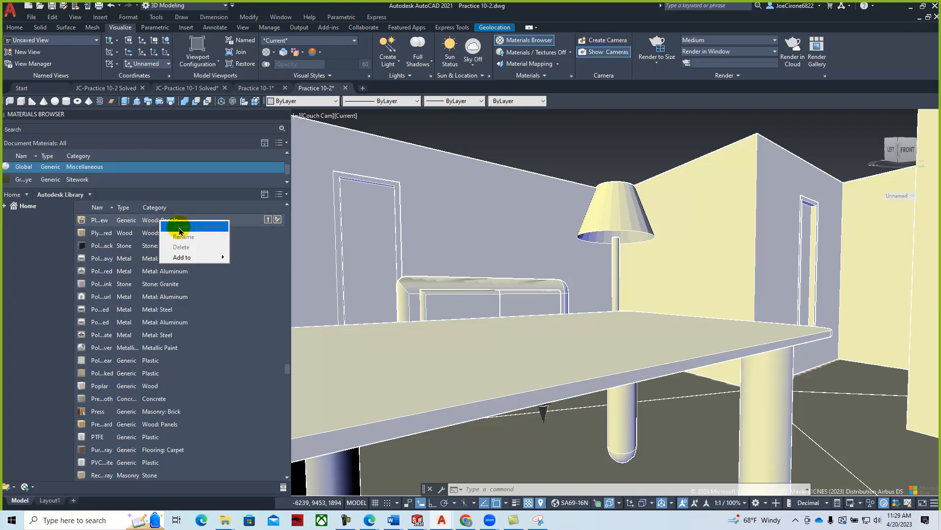
{"action": "mouse_move", "coordinate": [189, 258]}
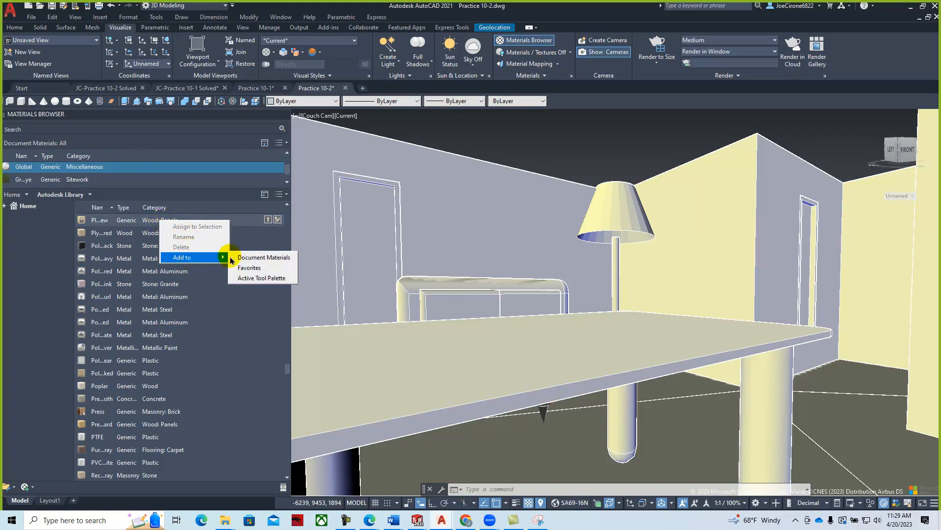
{"action": "left_click", "coordinate": [272, 260]}
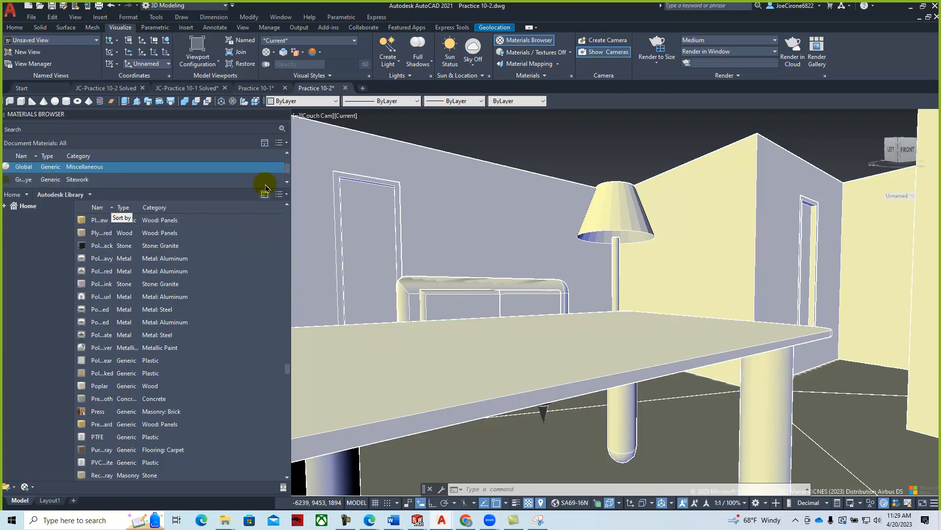
- Apply the Generic Wood material to the coffee table
{"action": "left_click_drag", "start_coordinate": [289, 167], "coordinate": [290, 159]}
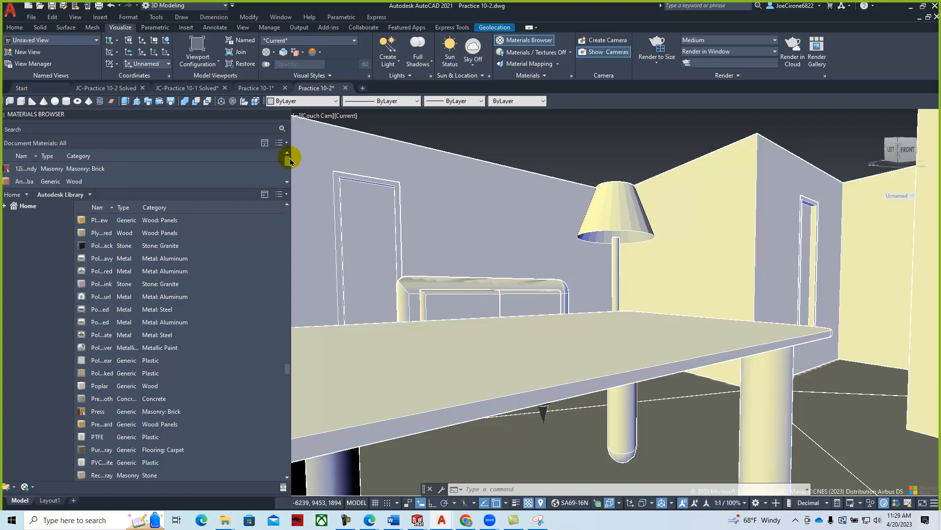
{"action": "left_click", "coordinate": [73, 179]}
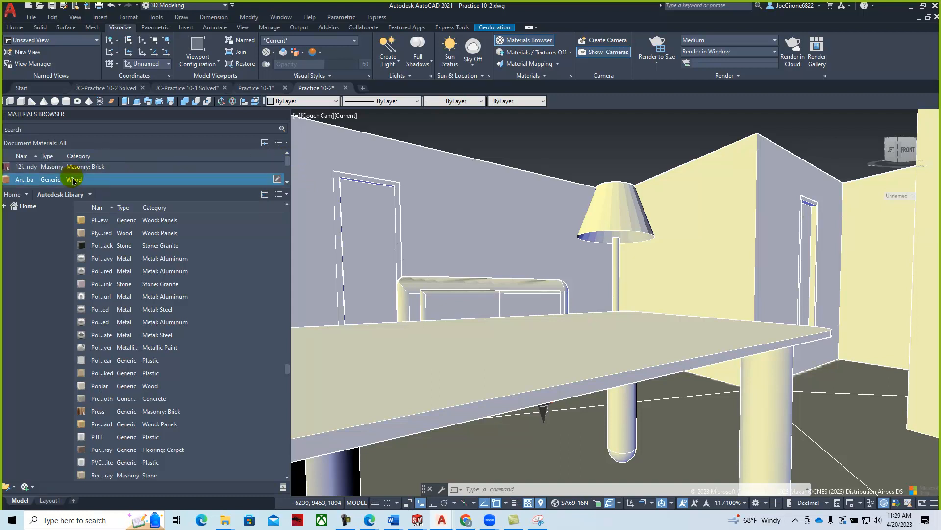
{"action": "left_click_drag", "start_coordinate": [73, 180], "coordinate": [575, 353]}
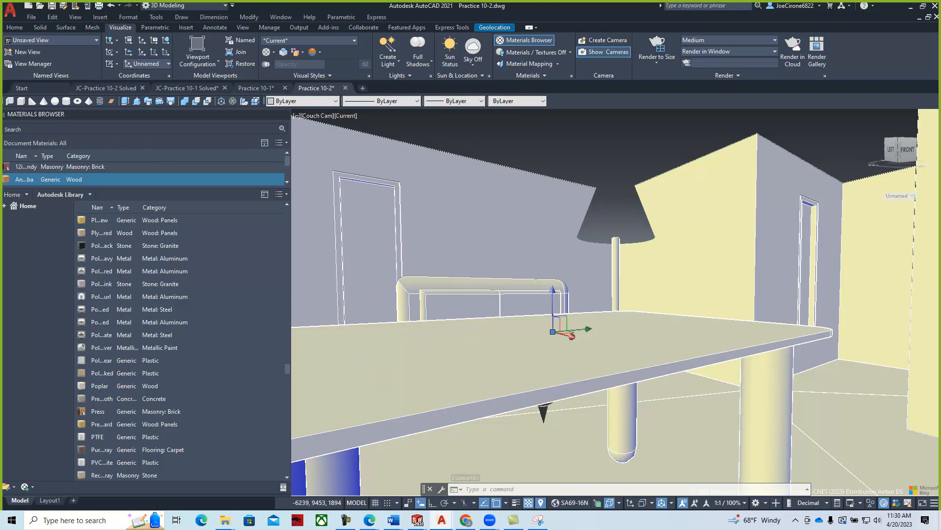
{"action": "left_click", "coordinate": [347, 117]}
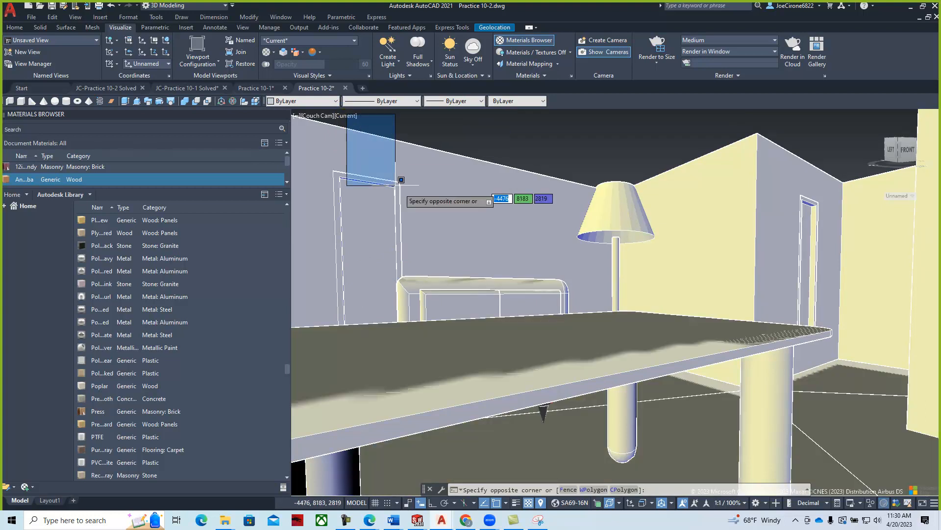
{"action": "key", "text": "Escape"}
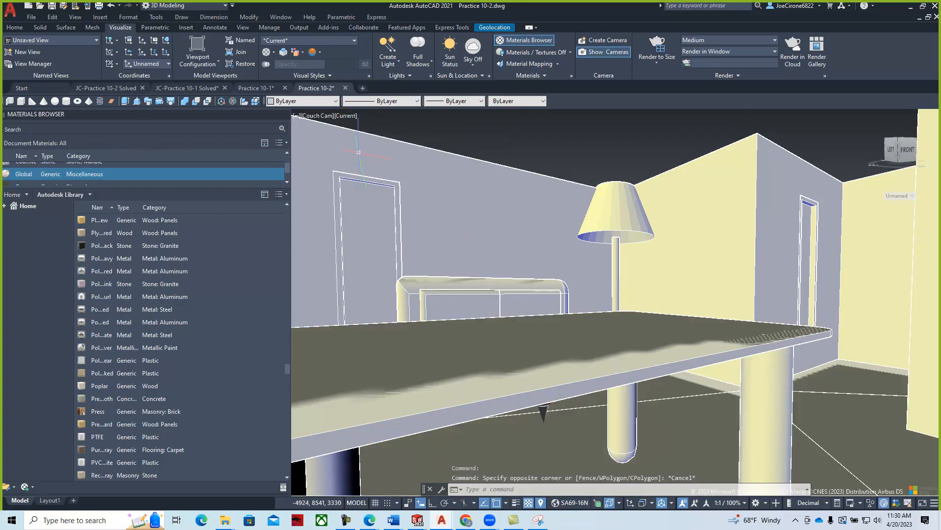
- Switch the viewport to the Realistic visual style and close the Materials Browser
{"action": "left_click", "coordinate": [347, 118]}
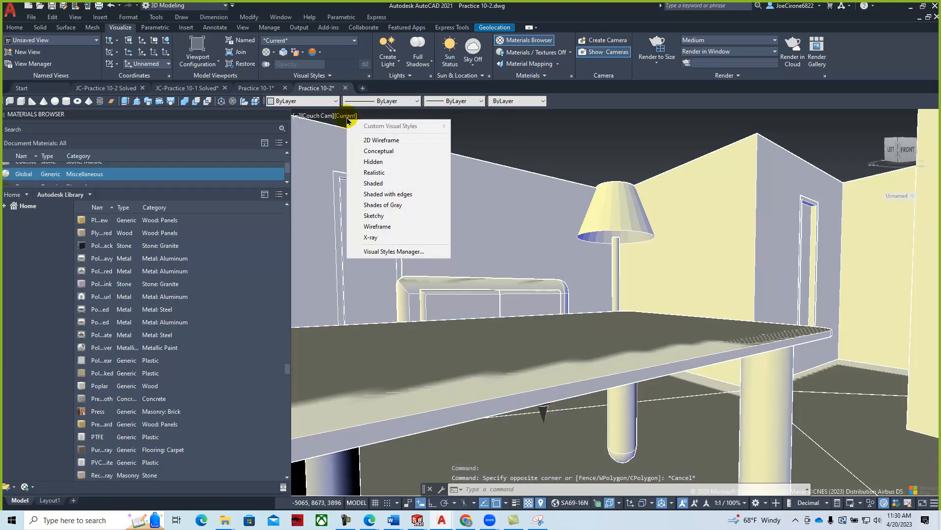
{"action": "left_click", "coordinate": [375, 173]}
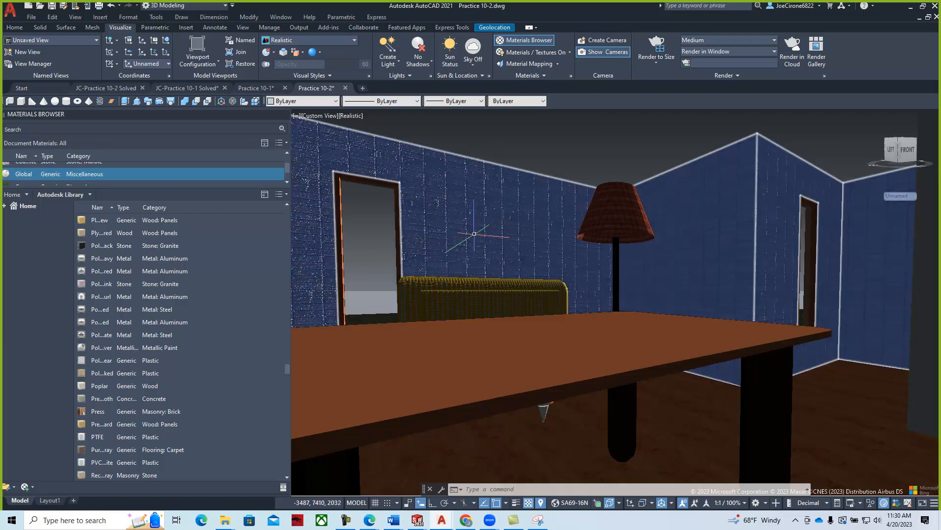
{"action": "mouse_move", "coordinate": [432, 224]}
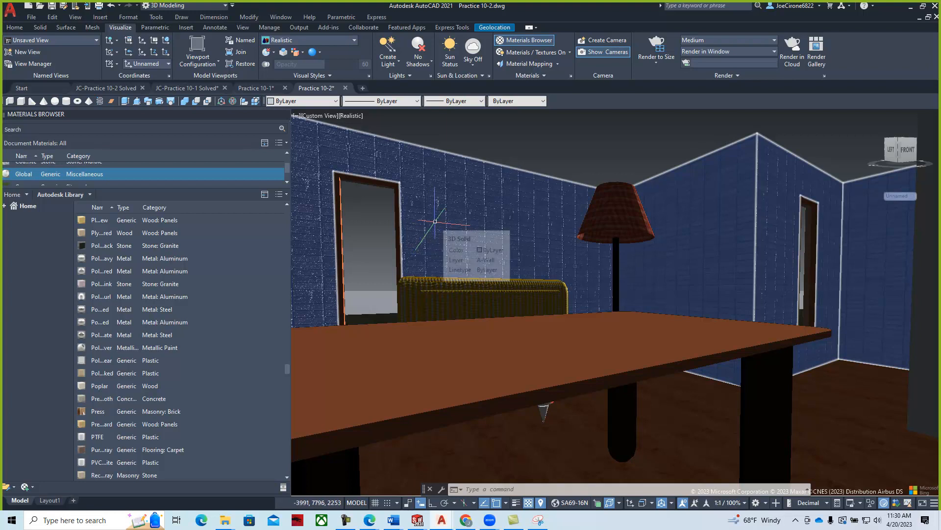
{"action": "scroll", "coordinate": [128, 182], "scroll_direction": "up", "scroll_amount": 1}
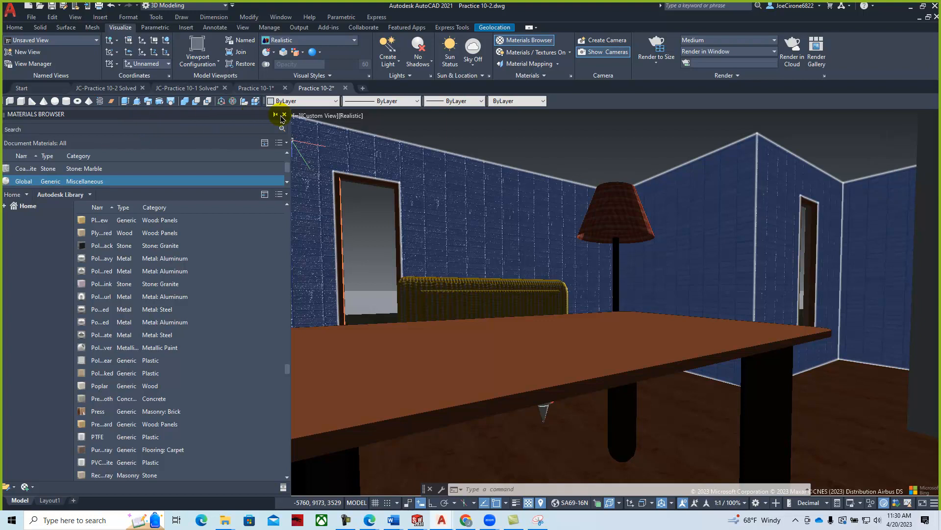
{"action": "left_click", "coordinate": [285, 115]}
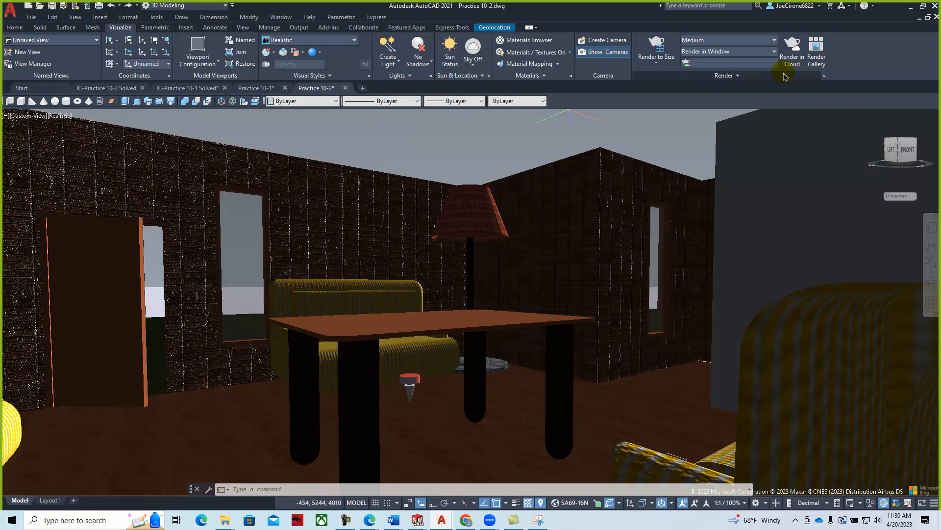
- Save Practice 10-2 and submit all model views for cloud rendering, retrying after the connection error
{"action": "left_click", "coordinate": [790, 47]}
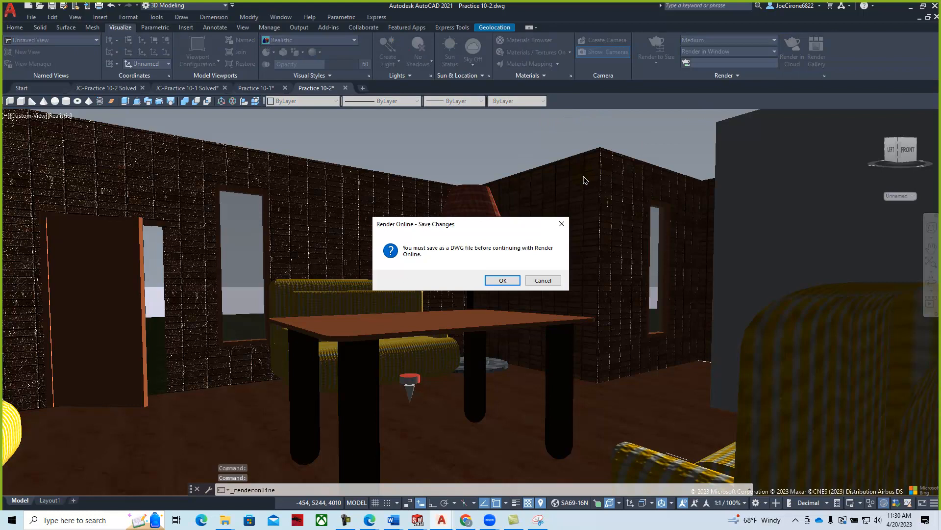
{"action": "left_click", "coordinate": [497, 281]}
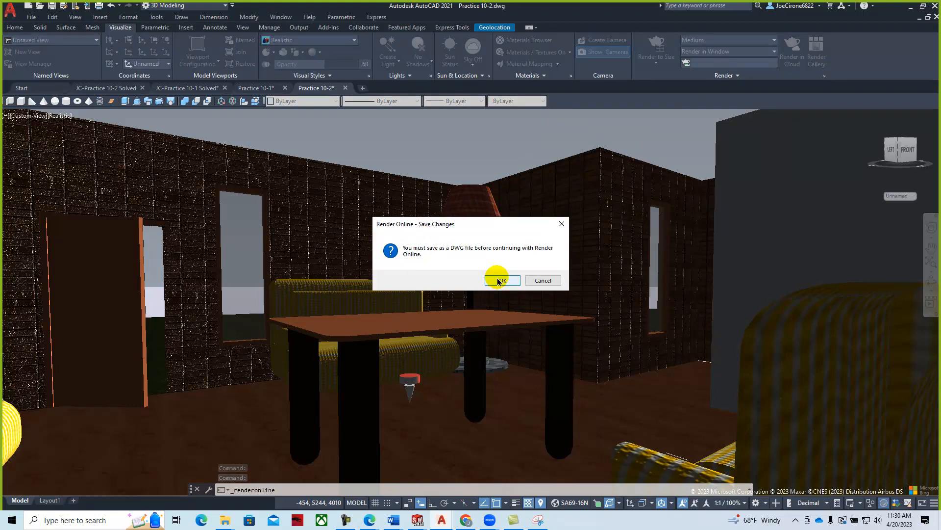
{"action": "left_click", "coordinate": [498, 281]}
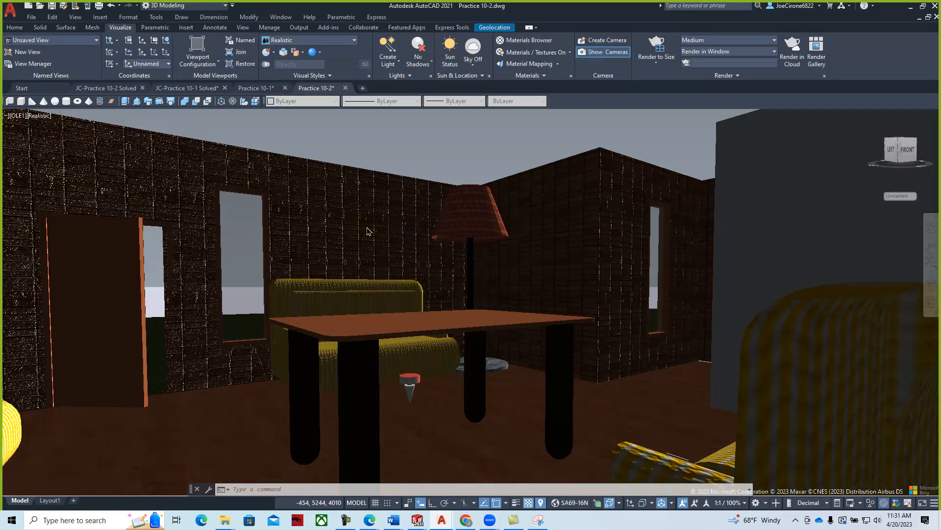
{"action": "left_click", "coordinate": [368, 230]}
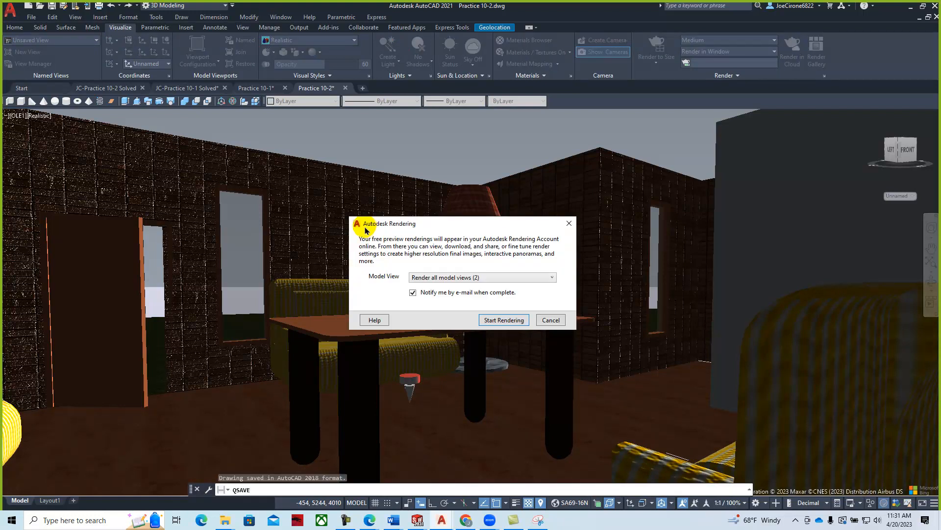
{"action": "left_click", "coordinate": [501, 321]}
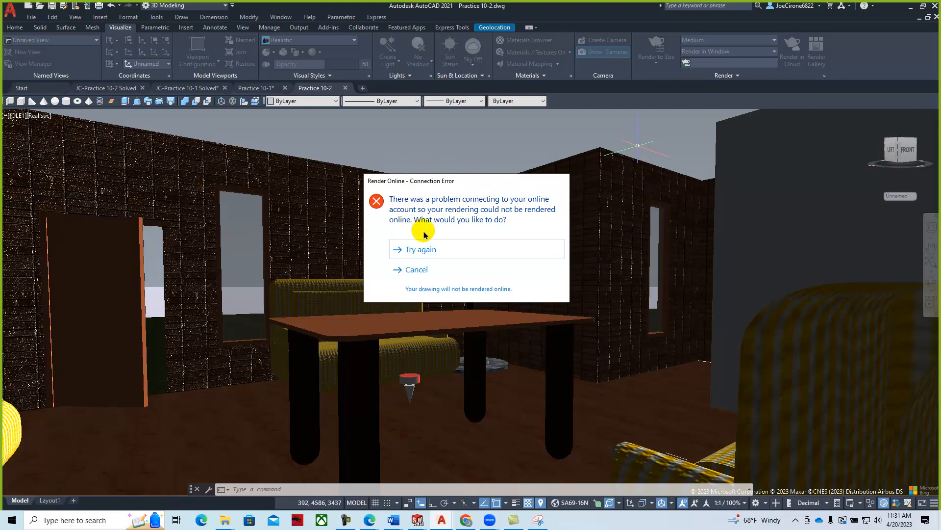
{"action": "left_click", "coordinate": [425, 249]}
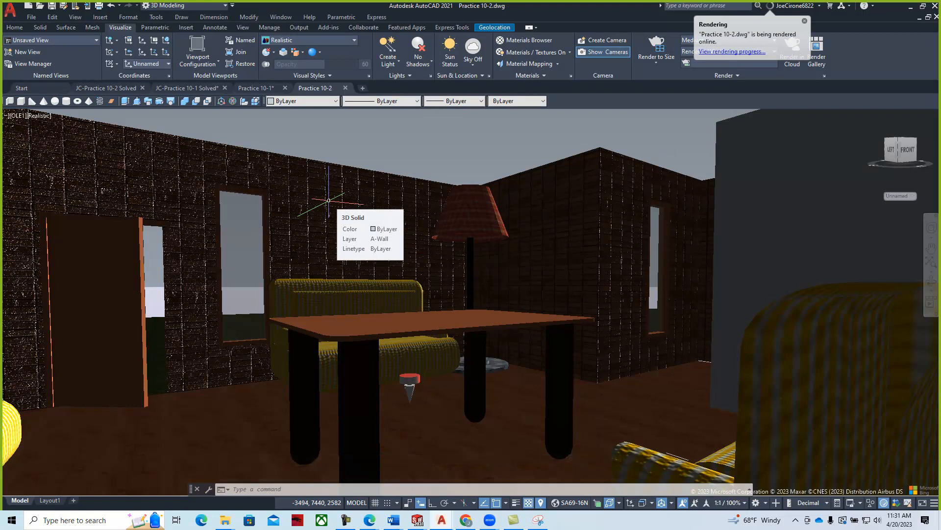
- Open the online rendering progress page in Chrome, then minimize the browser
{"action": "left_click", "coordinate": [734, 53]}
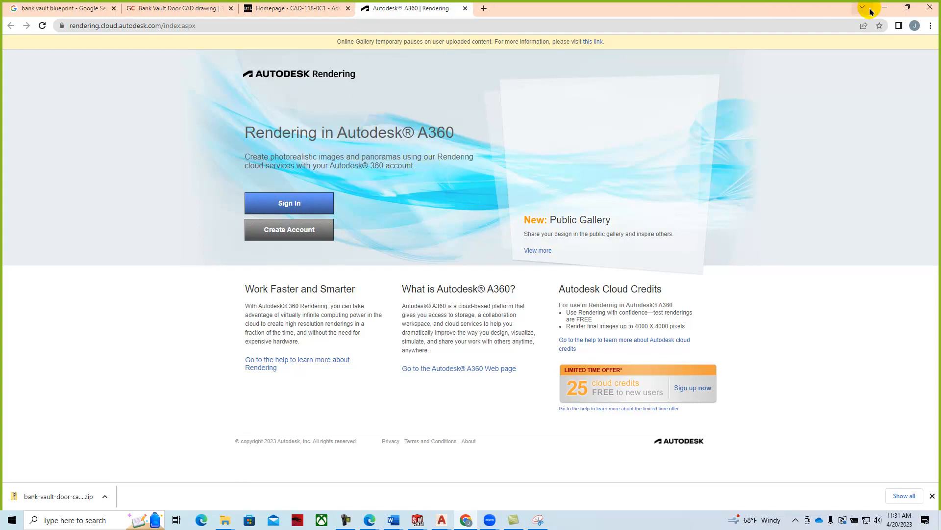
{"action": "left_click", "coordinate": [886, 8]}
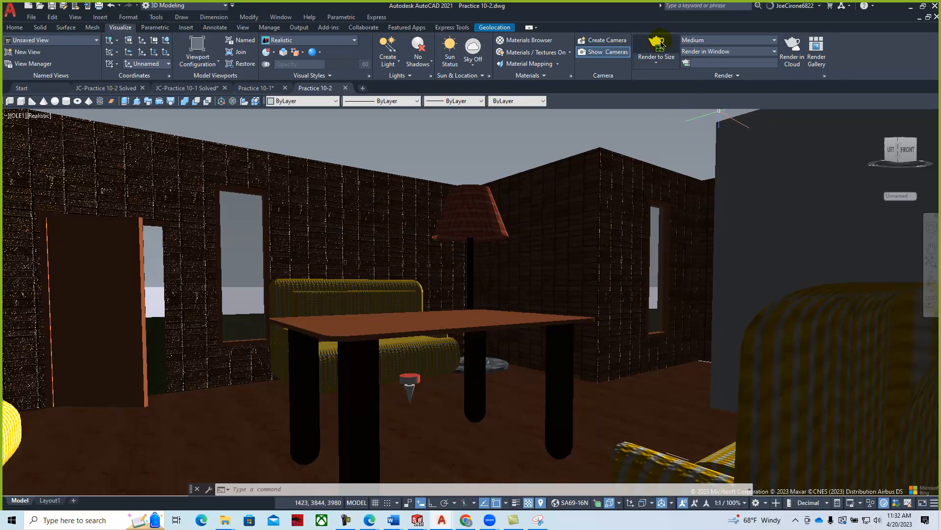
- Start a local Render to Size of the room view, dismissing the Medium Image Library prompt
{"action": "left_click", "coordinate": [657, 48]}
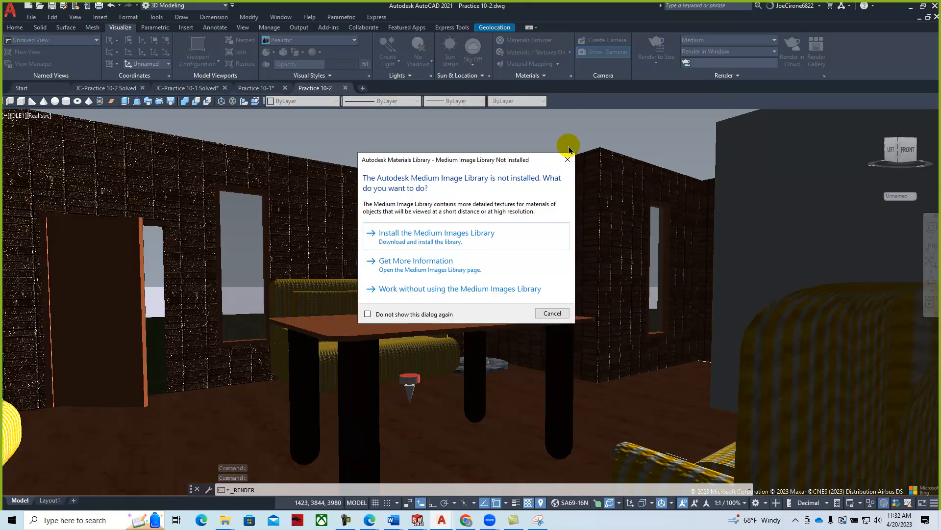
{"action": "left_click", "coordinate": [555, 314]}
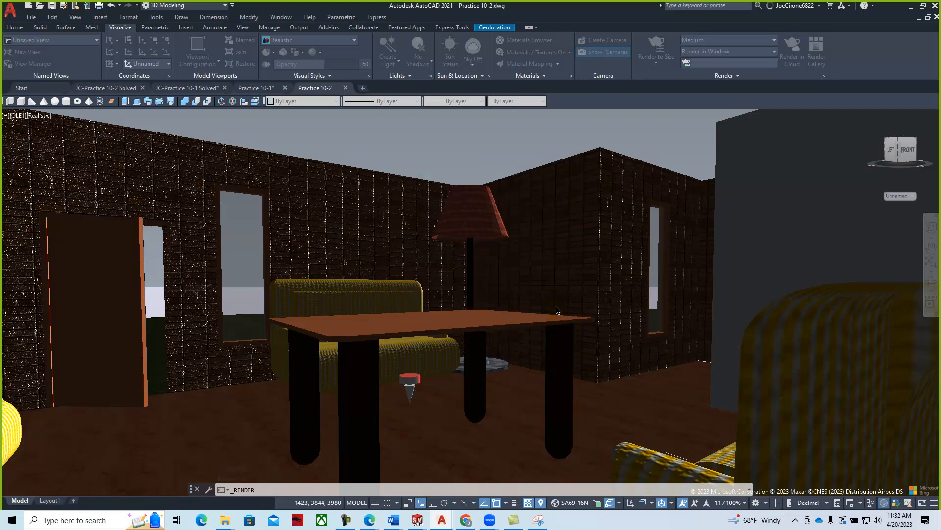
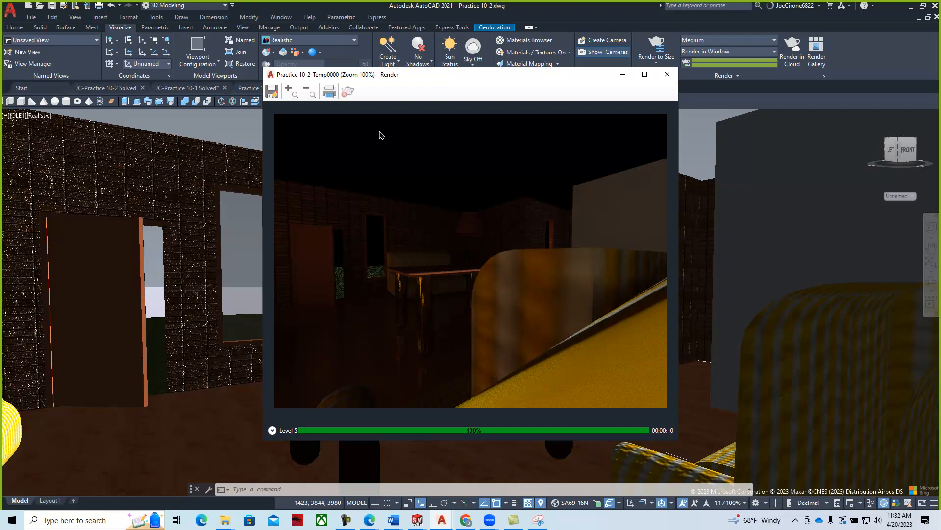
- Save the rendered image to Downloads as a 32-bit PNG named 'Joe'
{"action": "left_click", "coordinate": [272, 93]}
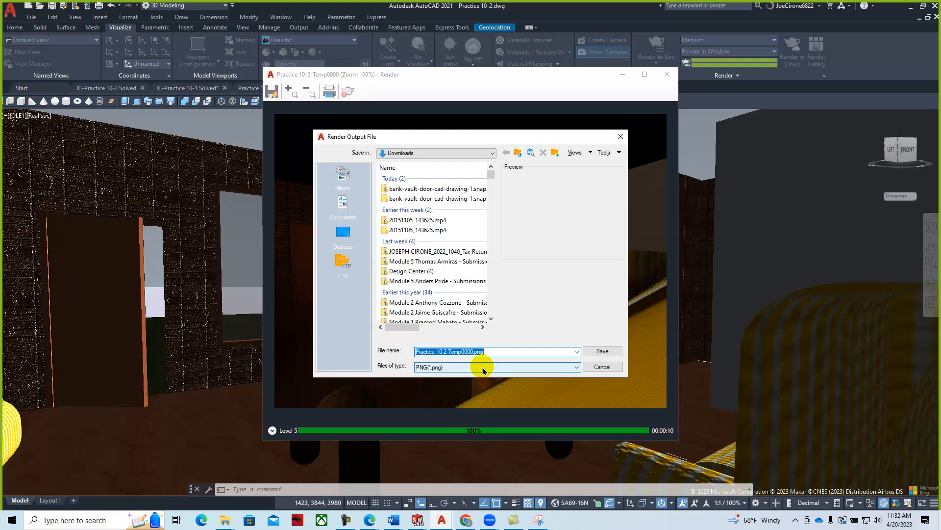
{"action": "type", "text": "Joe's house"}
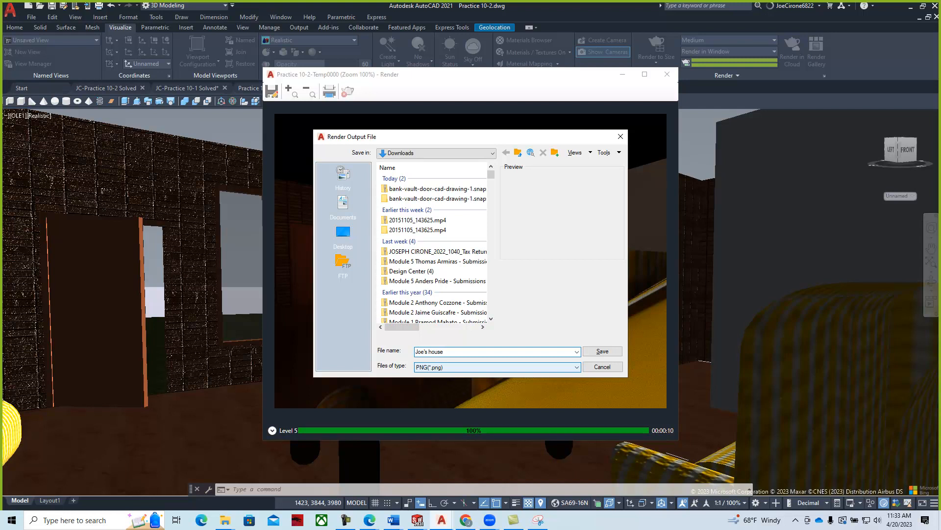
{"action": "key", "text": "Return"}
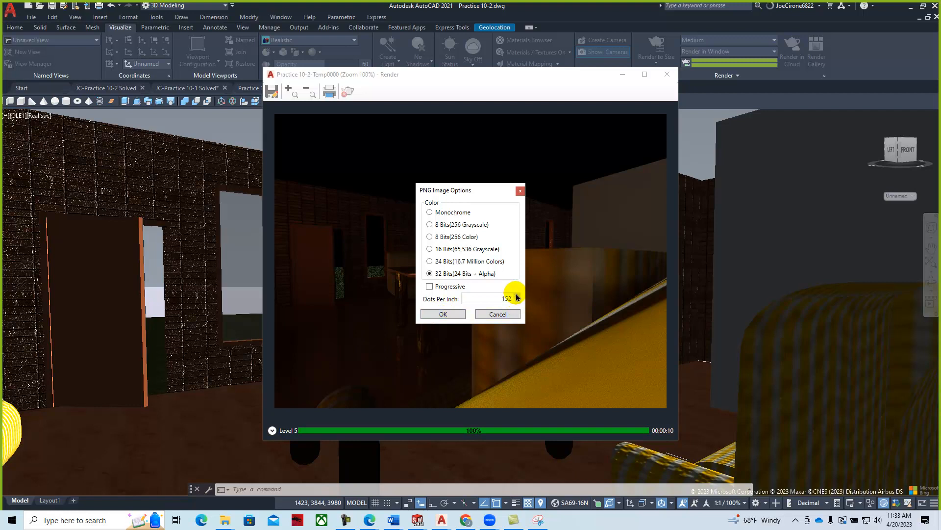
{"action": "left_click", "coordinate": [443, 315]}
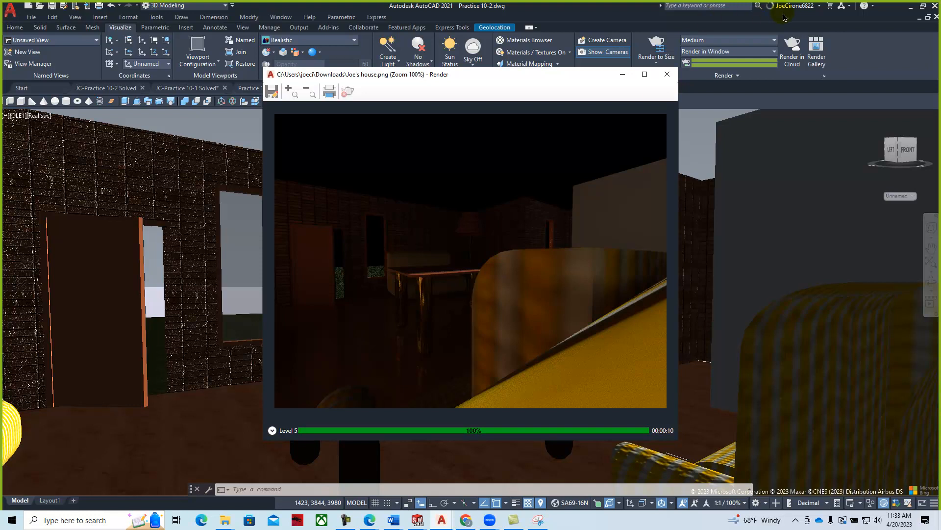
- Switch to Layout1 and set its viewport to the SE Isometric view of the house
{"action": "left_click", "coordinate": [48, 505]}
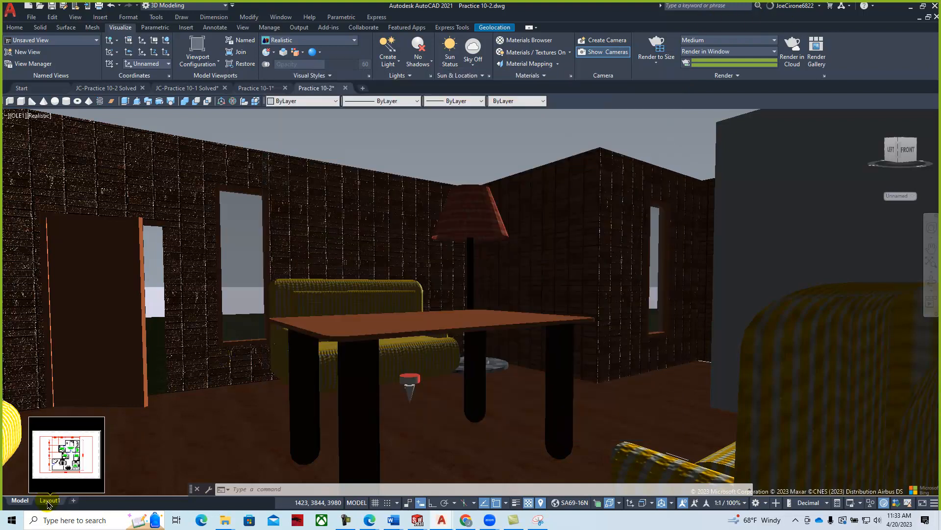
{"action": "left_click", "coordinate": [50, 502]}
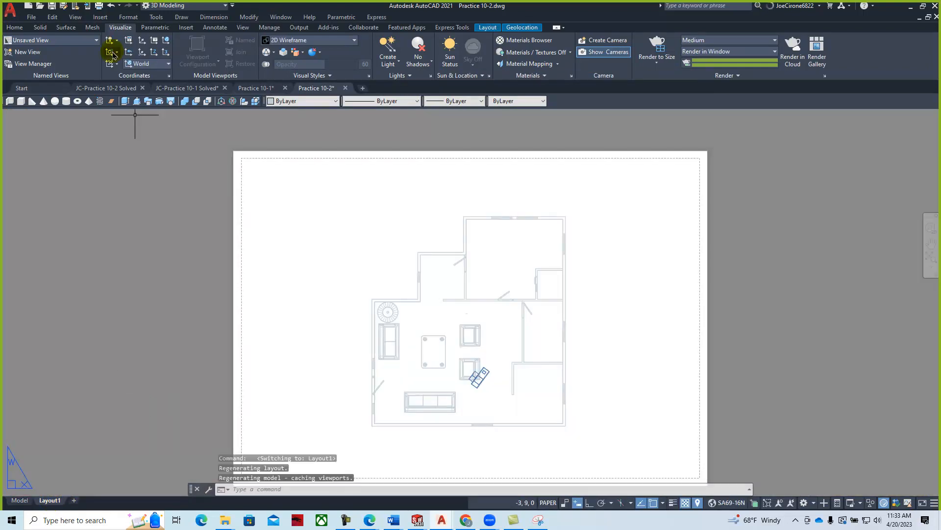
{"action": "left_click", "coordinate": [98, 18]}
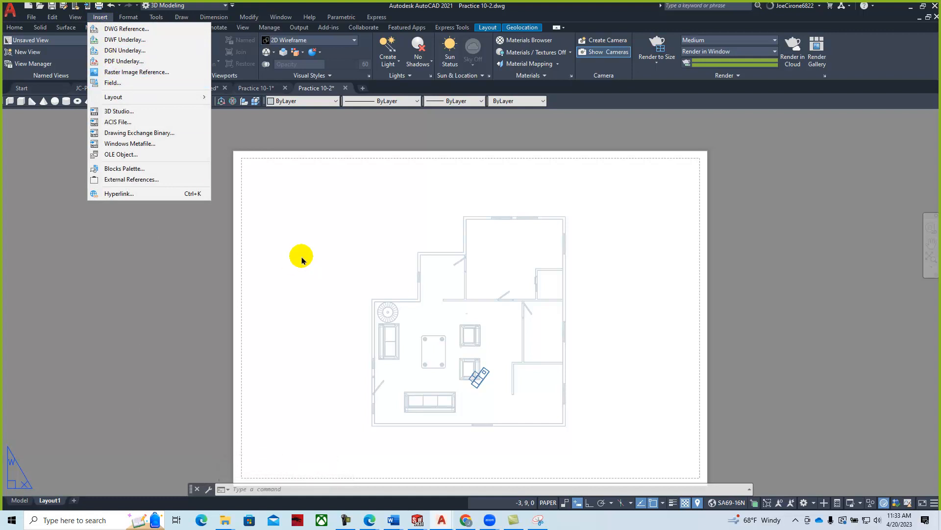
{"action": "left_click", "coordinate": [301, 241]}
{"action": "double_click", "coordinate": [279, 289]}
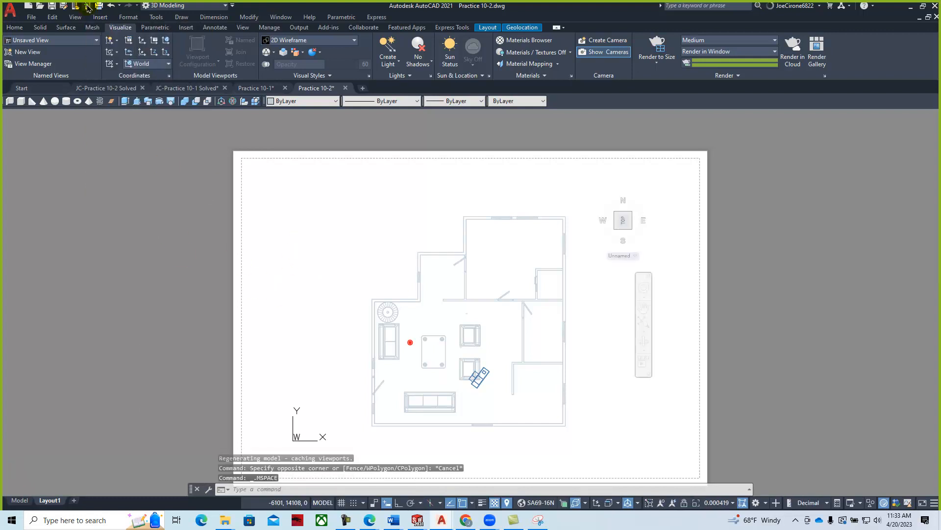
{"action": "left_click", "coordinate": [73, 18]}
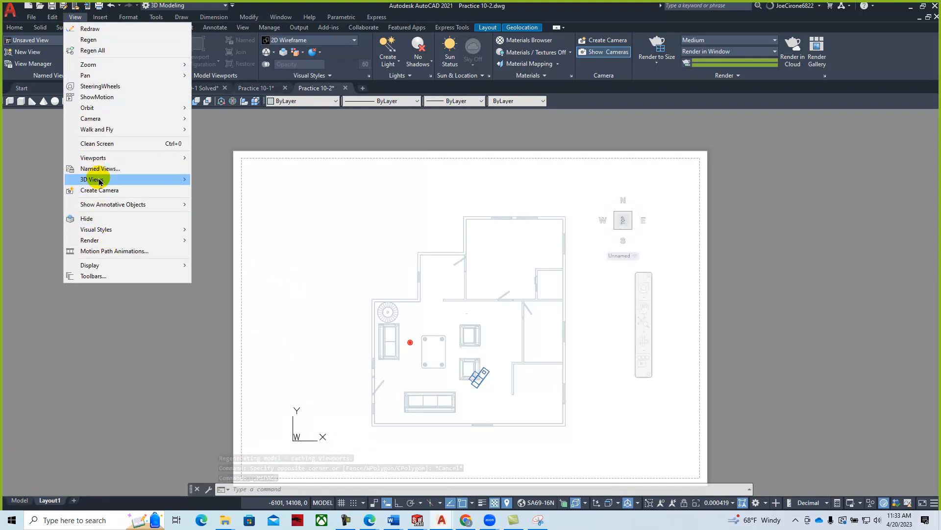
{"action": "mouse_move", "coordinate": [147, 181]}
{"action": "left_click", "coordinate": [234, 297]}
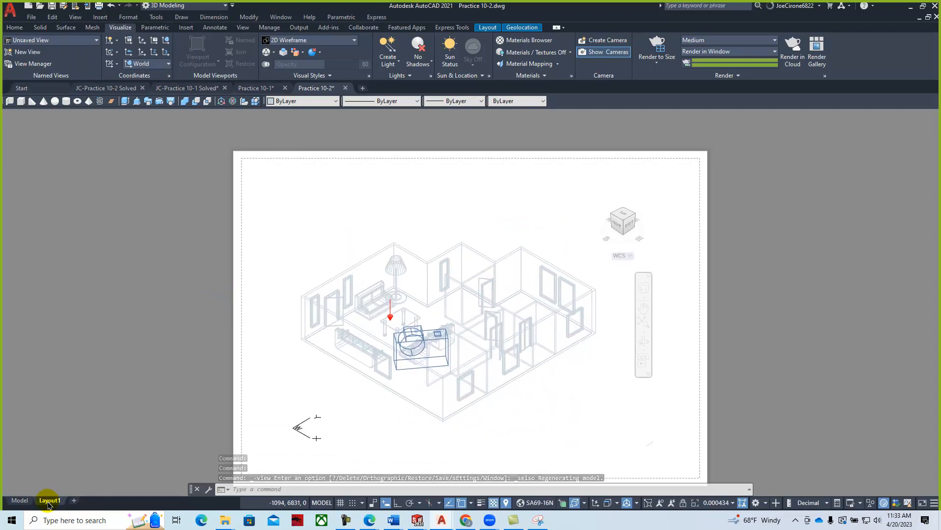
- Start adding a new layout from a template file
{"action": "right_click", "coordinate": [49, 500]}
{"action": "left_click", "coordinate": [75, 349]}
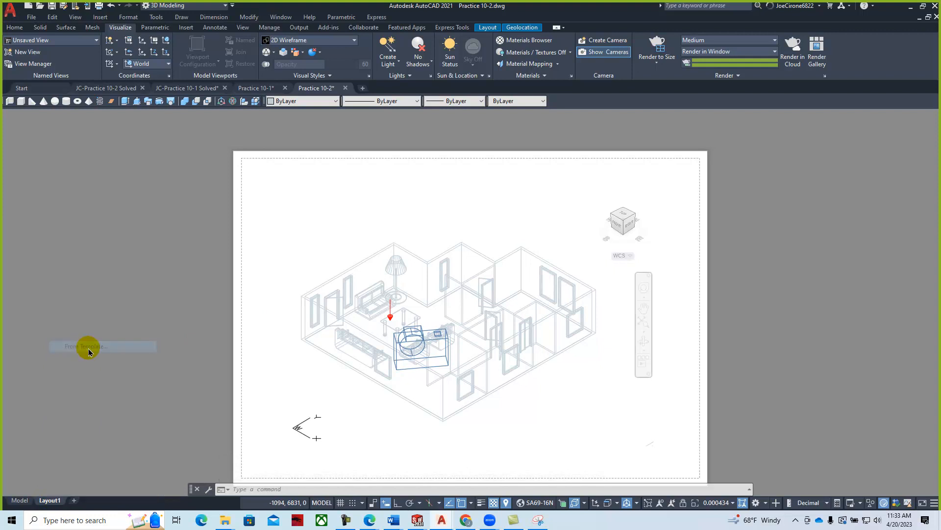
{"action": "left_click", "coordinate": [492, 153]}
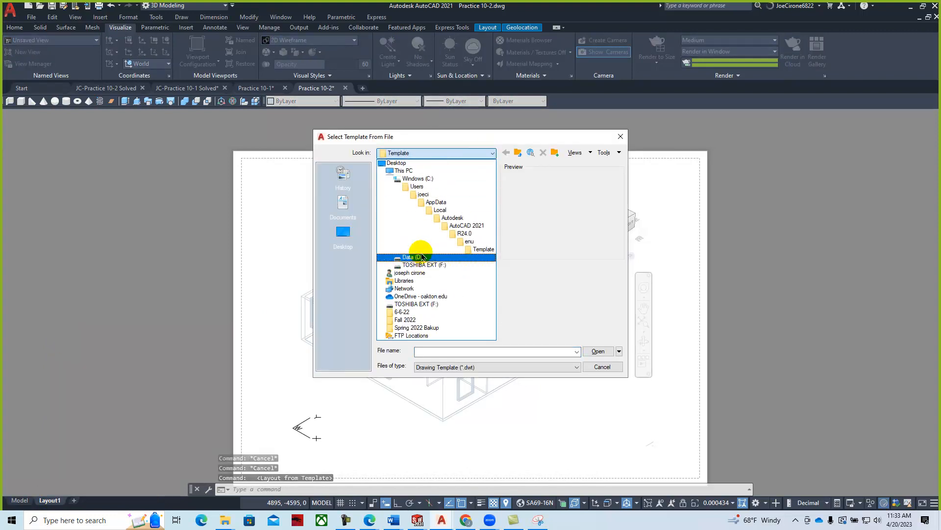
- Add the ELEVATION layout from Downloads' B-Size ARC Titleblock (2020) (5) template and switch to it
{"action": "left_click", "coordinate": [405, 170]}
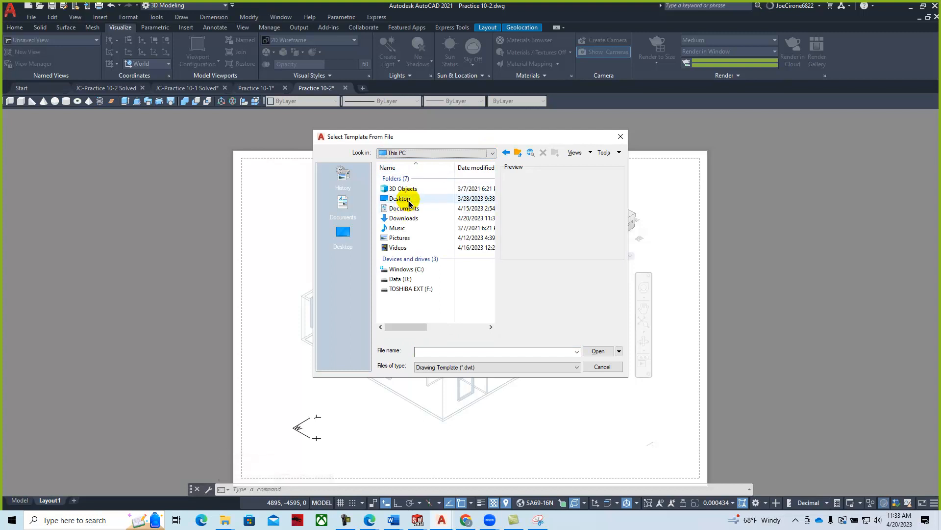
{"action": "double_click", "coordinate": [408, 218]}
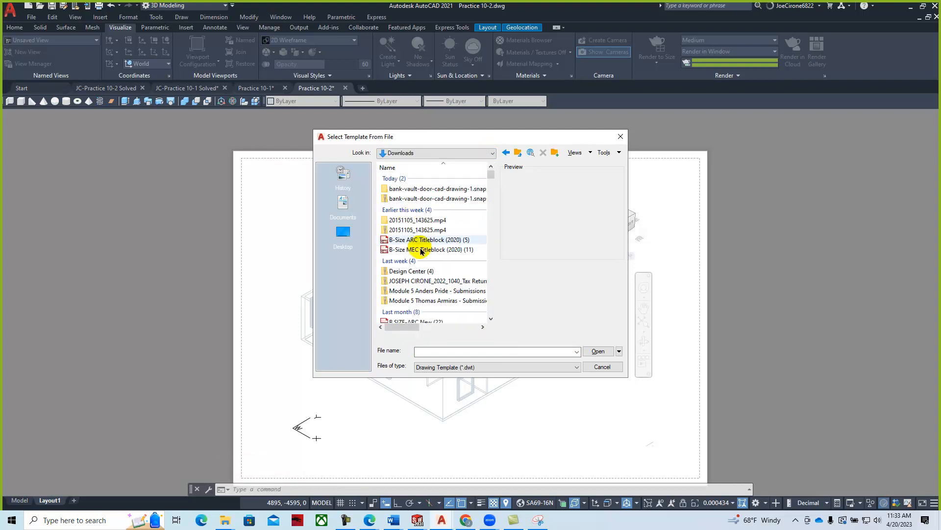
{"action": "left_click", "coordinate": [411, 239]}
{"action": "left_click", "coordinate": [596, 353]}
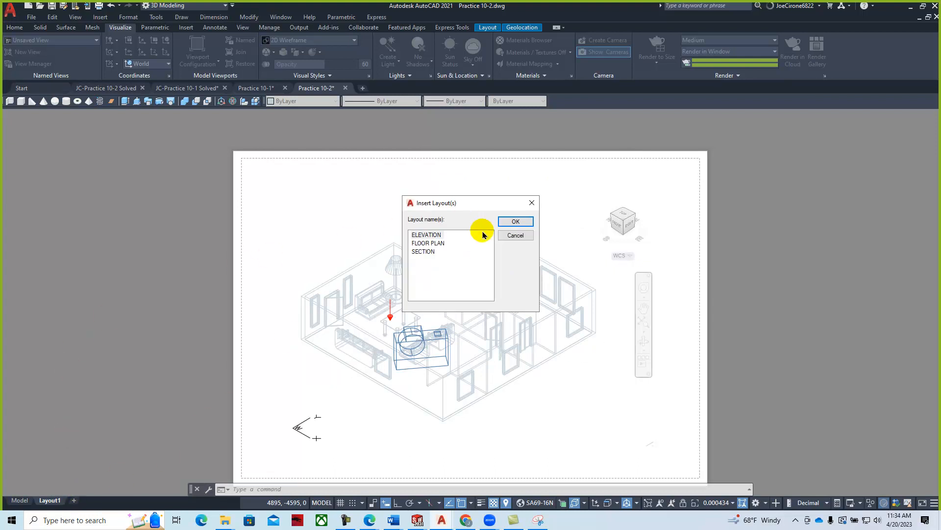
{"action": "left_click", "coordinate": [512, 221]}
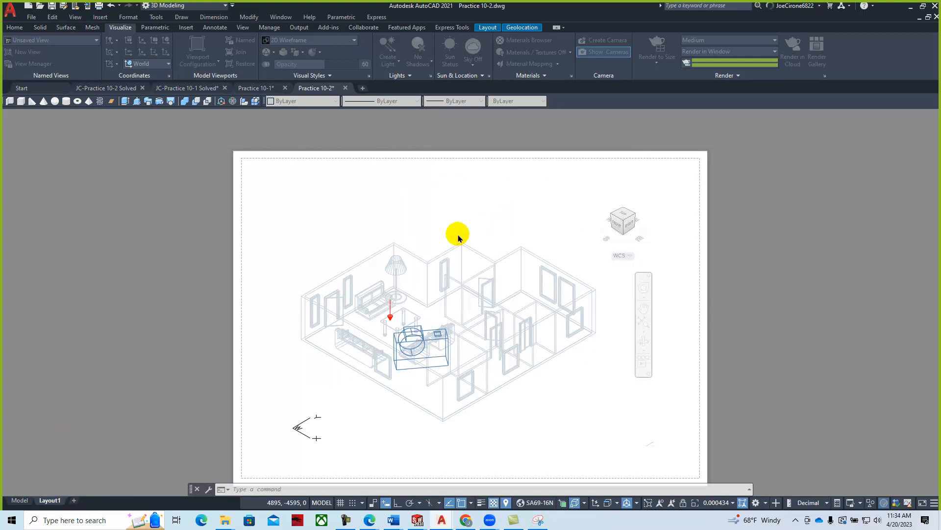
{"action": "left_click", "coordinate": [81, 500]}
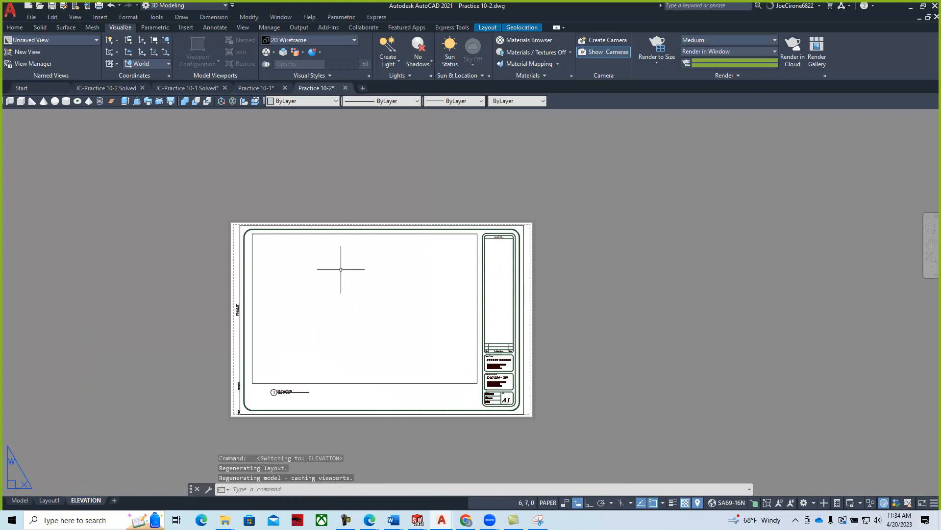
- Set the ELEVATION viewport to SE Isometric with the Conceptual visual style
{"action": "double_click", "coordinate": [330, 285]}
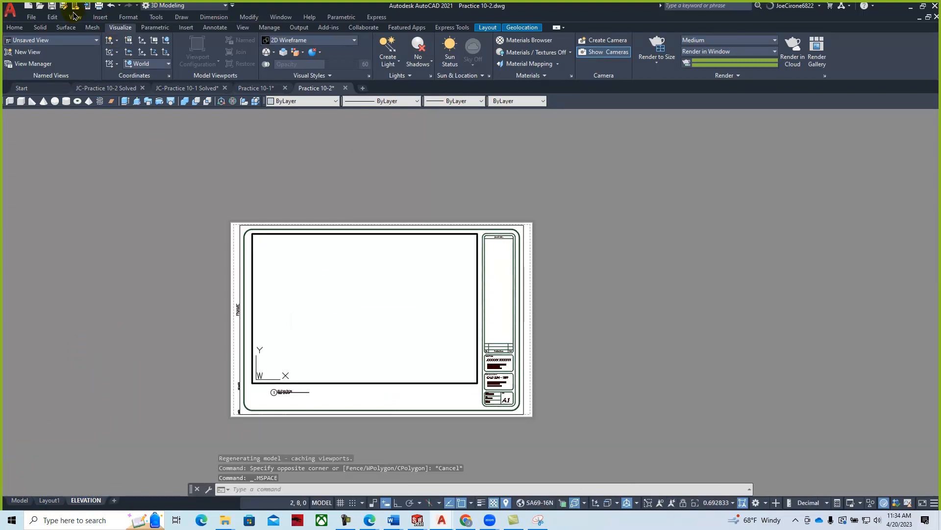
{"action": "left_click", "coordinate": [73, 17]}
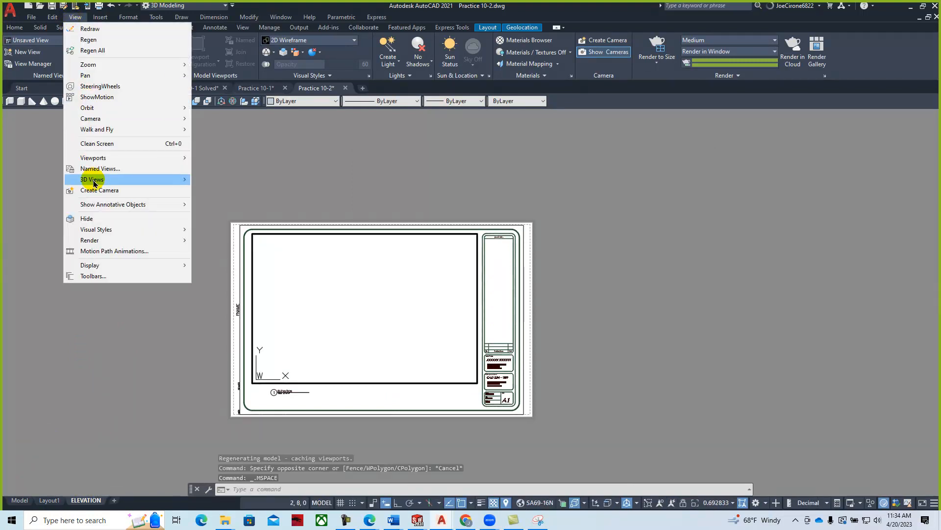
{"action": "mouse_move", "coordinate": [94, 179]}
{"action": "left_click", "coordinate": [221, 294]}
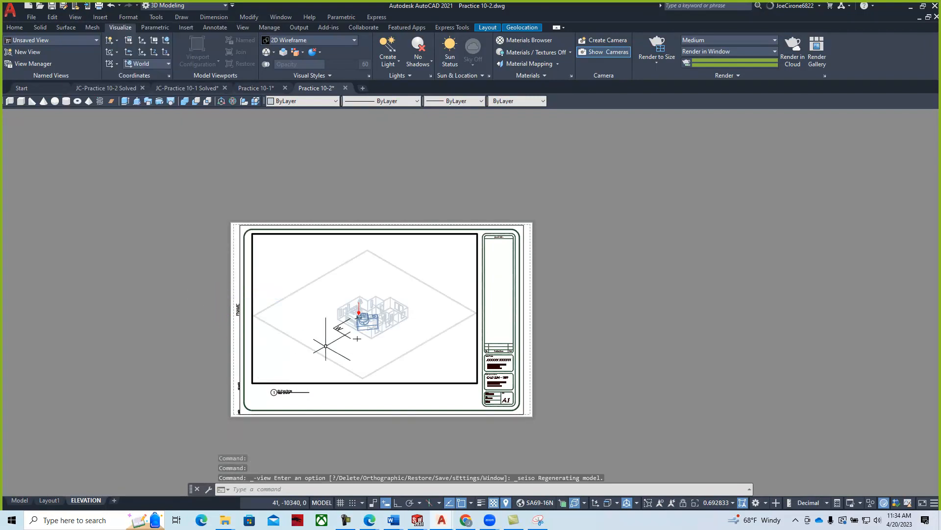
{"action": "scroll", "coordinate": [379, 322], "scroll_direction": "up", "scroll_amount": 4}
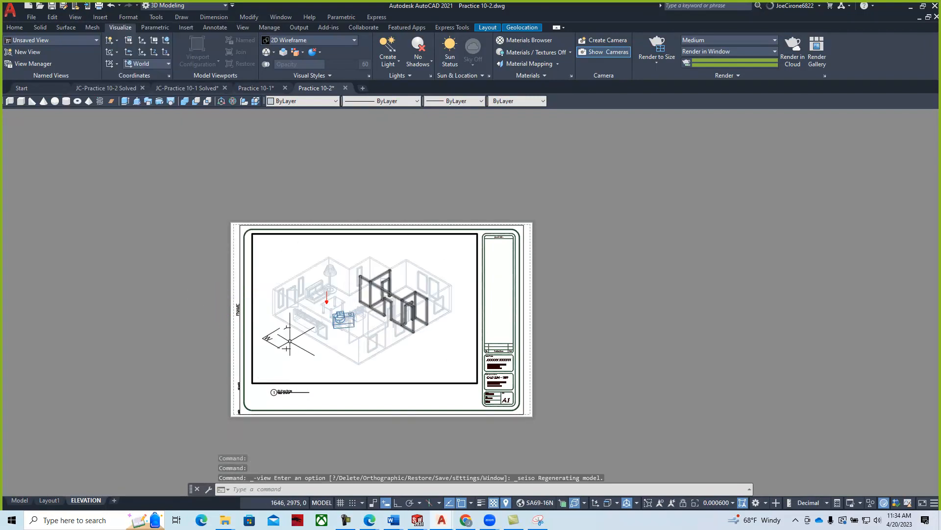
{"action": "left_click", "coordinate": [75, 17]}
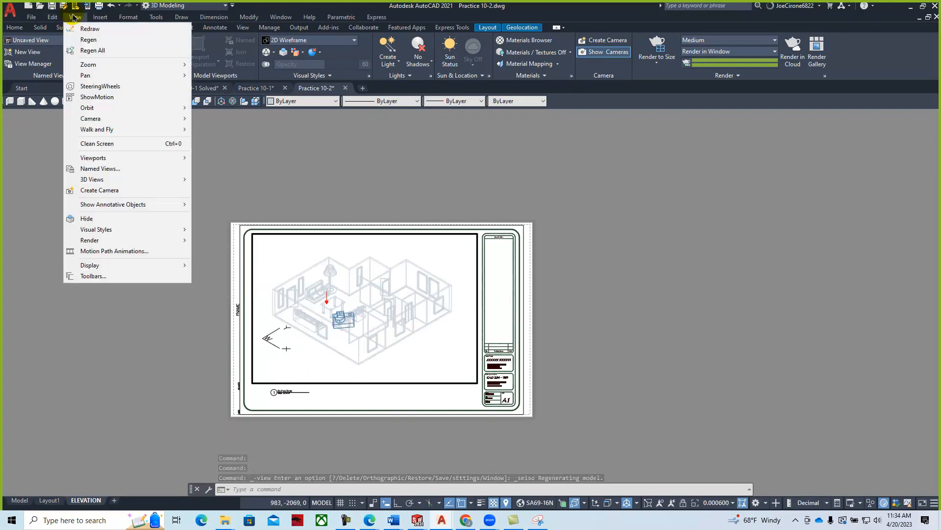
{"action": "mouse_move", "coordinate": [97, 230]}
{"action": "left_click", "coordinate": [213, 276]}
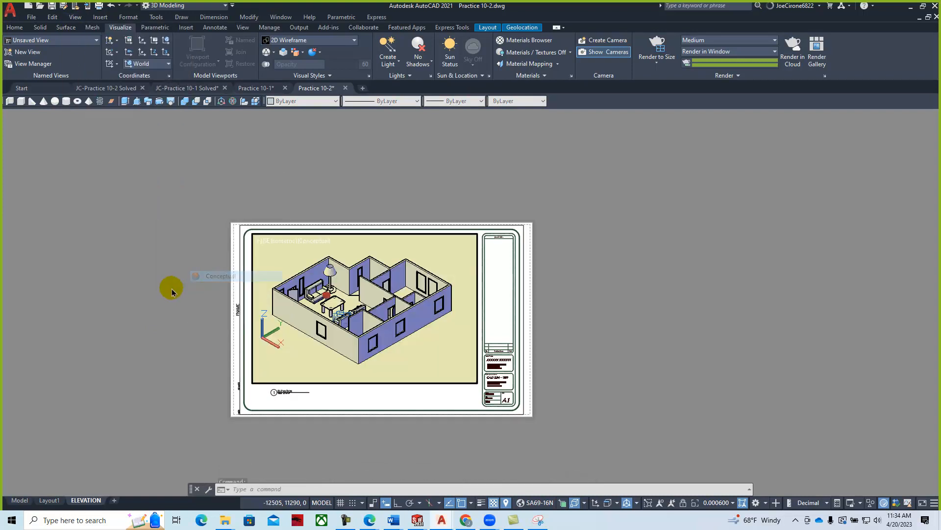
- Narrow the viewport to the sheet's left side and pan and zoom onto the house
{"action": "double_click", "coordinate": [432, 397]}
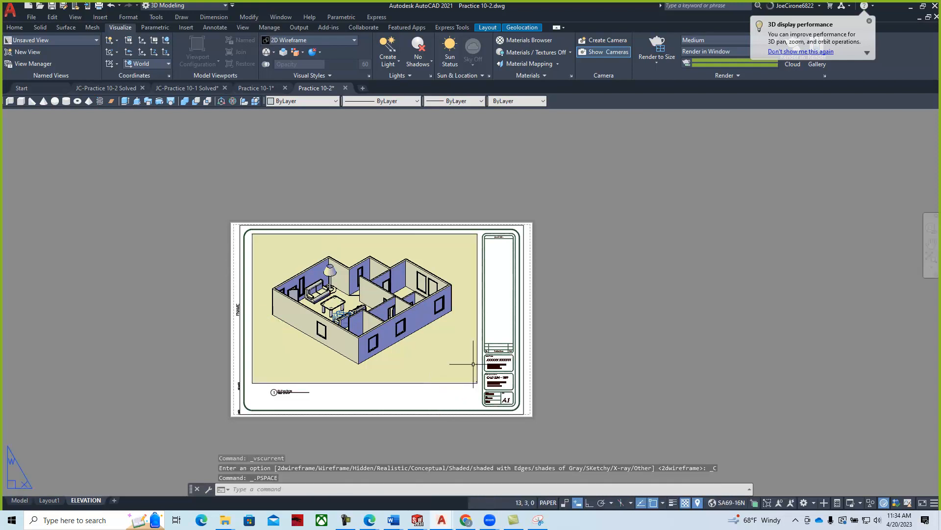
{"action": "left_click", "coordinate": [476, 343]}
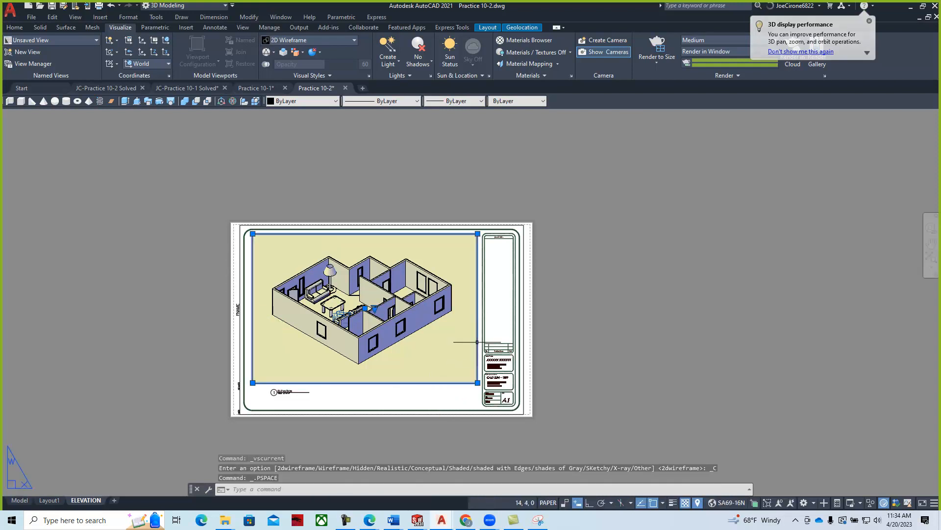
{"action": "left_click", "coordinate": [477, 234]}
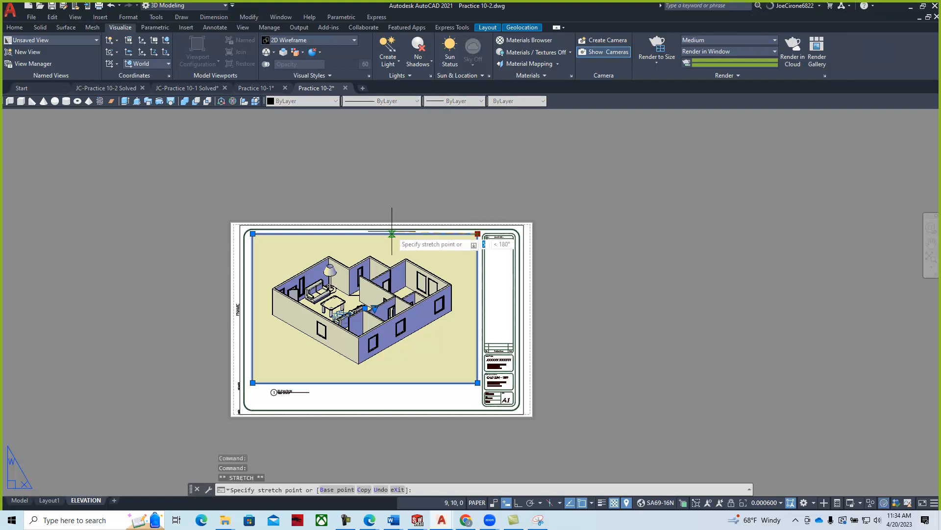
{"action": "left_click", "coordinate": [392, 211]}
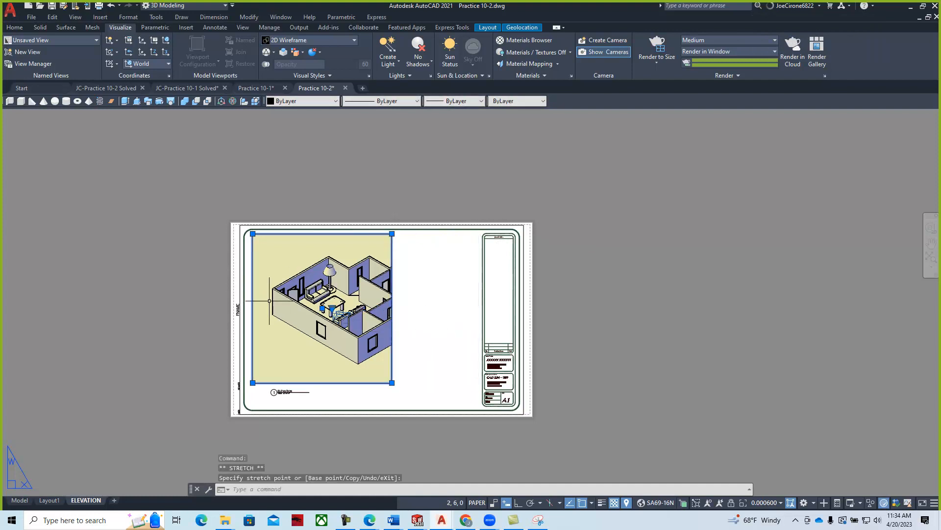
{"action": "double_click", "coordinate": [269, 300]}
{"action": "middle_click_drag", "start_coordinate": [327, 312], "coordinate": [308, 313]}
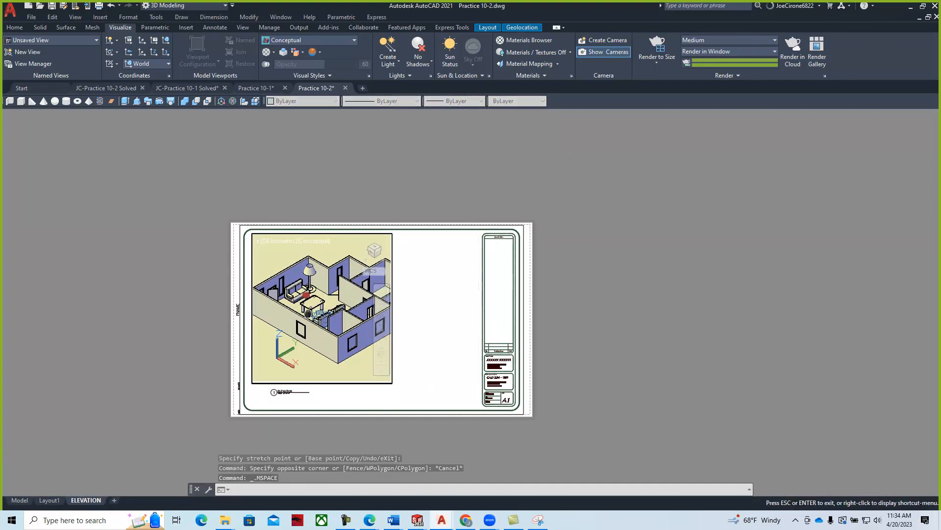
{"action": "scroll", "coordinate": [307, 313], "scroll_direction": "up", "scroll_amount": 3}
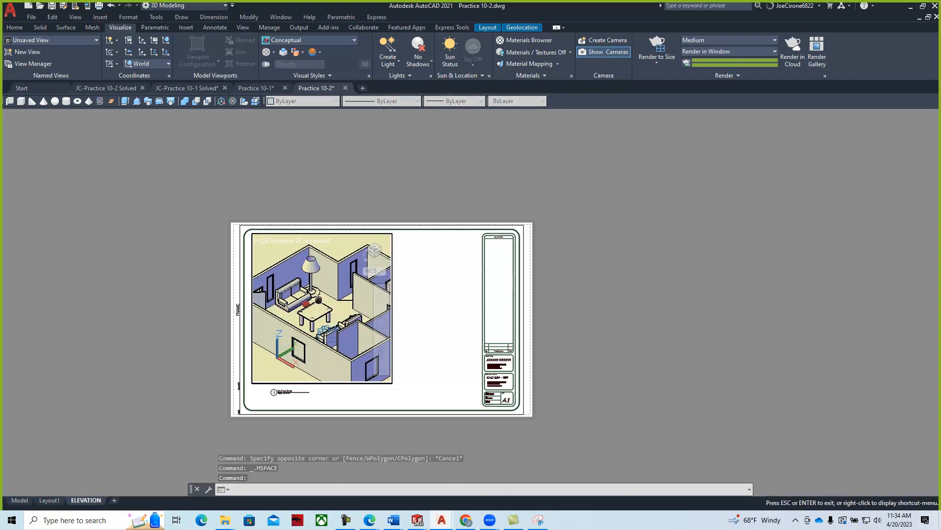
{"action": "double_click", "coordinate": [424, 294]}
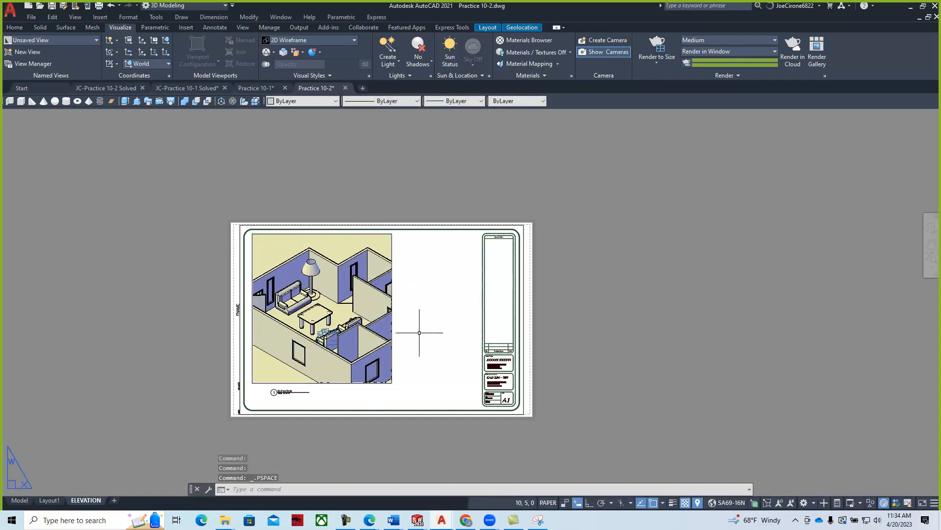
{"action": "left_click", "coordinate": [94, 19]}
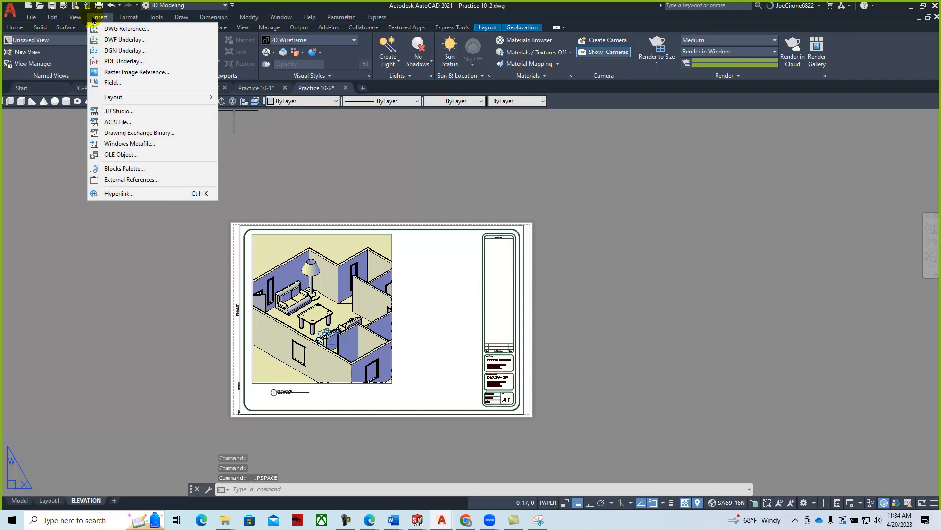
{"action": "left_click", "coordinate": [112, 71]}
{"action": "left_click", "coordinate": [186, 211]}
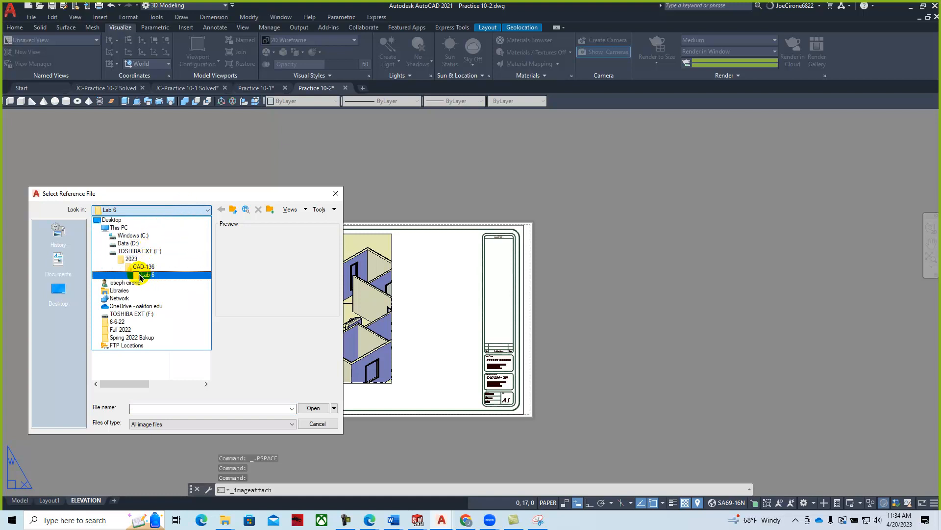
{"action": "left_click", "coordinate": [129, 227]}
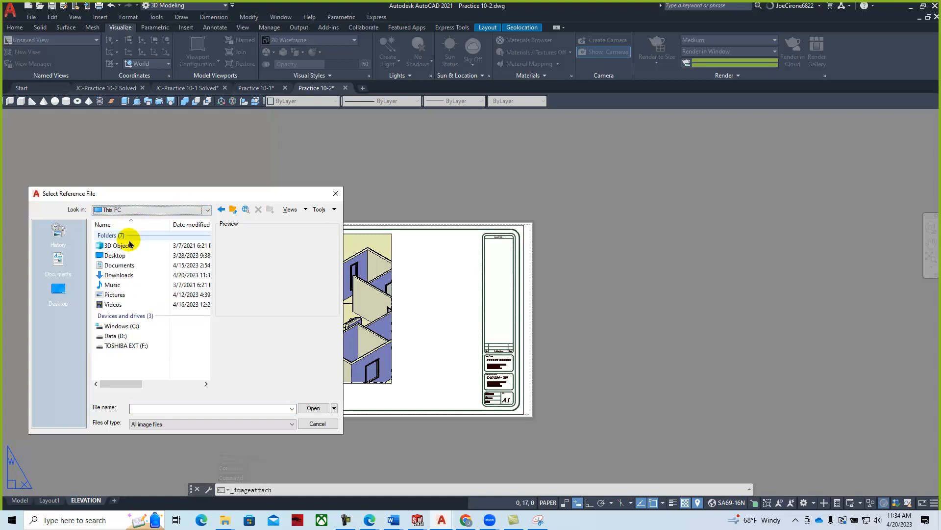
{"action": "double_click", "coordinate": [123, 274]}
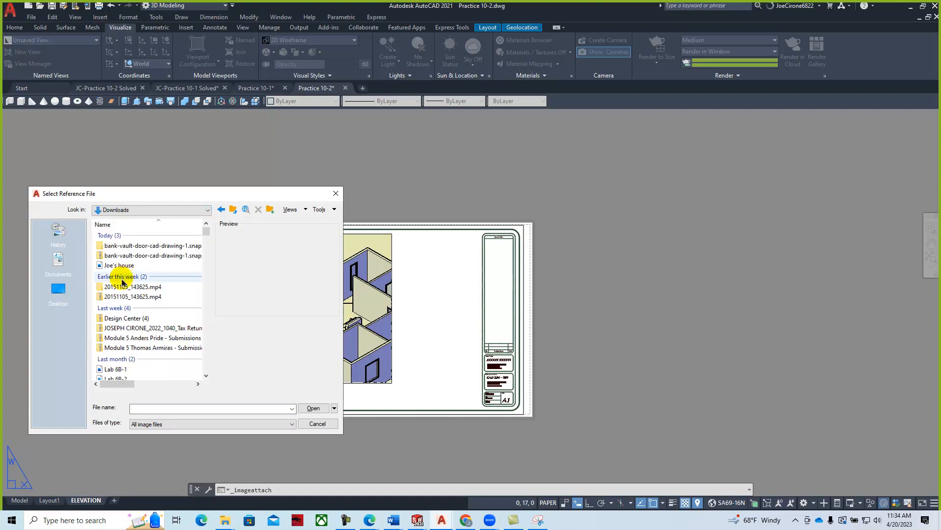
{"action": "left_click", "coordinate": [110, 265]}
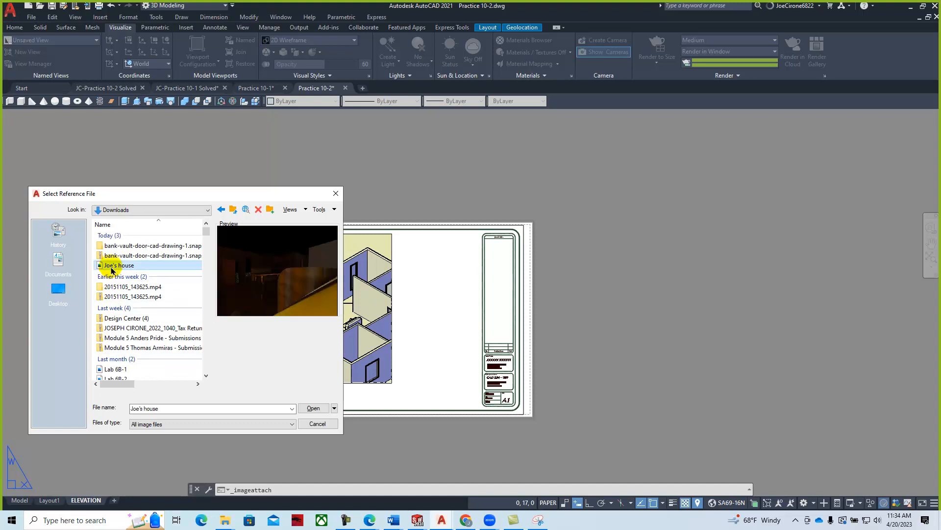
{"action": "left_click", "coordinate": [313, 408]}
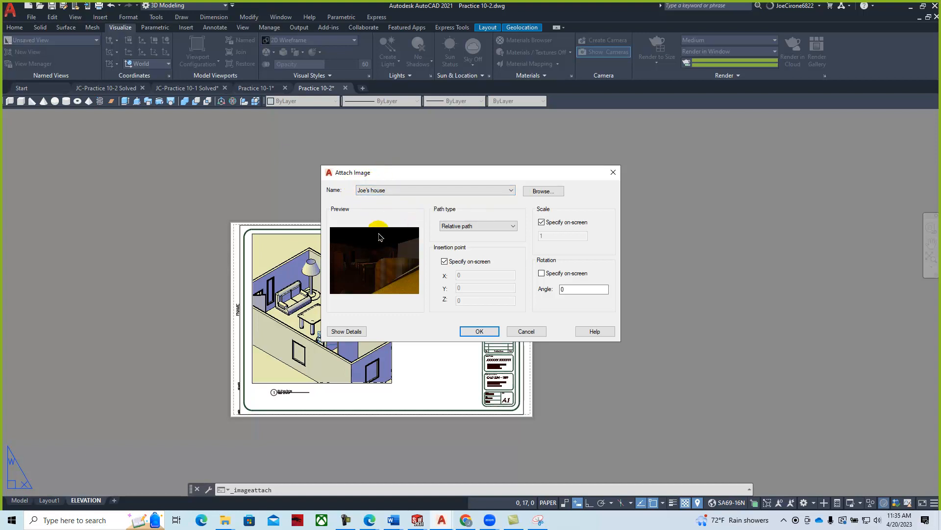
{"action": "left_click", "coordinate": [476, 331]}
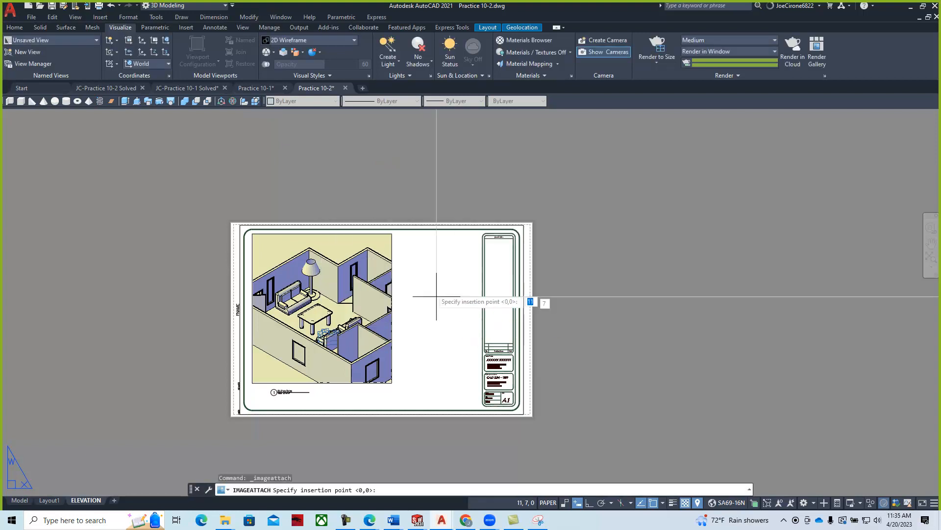
{"action": "left_click", "coordinate": [392, 339]}
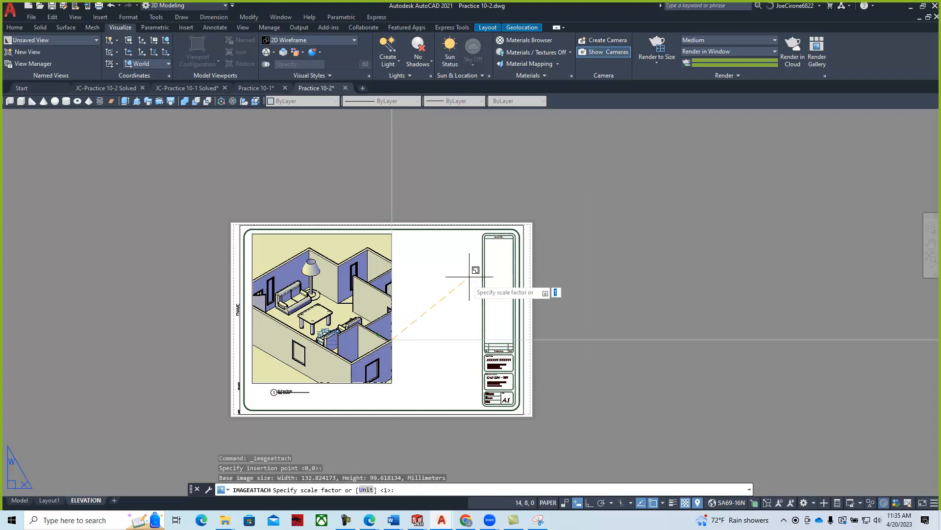
{"action": "scroll", "coordinate": [436, 301], "scroll_direction": "down", "scroll_amount": 4}
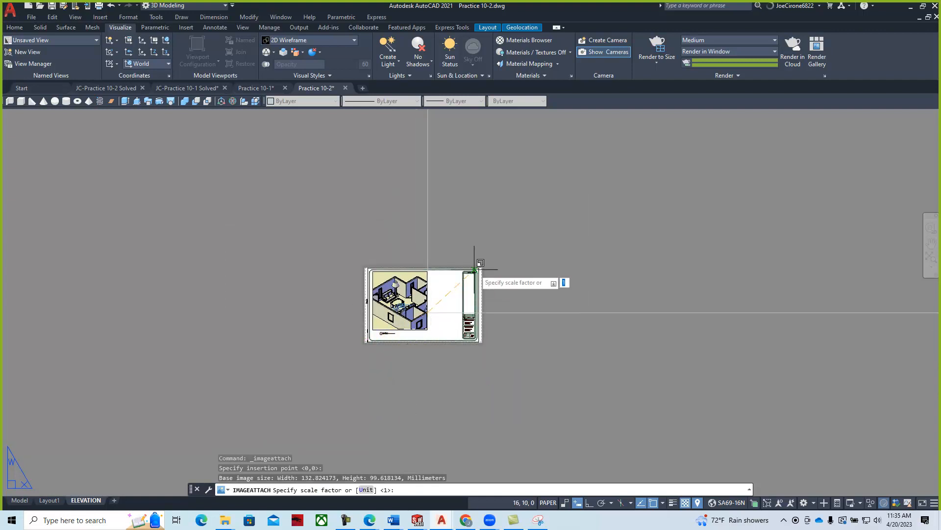
{"action": "scroll", "coordinate": [427, 312], "scroll_direction": "down", "scroll_amount": 2}
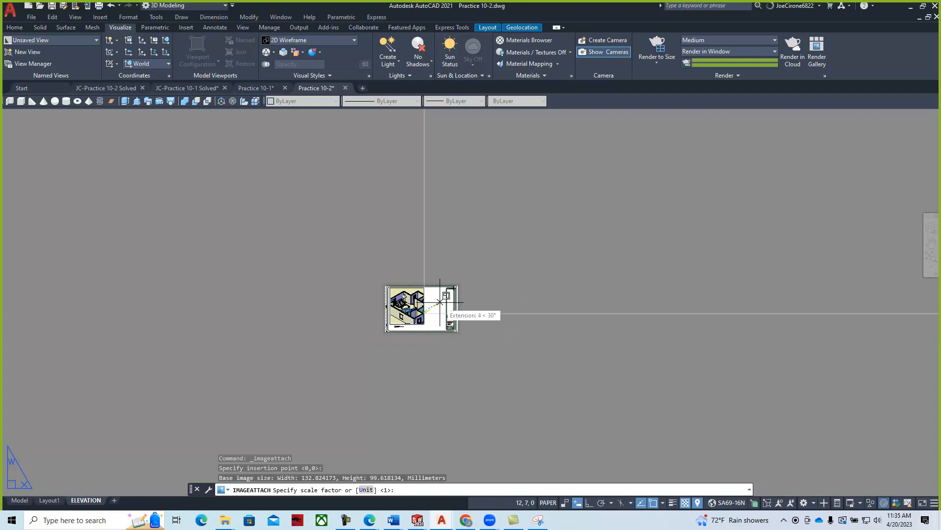
{"action": "key", "text": "Escape"}
{"action": "scroll", "coordinate": [432, 301], "scroll_direction": "up", "scroll_amount": 8}
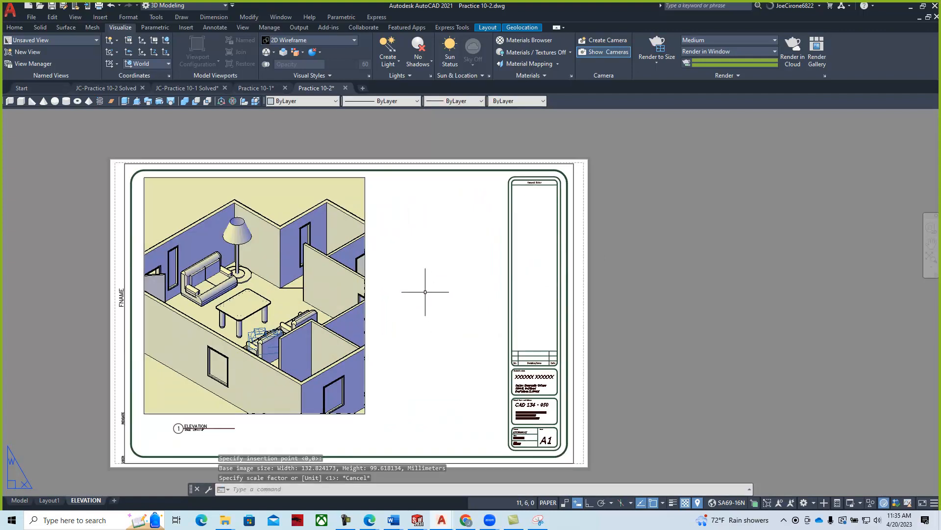
- Attach the Joe's house render image beside the house viewport at scale 0.5
{"action": "left_click", "coordinate": [101, 17]}
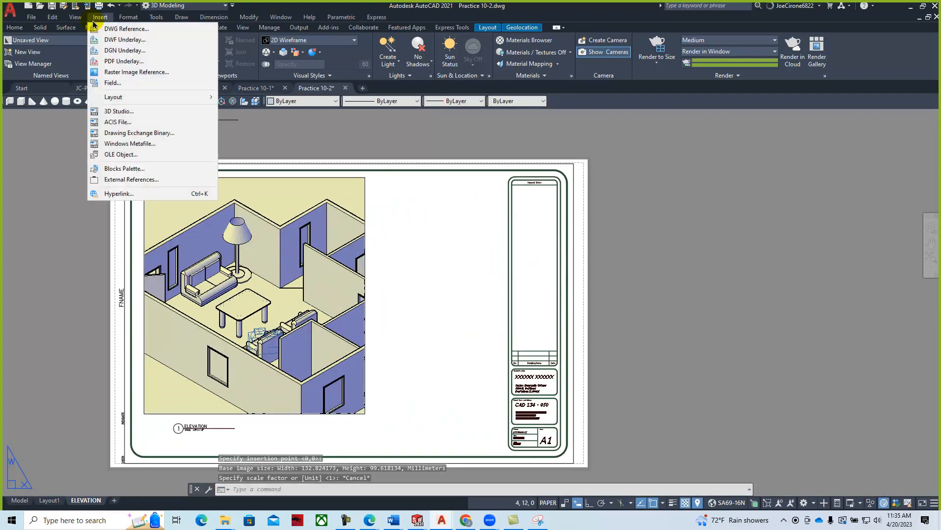
{"action": "left_click", "coordinate": [133, 71]}
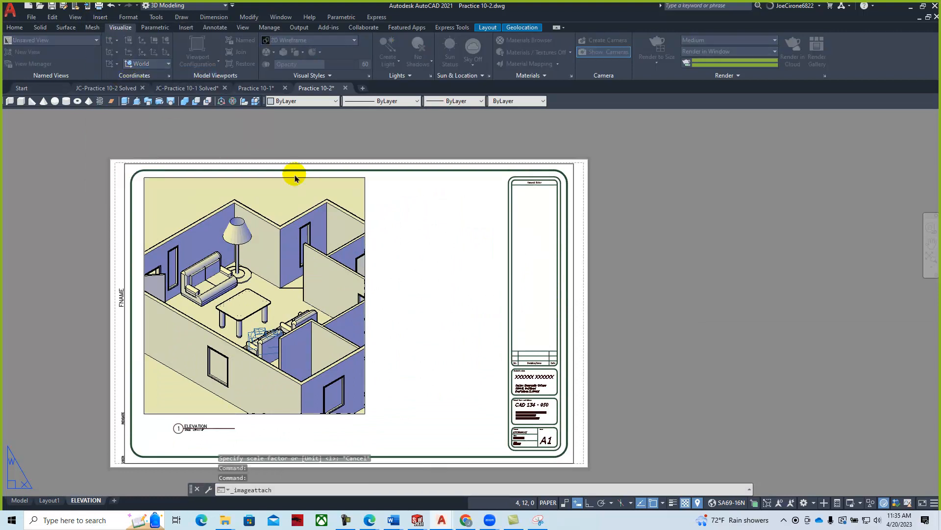
{"action": "left_click", "coordinate": [120, 265]}
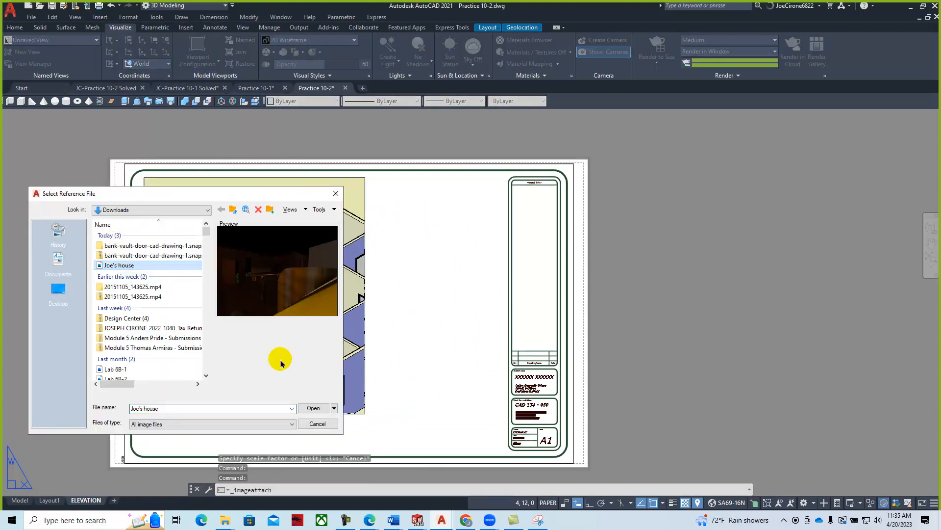
{"action": "left_click", "coordinate": [310, 412]}
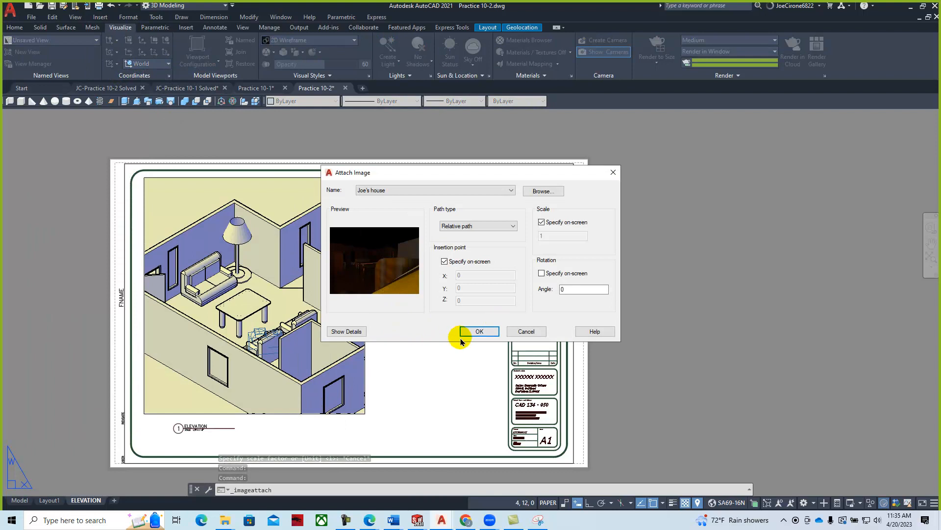
{"action": "left_click", "coordinate": [476, 330]}
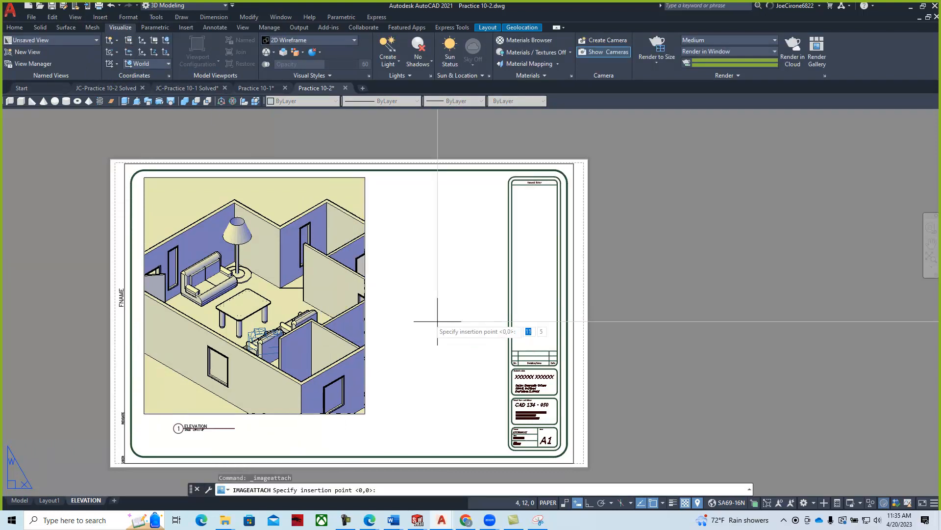
{"action": "left_click", "coordinate": [380, 319]}
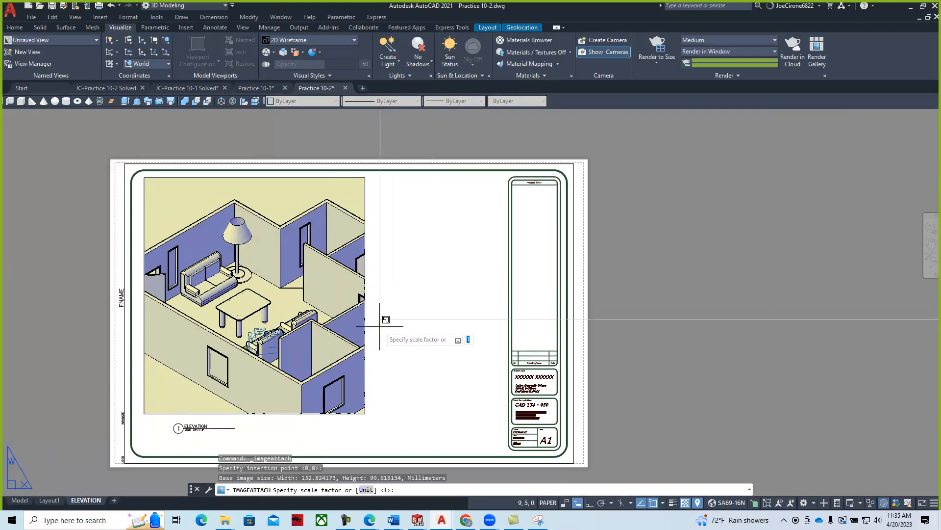
{"action": "left_click", "coordinate": [400, 323]}
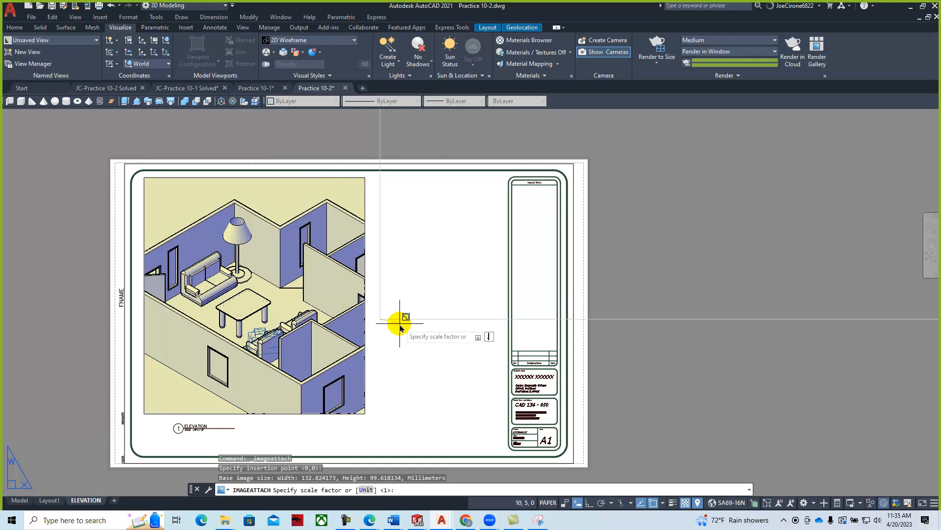
{"action": "key", "text": "Return"}
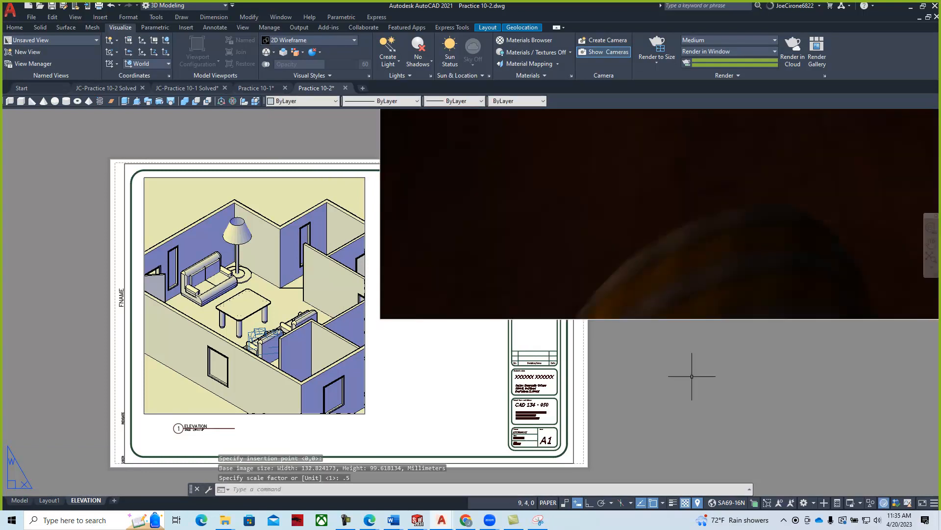
{"action": "scroll", "coordinate": [724, 324], "scroll_direction": "down", "scroll_amount": 3}
{"action": "scroll", "coordinate": [251, 402], "scroll_direction": "down", "scroll_amount": 2}
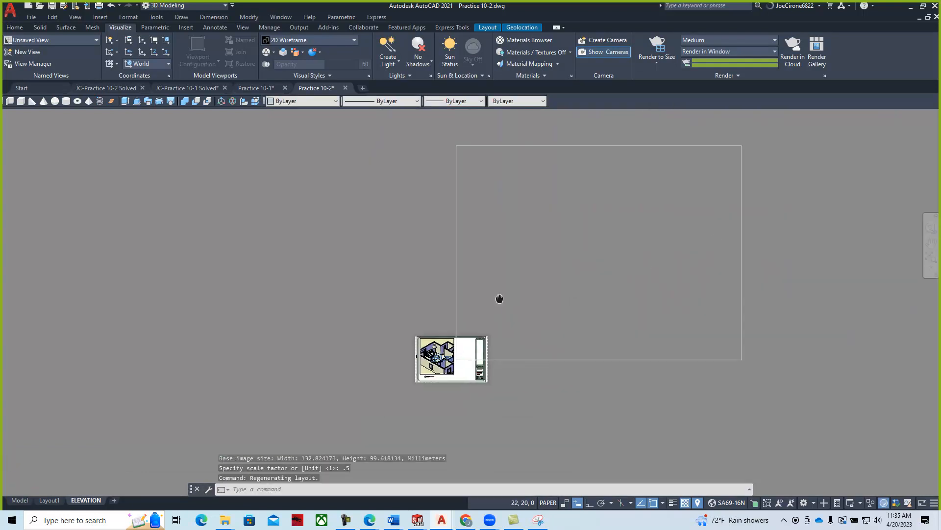
{"action": "middle_click_drag", "start_coordinate": [750, 131], "coordinate": [632, 147]}
- Shrink the render image with its corner grip to fit beside the house viewport
{"action": "left_click", "coordinate": [664, 155]}
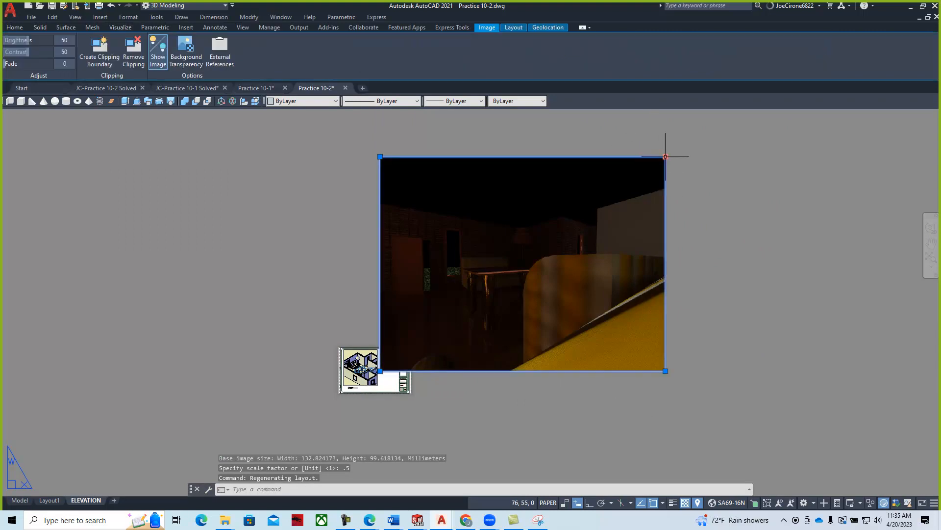
{"action": "left_click", "coordinate": [665, 156]}
{"action": "left_click", "coordinate": [420, 331]}
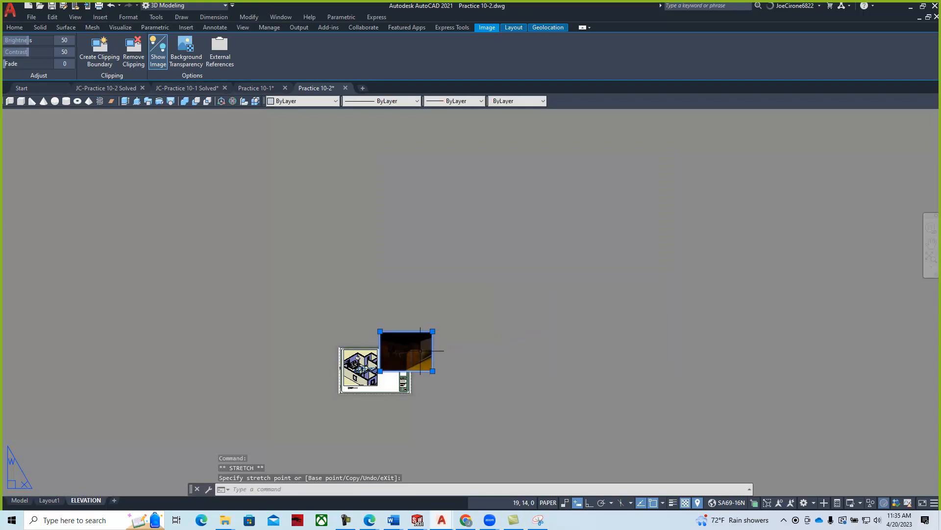
{"action": "scroll", "coordinate": [379, 387], "scroll_direction": "up", "scroll_amount": 6}
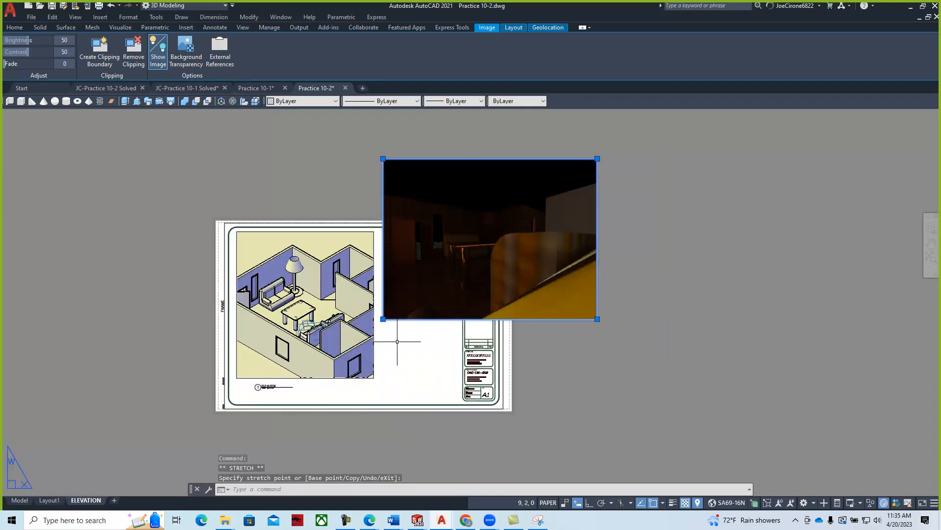
{"action": "left_click", "coordinate": [597, 158]}
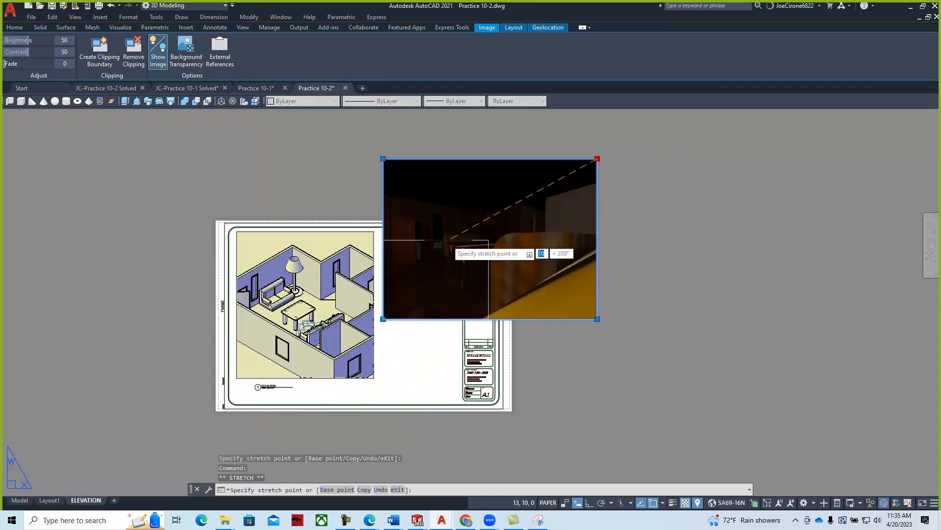
{"action": "left_click", "coordinate": [430, 252]}
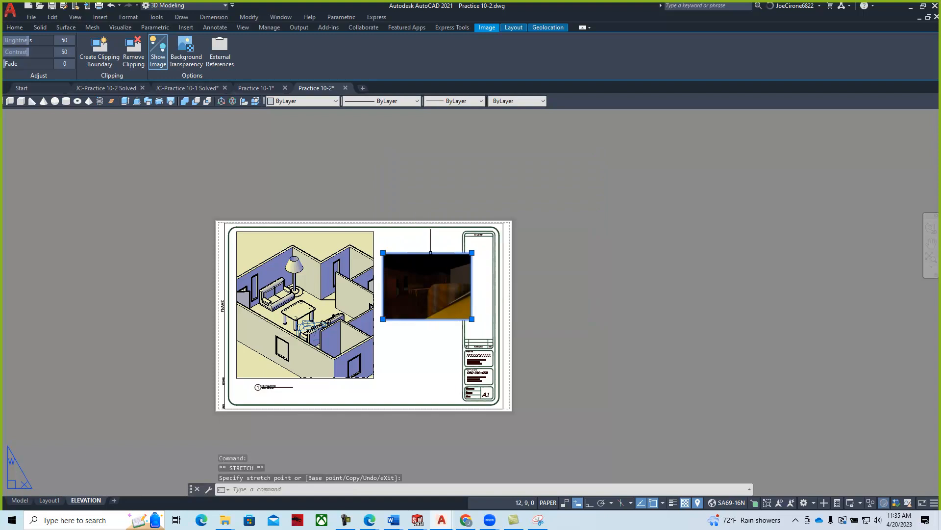
{"action": "left_click", "coordinate": [471, 253]}
{"action": "left_click", "coordinate": [454, 266]}
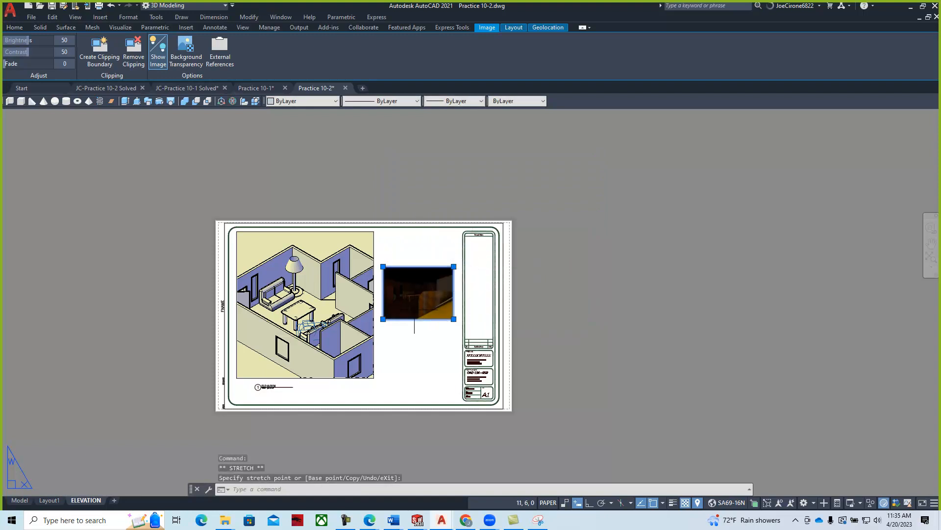
- Move the render image up near the top of the sheet
{"action": "left_click", "coordinate": [15, 28]}
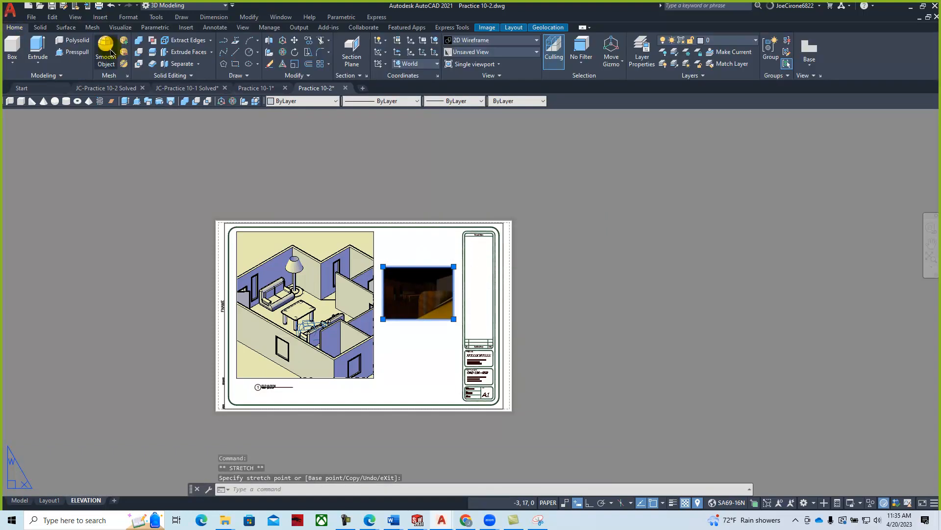
{"action": "left_click", "coordinate": [294, 42]}
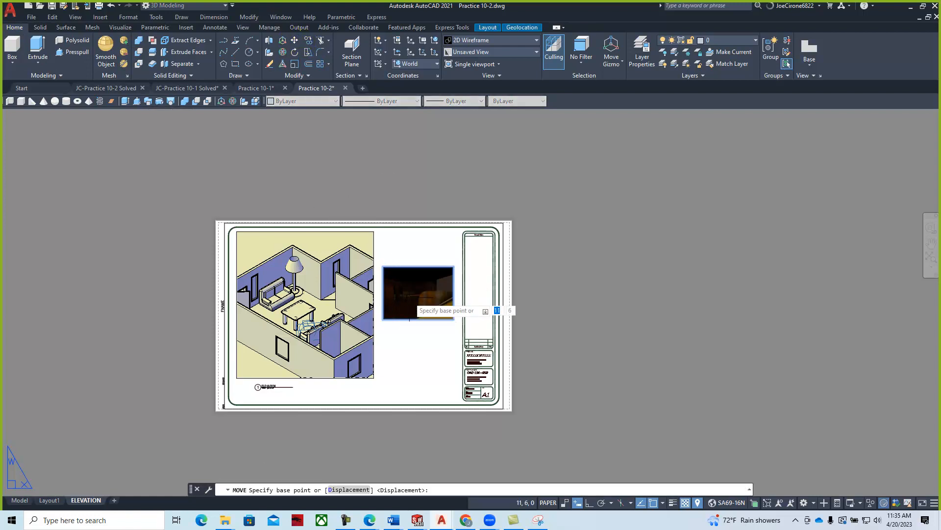
{"action": "left_click", "coordinate": [410, 296]}
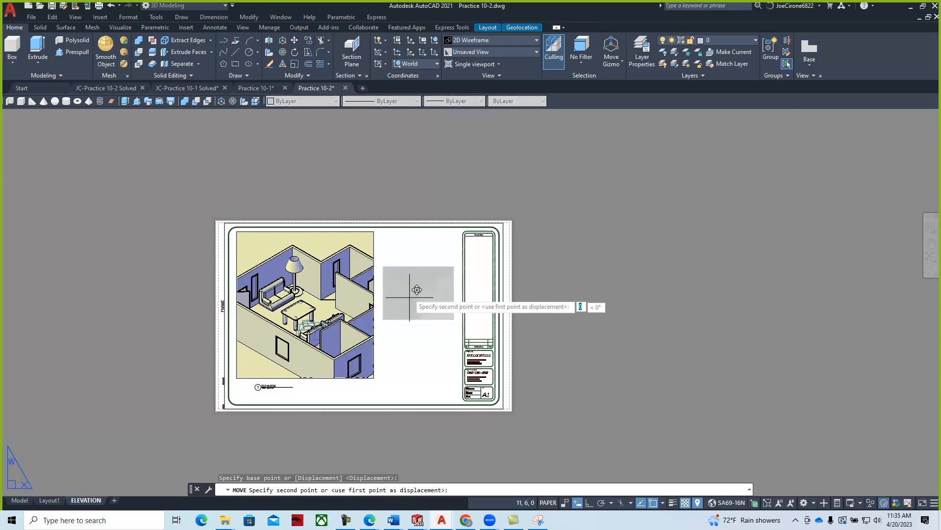
{"action": "left_click", "coordinate": [409, 265]}
{"action": "key", "text": "Escape"}
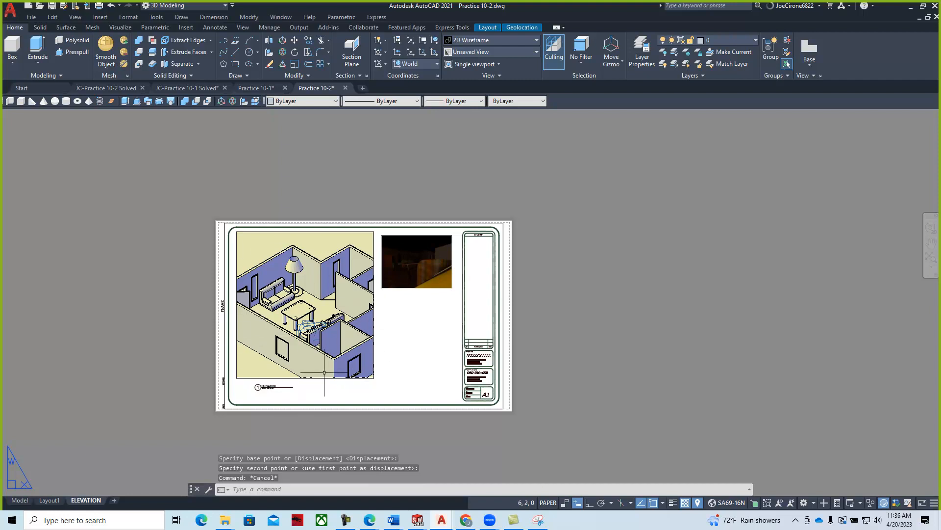